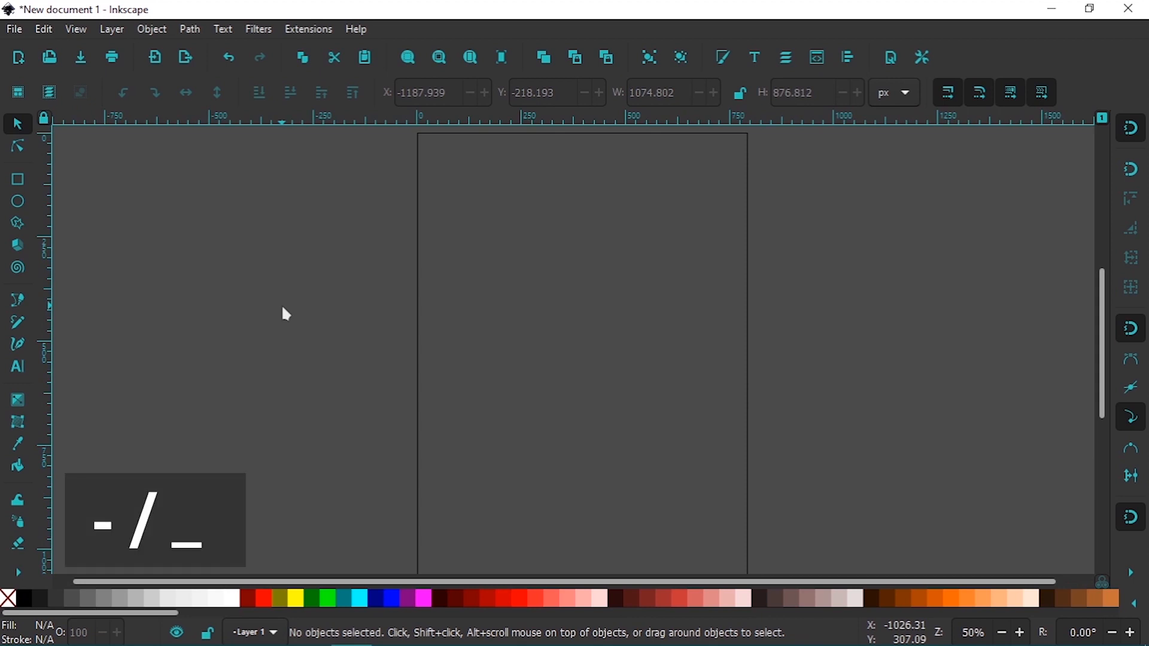
# Draw a rectangle about 1240 by 820 px overlapping the page's upper-left corner
pyautogui.press('-')
pyautogui.press('-')
pyautogui.press('-')
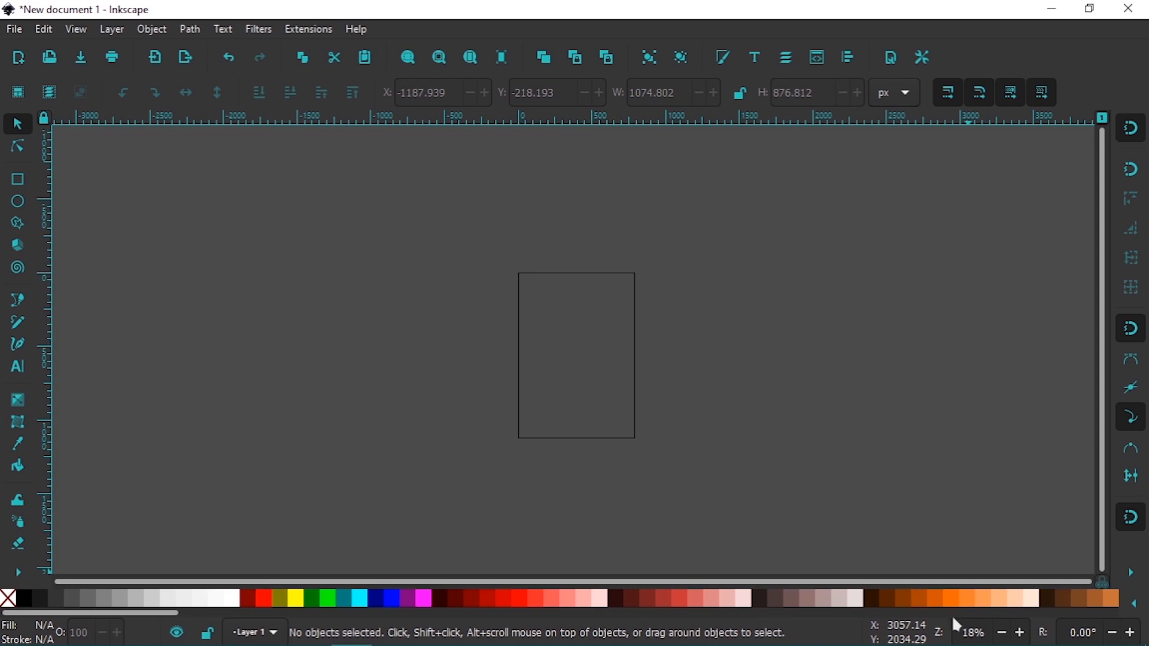
pyautogui.press('+')
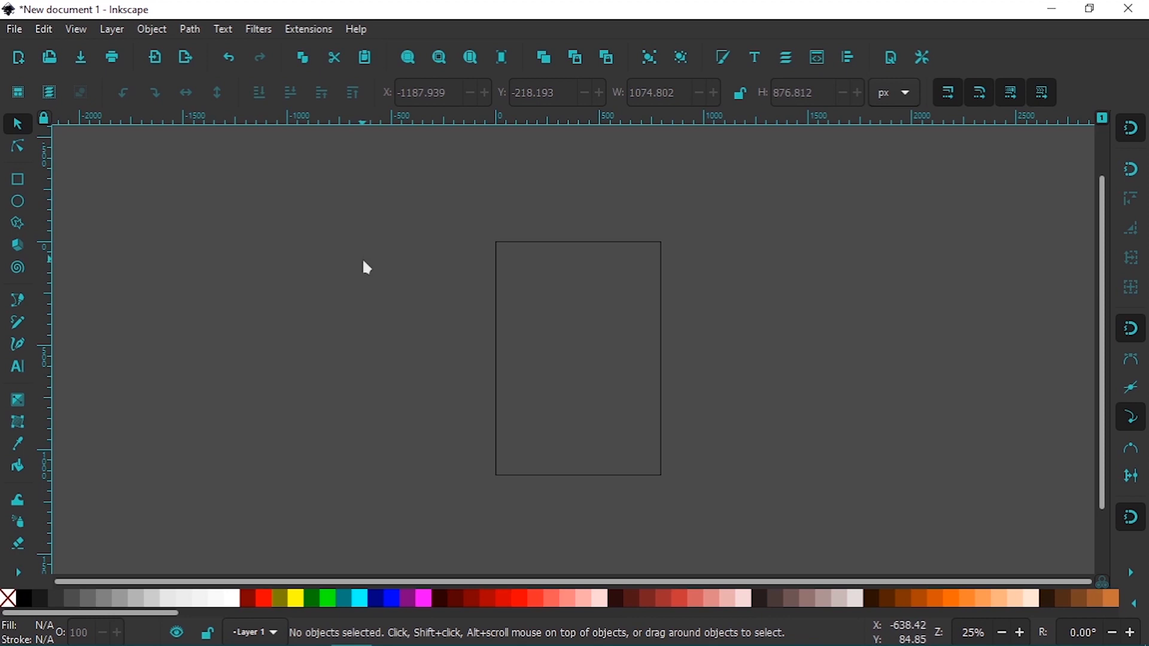
pyautogui.click(18, 180)
pyautogui.press('r')
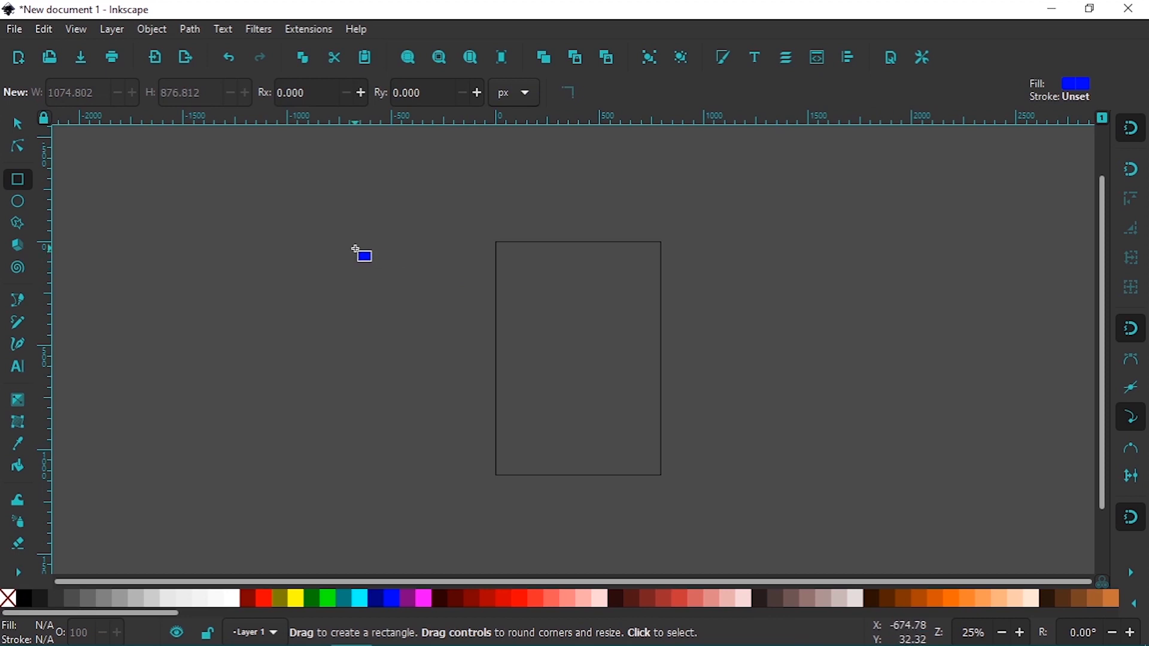
pyautogui.moveTo(305, 211)
pyautogui.mouseDown()
pyautogui.moveTo(443, 327)
pyautogui.moveTo(585, 335)
pyautogui.moveTo(590, 361)
pyautogui.moveTo(565, 382)
pyautogui.mouseUp()
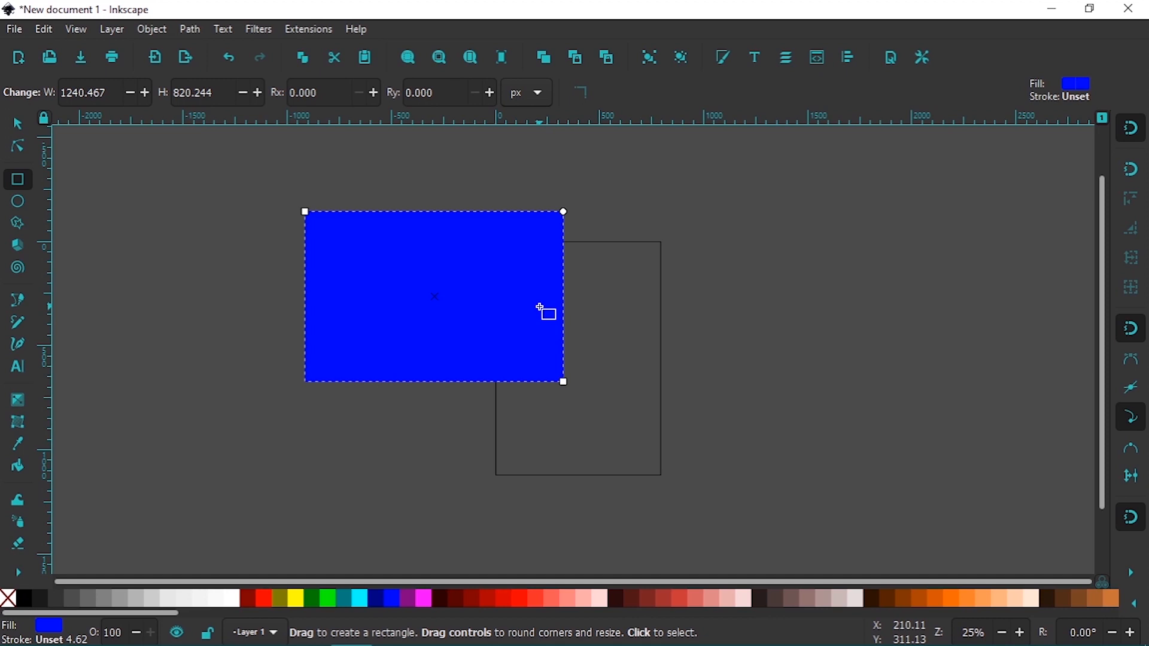
pyautogui.press('3')
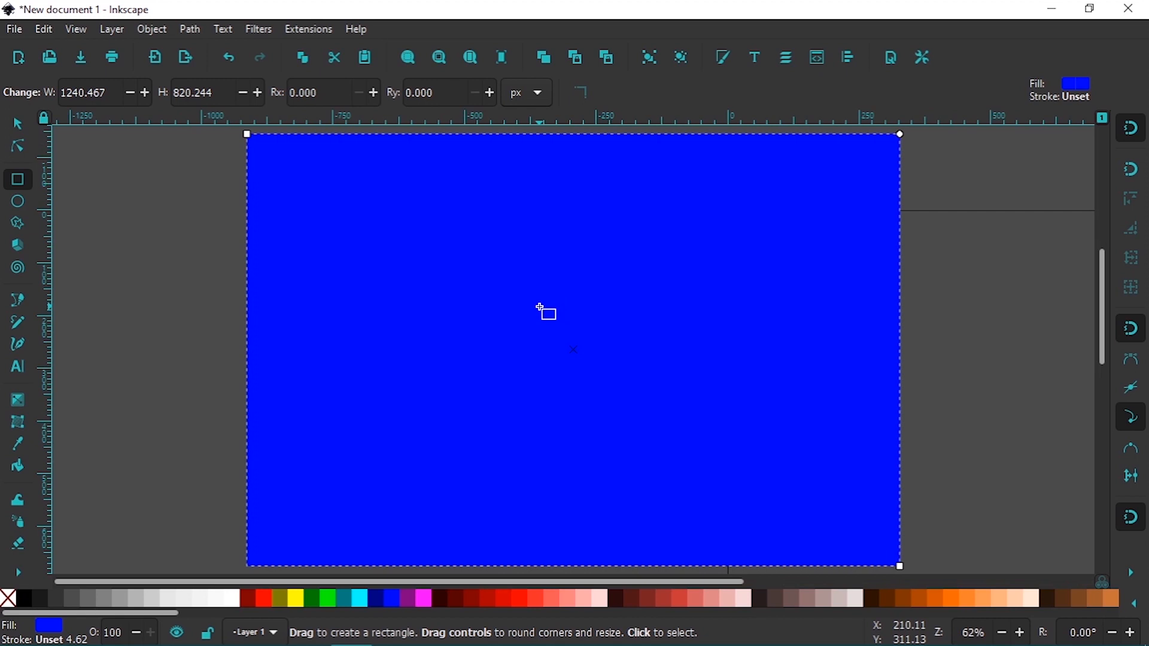
pyautogui.press('-')
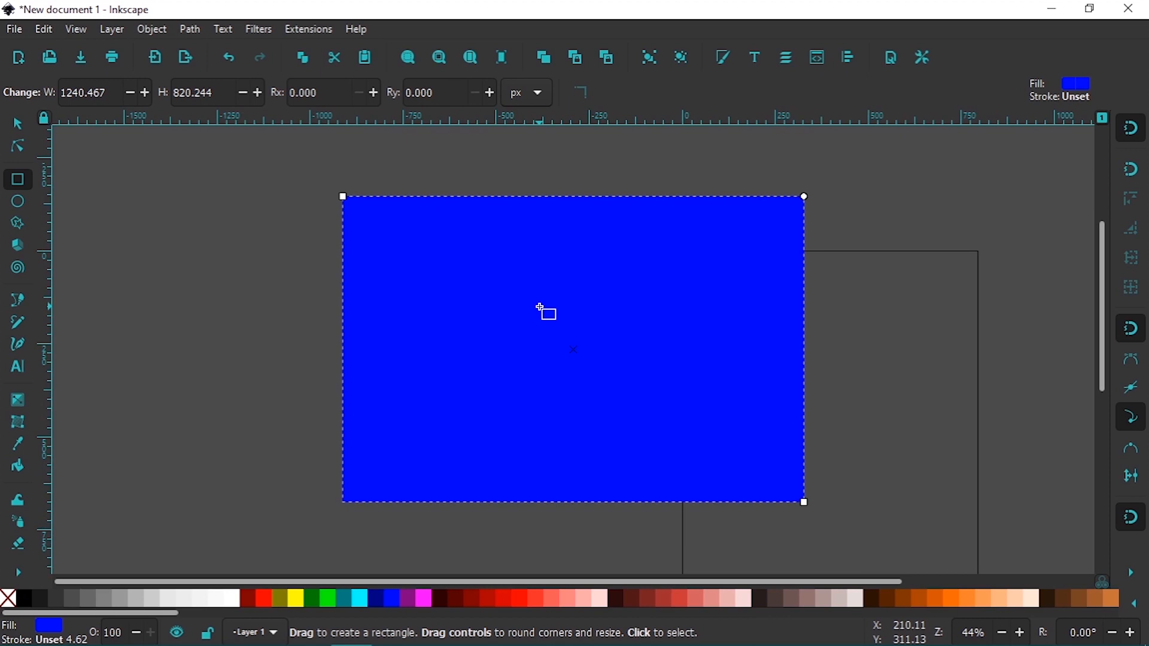
# Turn off snapping, resize the rectangle to about 1198 by 807 px and shift it slightly
pyautogui.press('%')
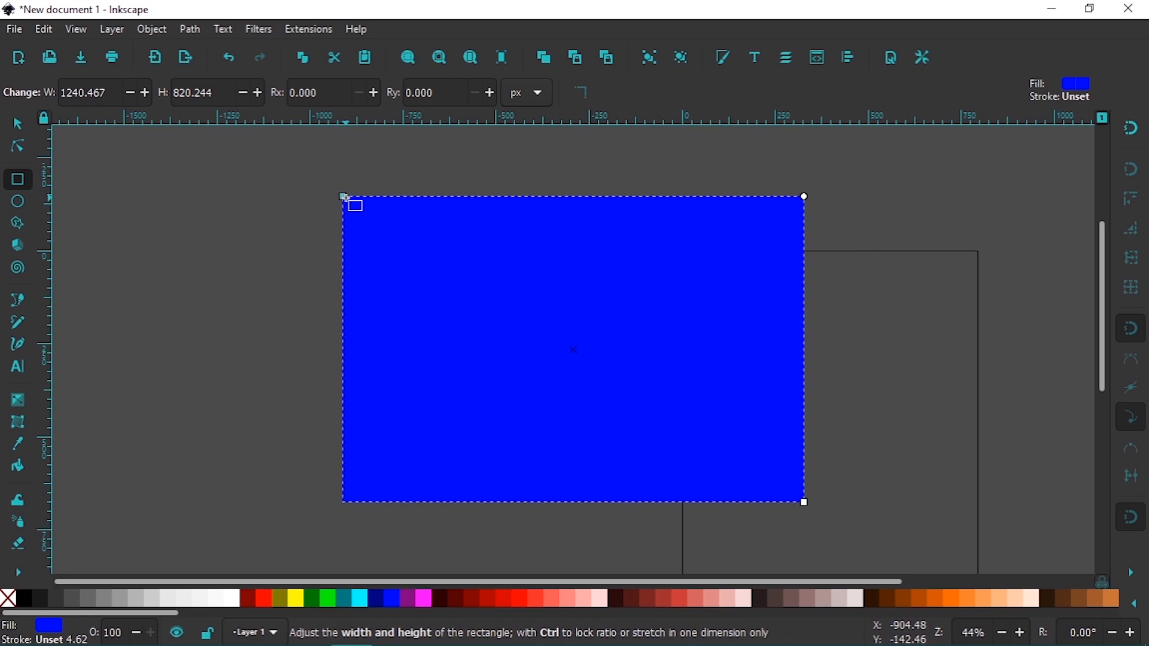
pyautogui.moveTo(342, 194); pyautogui.dragTo(292, 180)
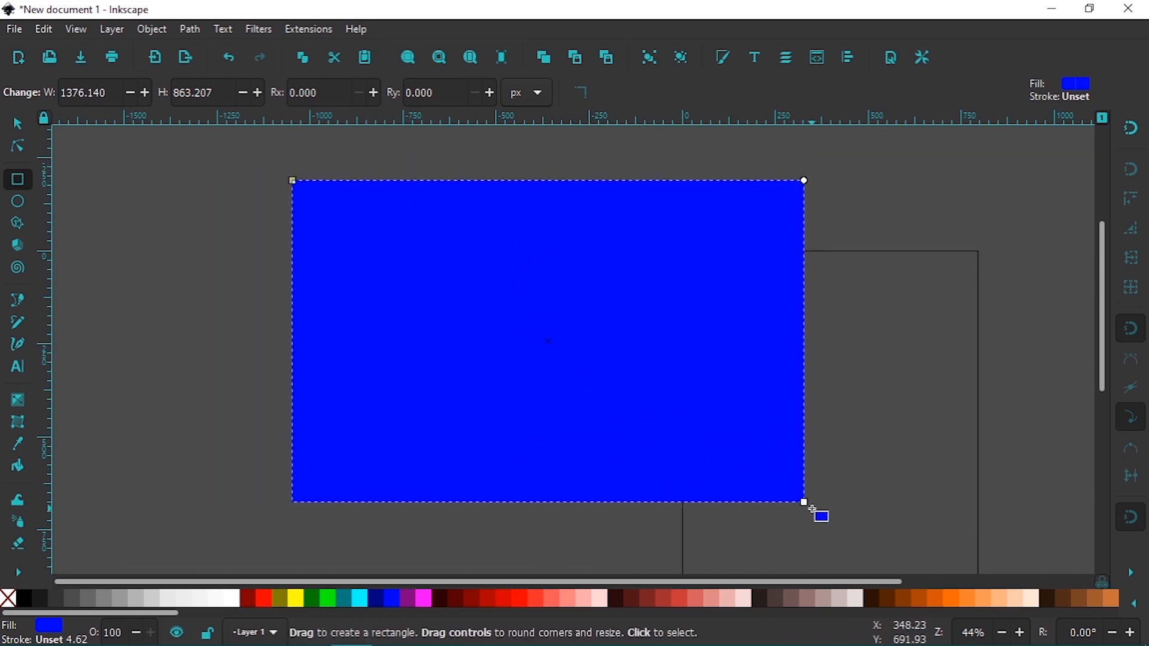
pyautogui.moveTo(812, 508); pyautogui.dragTo(741, 480)
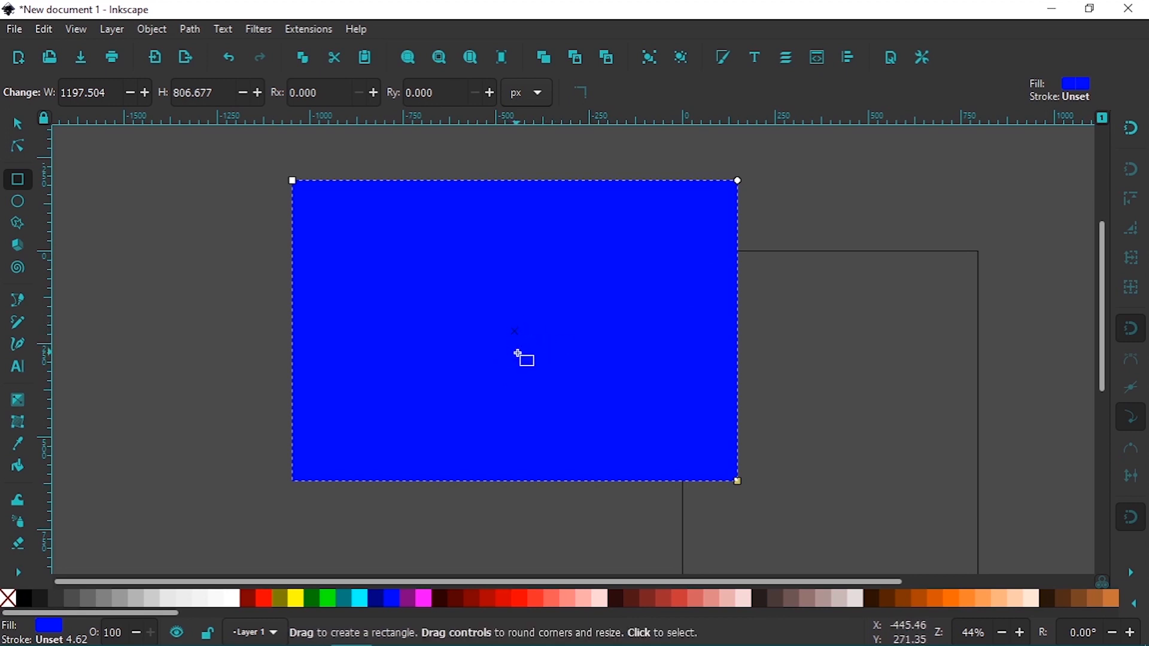
pyautogui.moveTo(515, 331)
pyautogui.mouseDown()
pyautogui.moveTo(580, 359)
pyautogui.moveTo(467, 330)
pyautogui.moveTo(595, 324)
pyautogui.moveTo(526, 326)
pyautogui.moveTo(520, 340)
pyautogui.mouseUp()
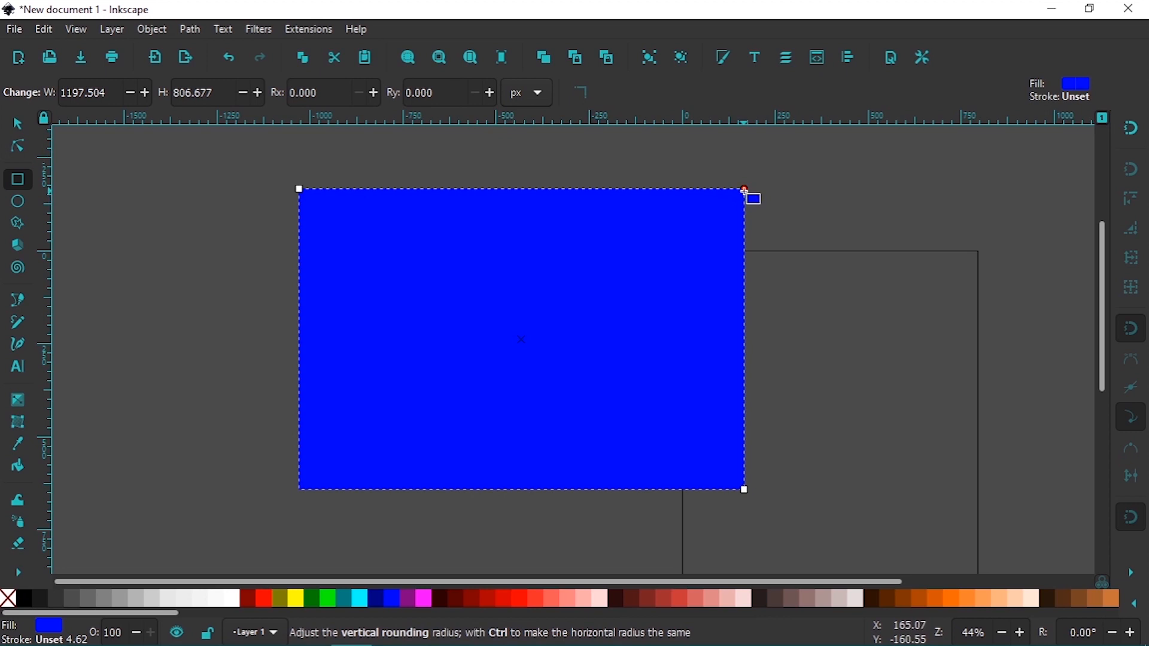
# Round the rectangle's corners with a vertical radius of about 201 px and deselect it
pyautogui.moveTo(744, 191); pyautogui.dragTo(768, 257)
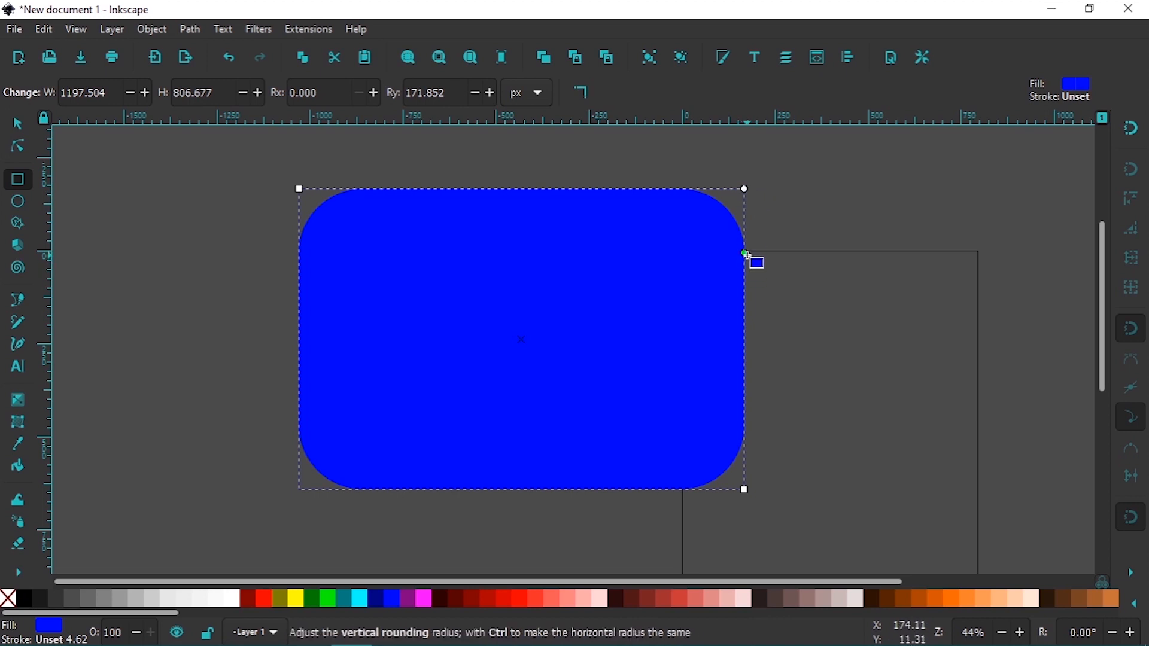
pyautogui.moveTo(747, 255); pyautogui.dragTo(772, 267)
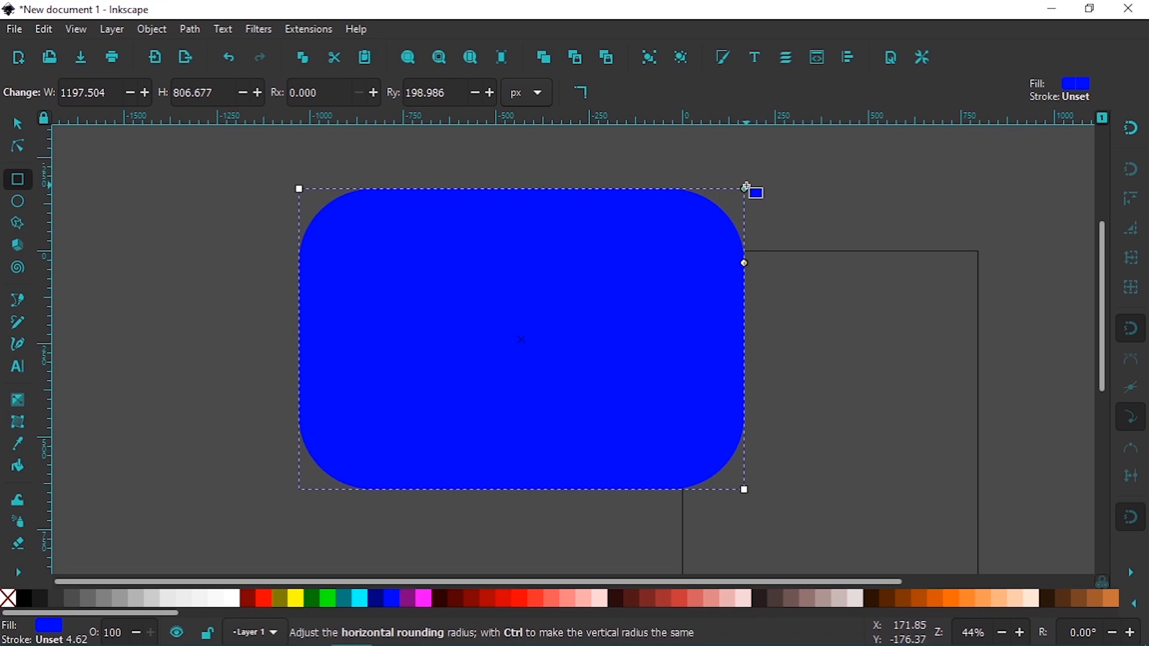
pyautogui.moveTo(746, 185); pyautogui.dragTo(467, 300)
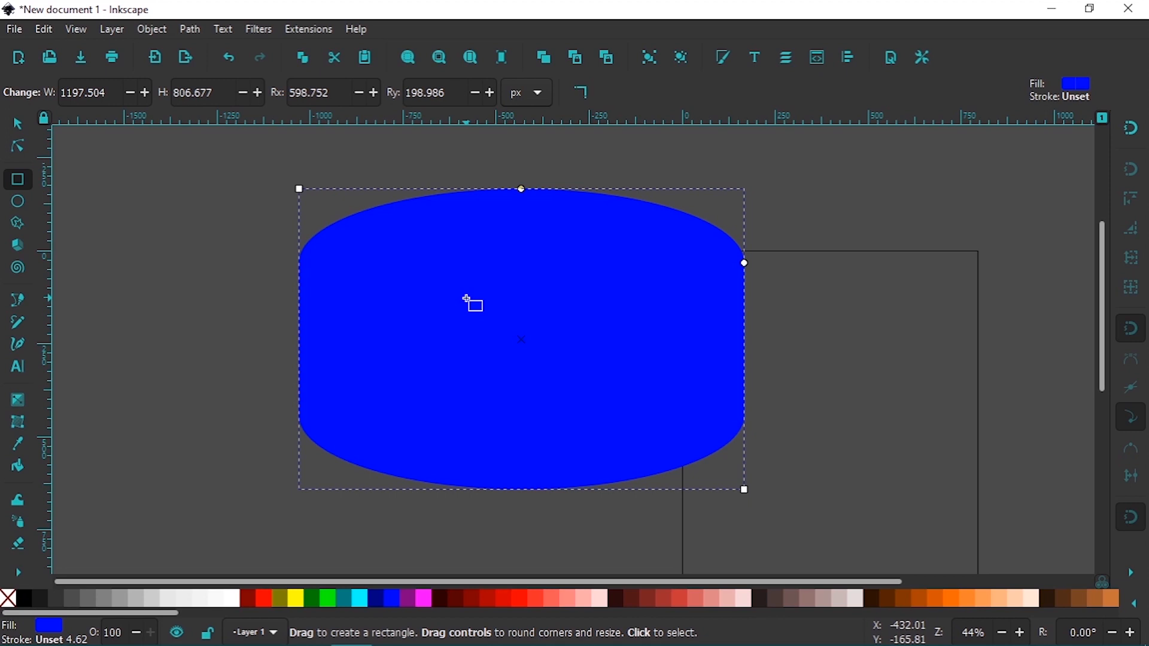
pyautogui.hotkey('ctrl', 'z')
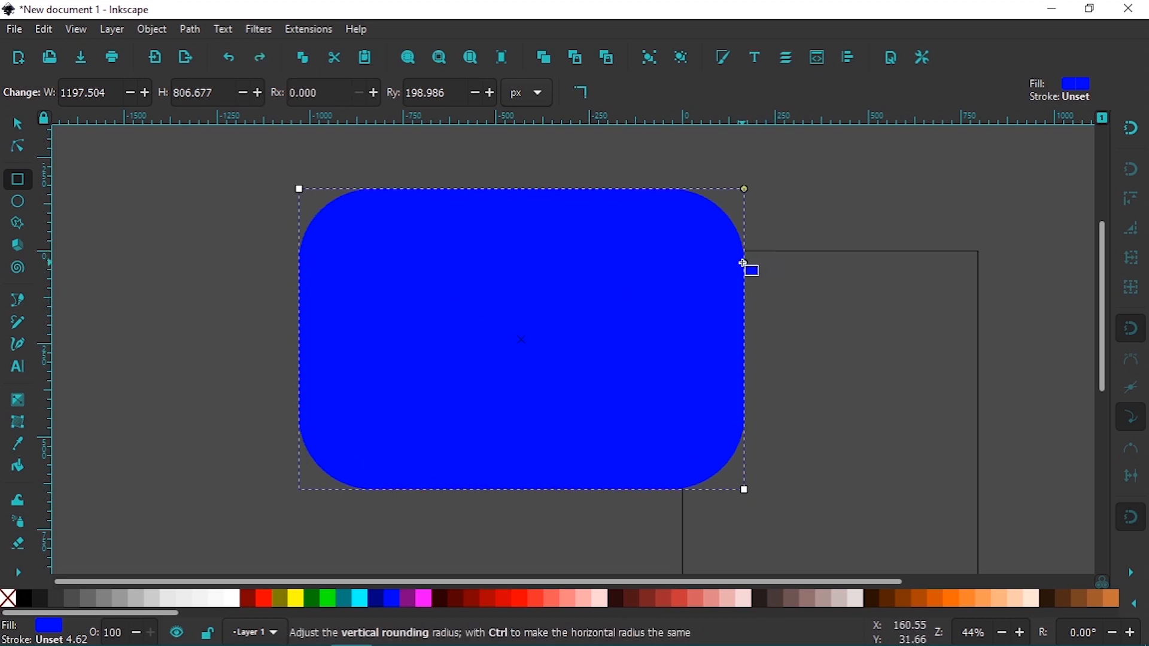
pyautogui.moveTo(743, 286); pyautogui.dragTo(744, 262)
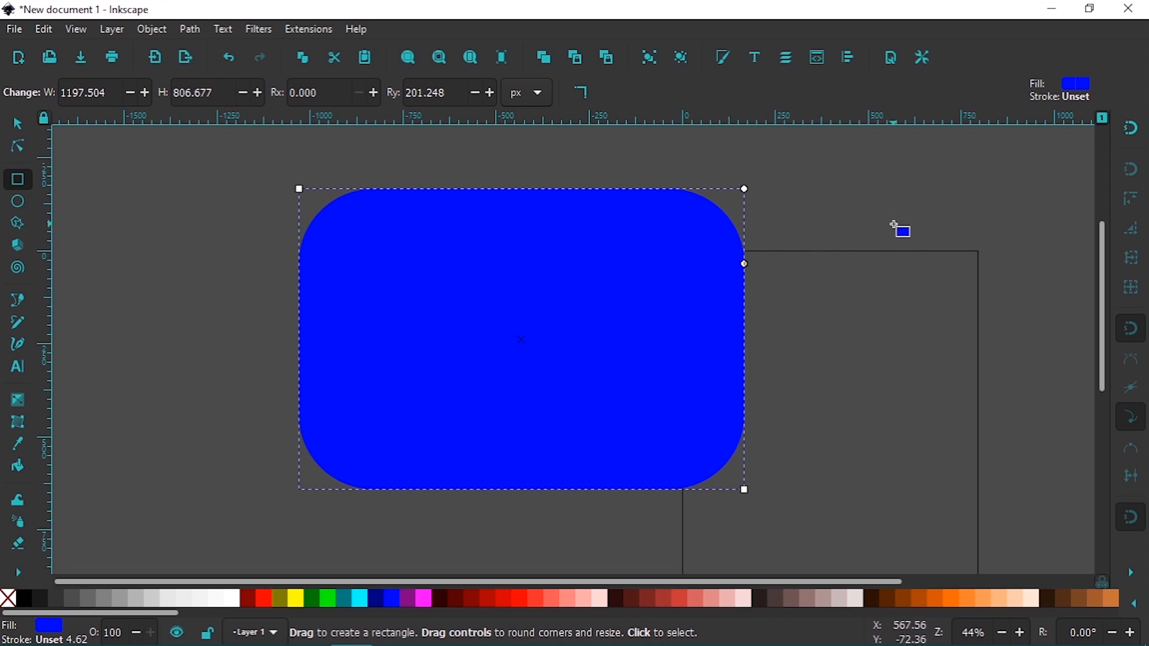
pyautogui.press('Escape')
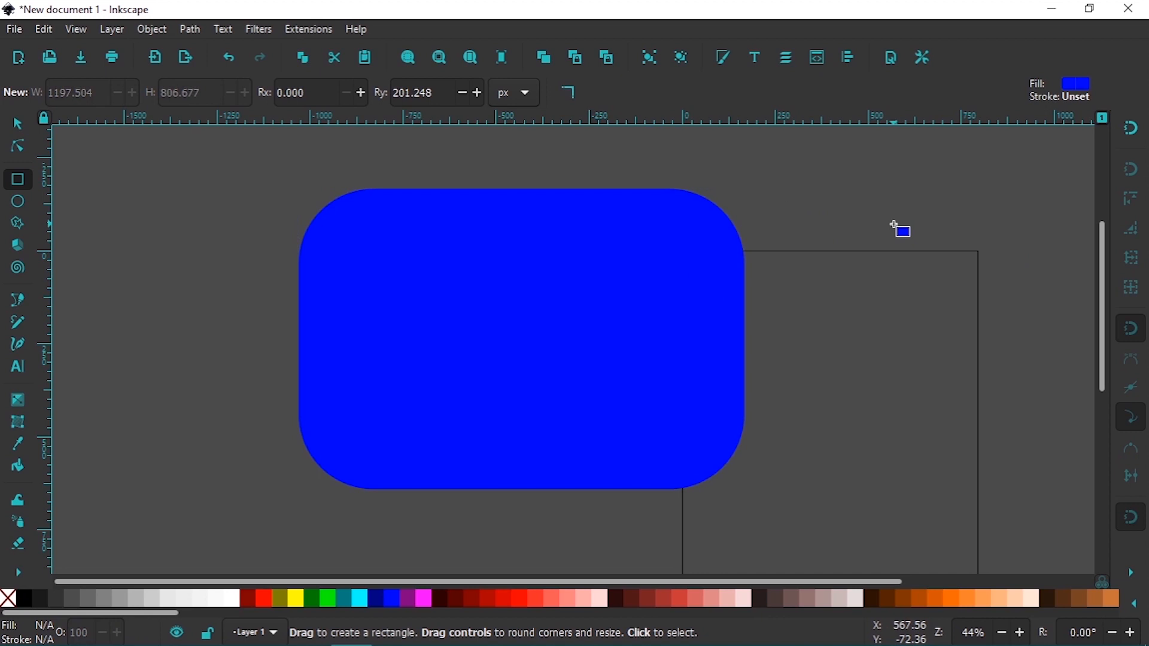
# Select the rounded rectangle and delete it
pyautogui.press('-')
pyautogui.press('-')
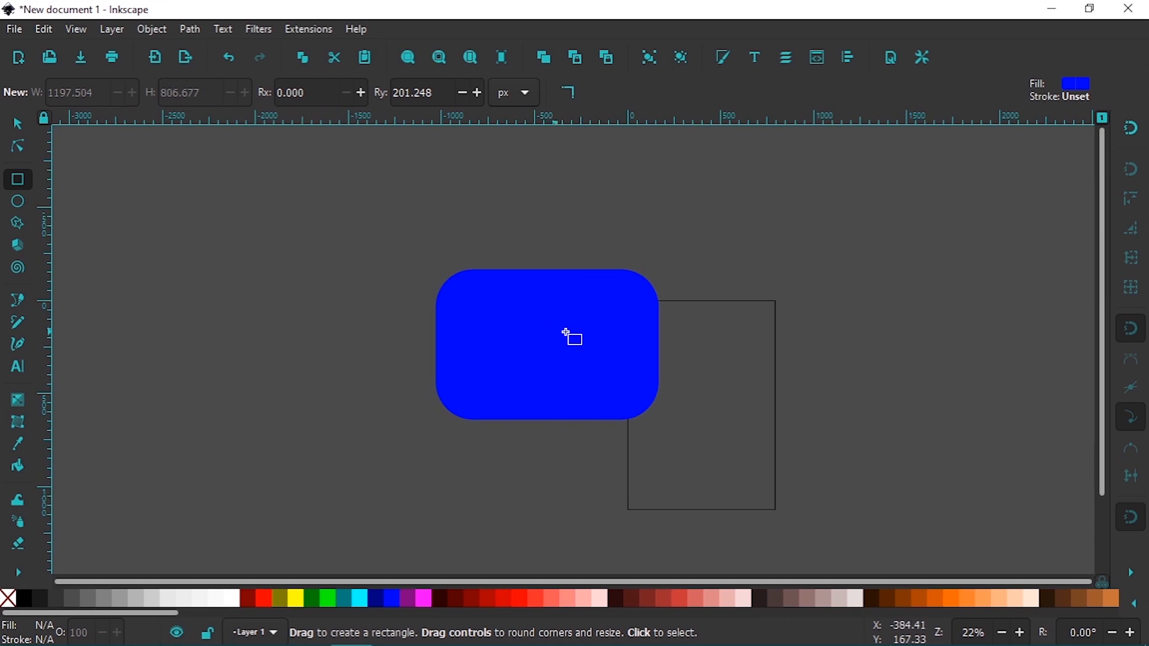
pyautogui.click(588, 333)
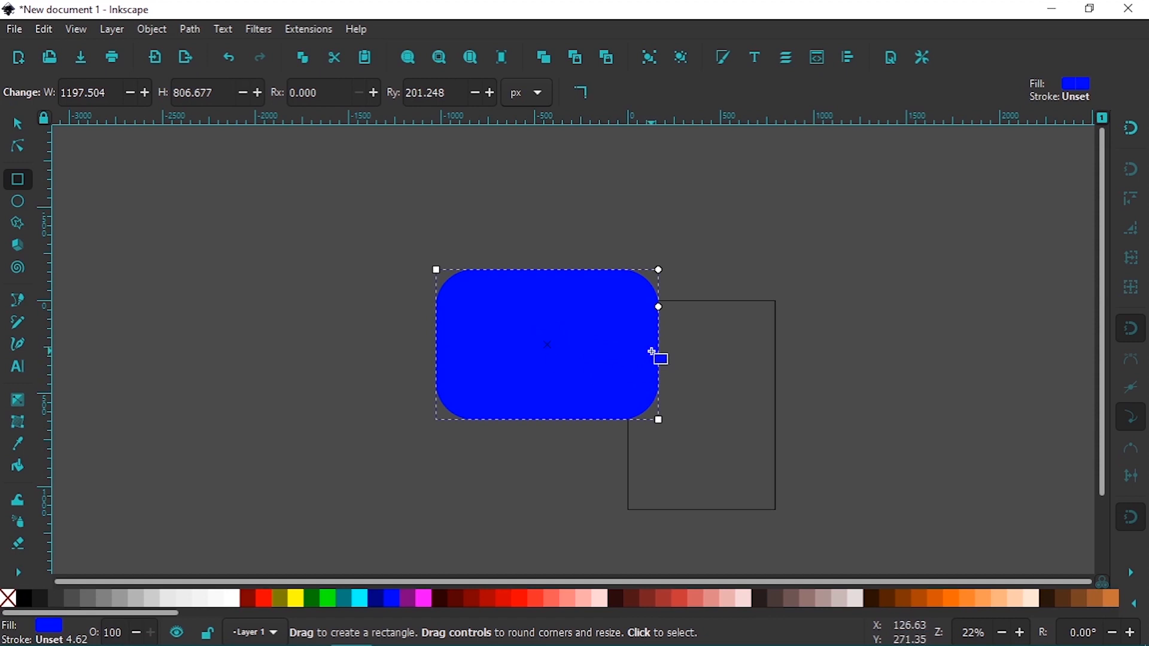
pyautogui.press('Delete')
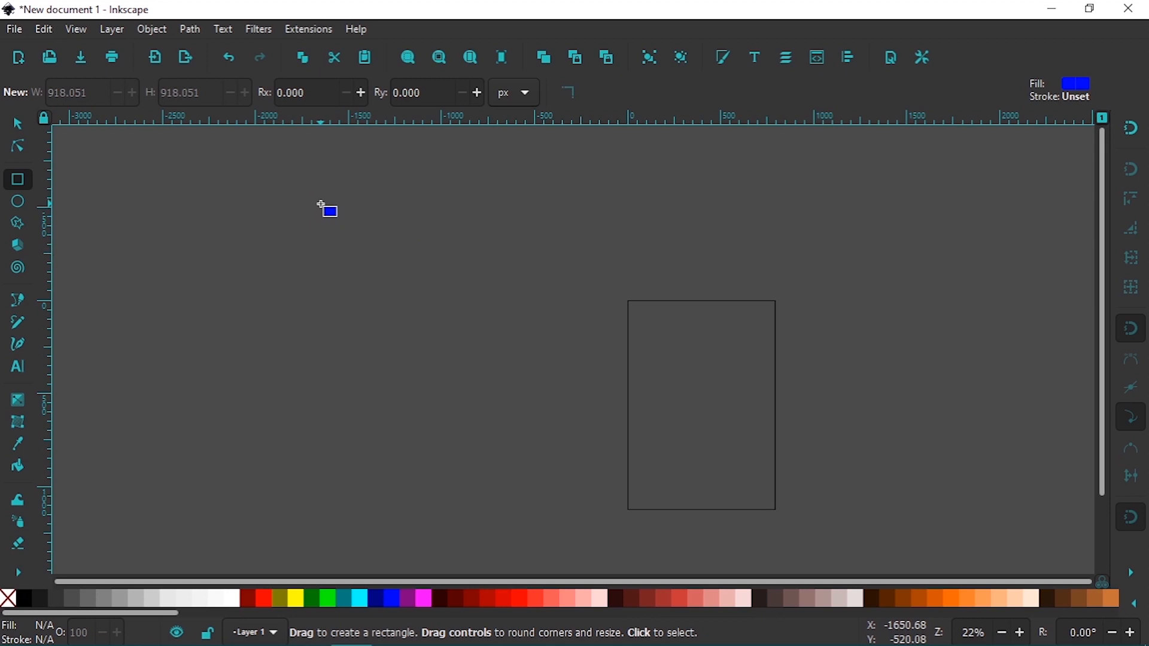
# Draw a square about 1067 px wide beside the page and round its corners fully into a circle
pyautogui.moveTo(321, 204); pyautogui.dragTo(551, 403)
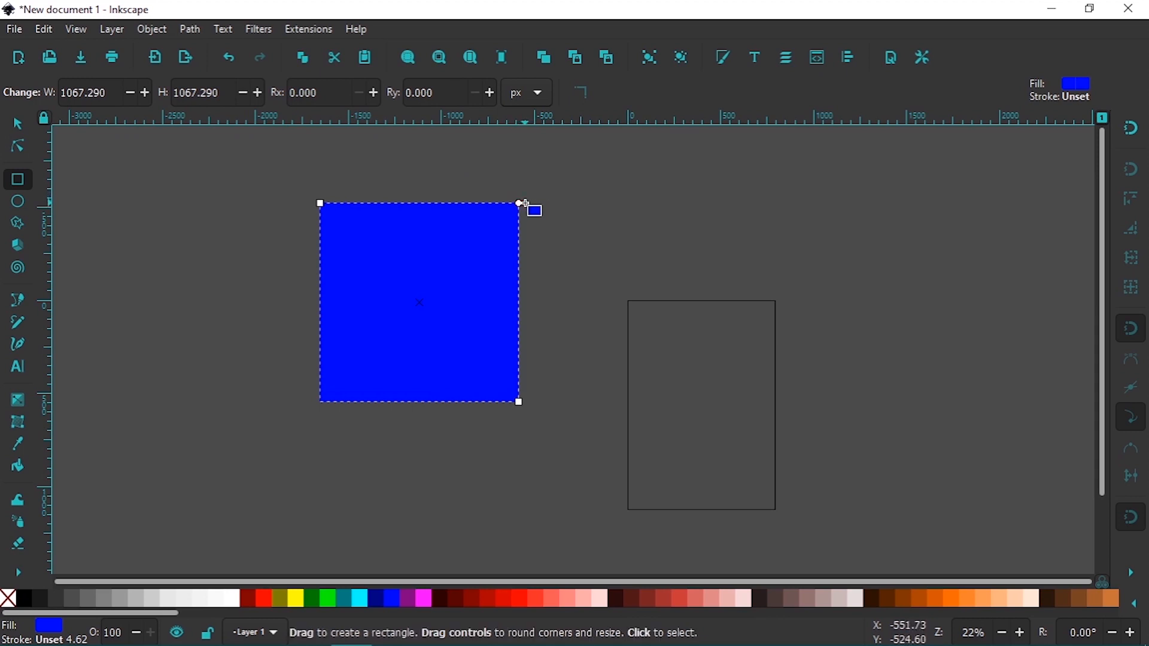
pyautogui.moveTo(520, 204); pyautogui.dragTo(528, 323)
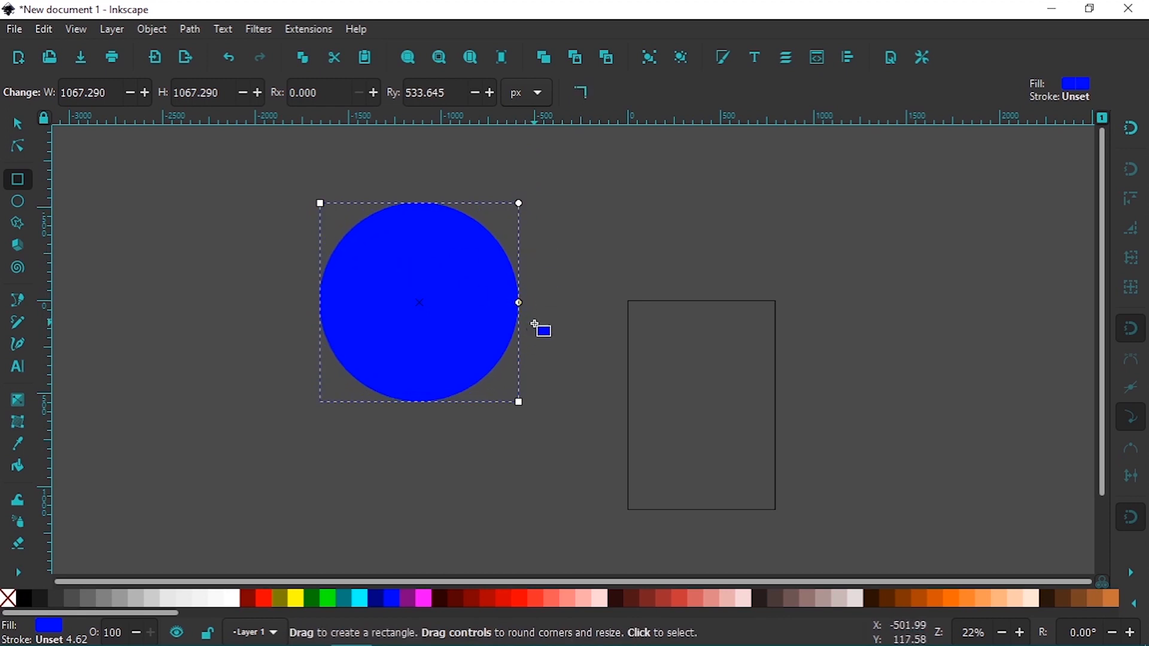
# Undo the square's corner rounding and delete the square
pyautogui.press('ctrl')
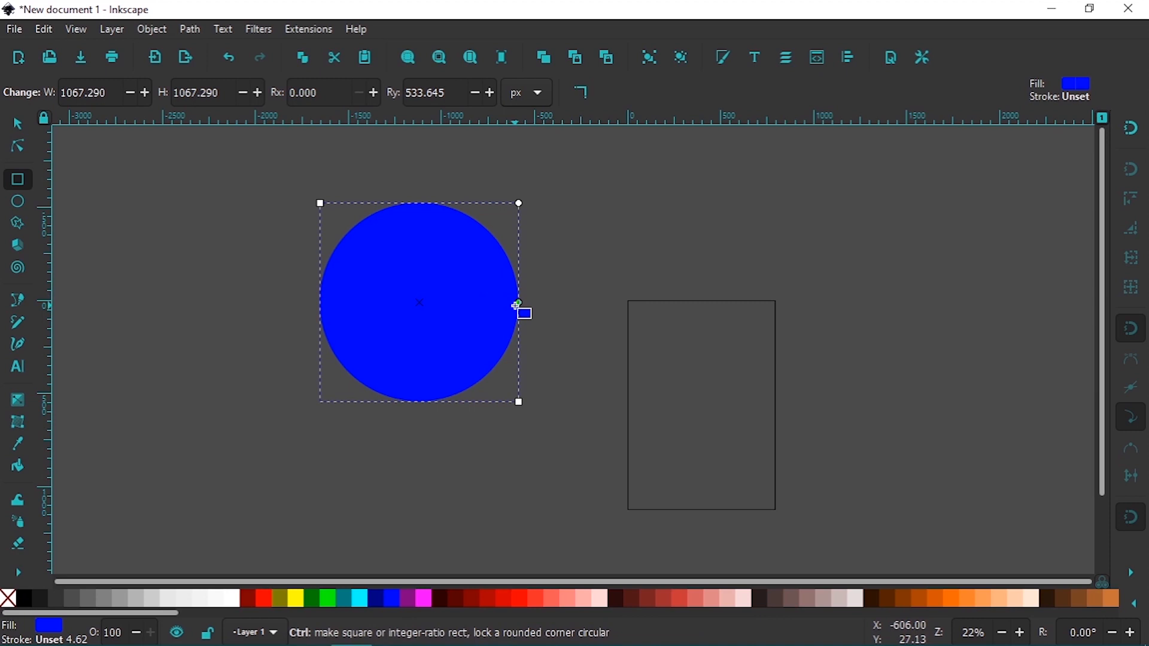
pyautogui.hotkey('ctrl', 'z')
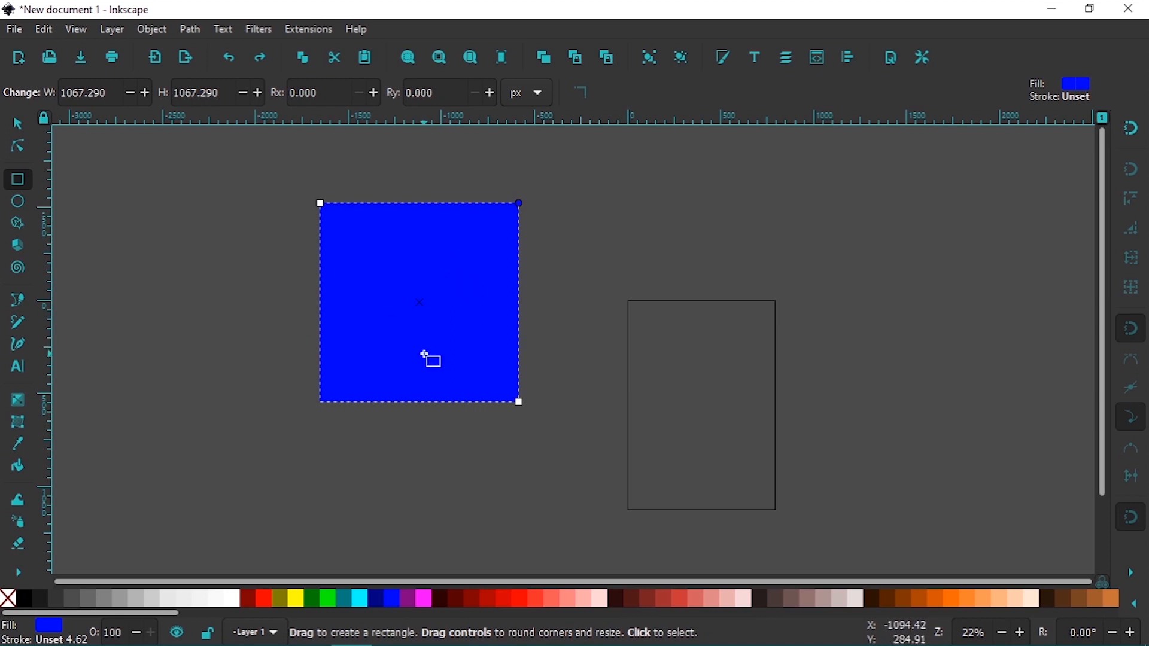
pyautogui.press('Delete')
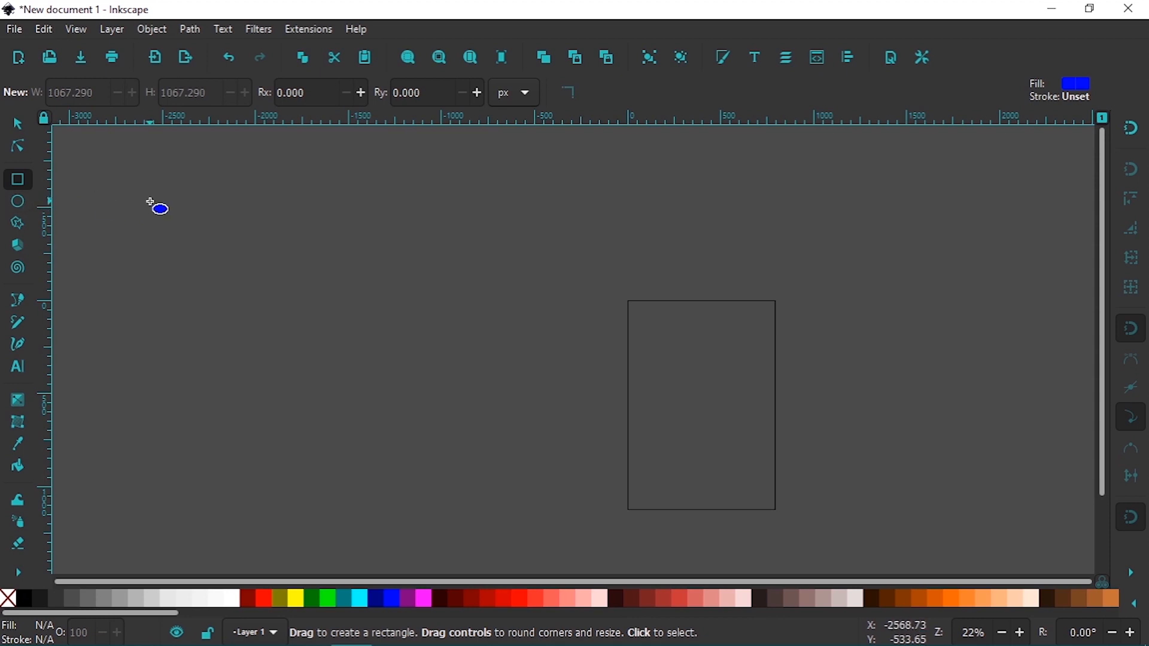
# Draw an ellipse across the page's upper-left corner and reshape it to radii of about 690 by 721 px
pyautogui.press('e')
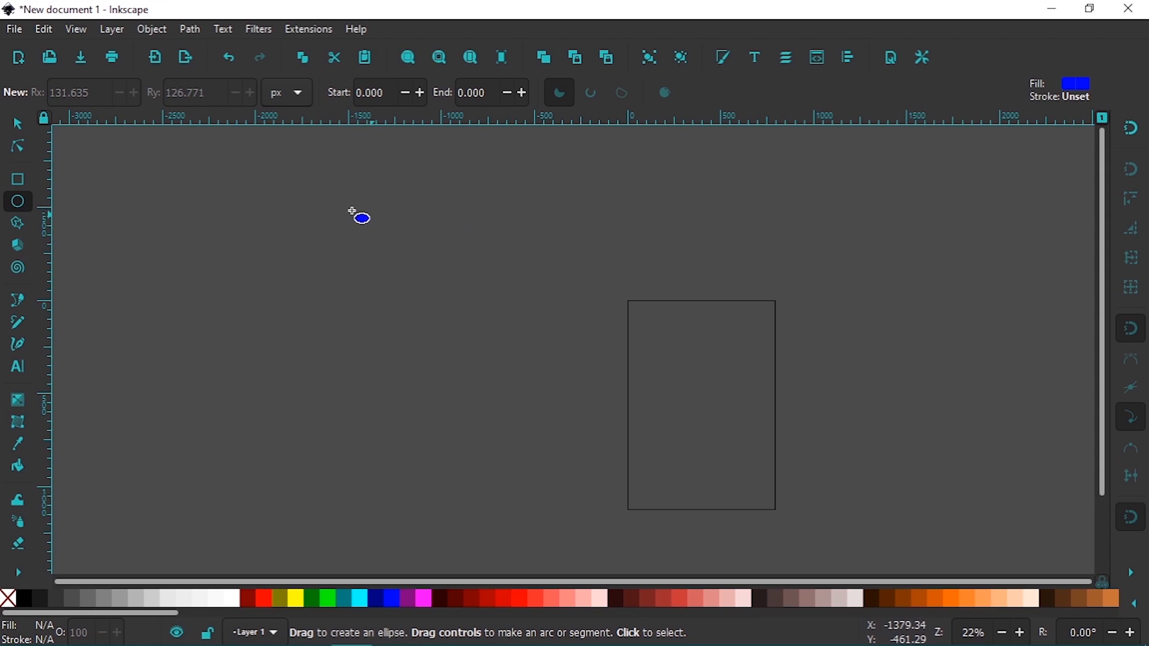
pyautogui.moveTo(345, 212); pyautogui.dragTo(666, 386)
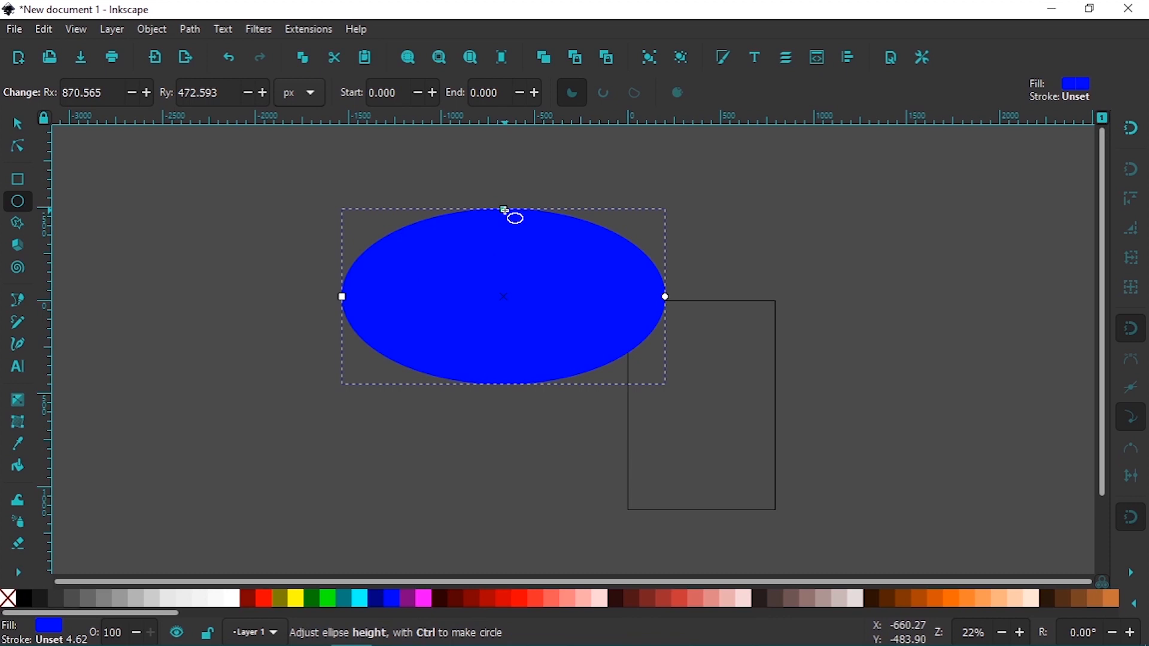
pyautogui.moveTo(504, 209); pyautogui.dragTo(469, 163)
pyautogui.moveTo(347, 297); pyautogui.dragTo(383, 319)
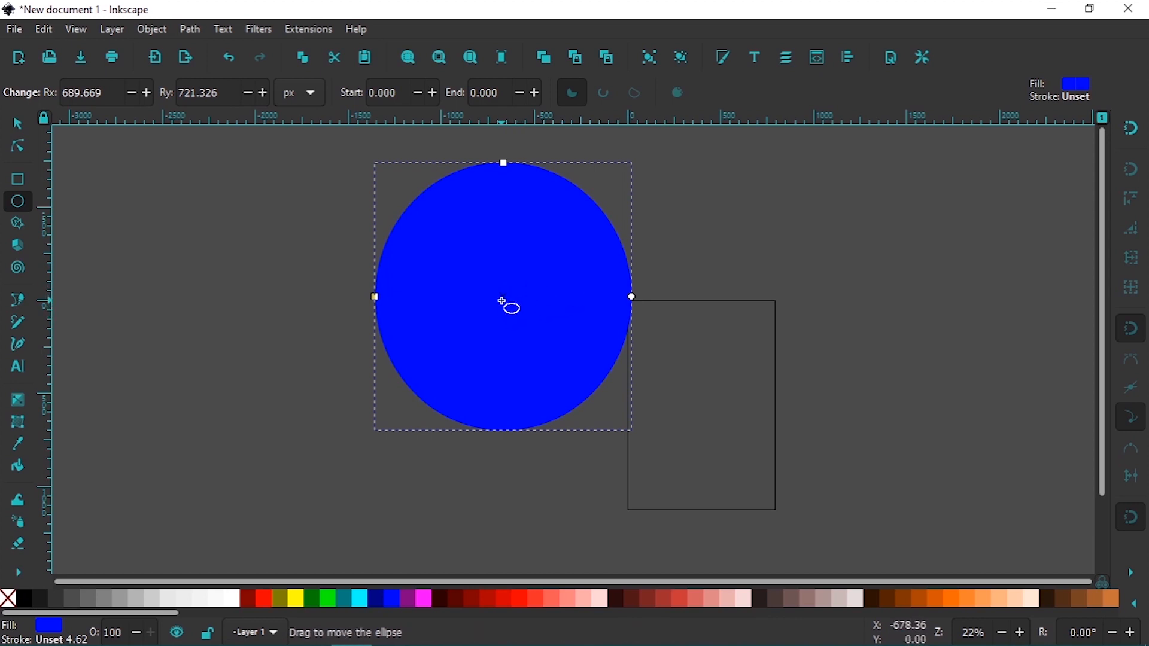
# Move the ellipse by its center to just outside the page's left edge, and delete it
pyautogui.moveTo(513, 300); pyautogui.dragTo(532, 307)
pyautogui.moveTo(409, 330); pyautogui.dragTo(494, 335)
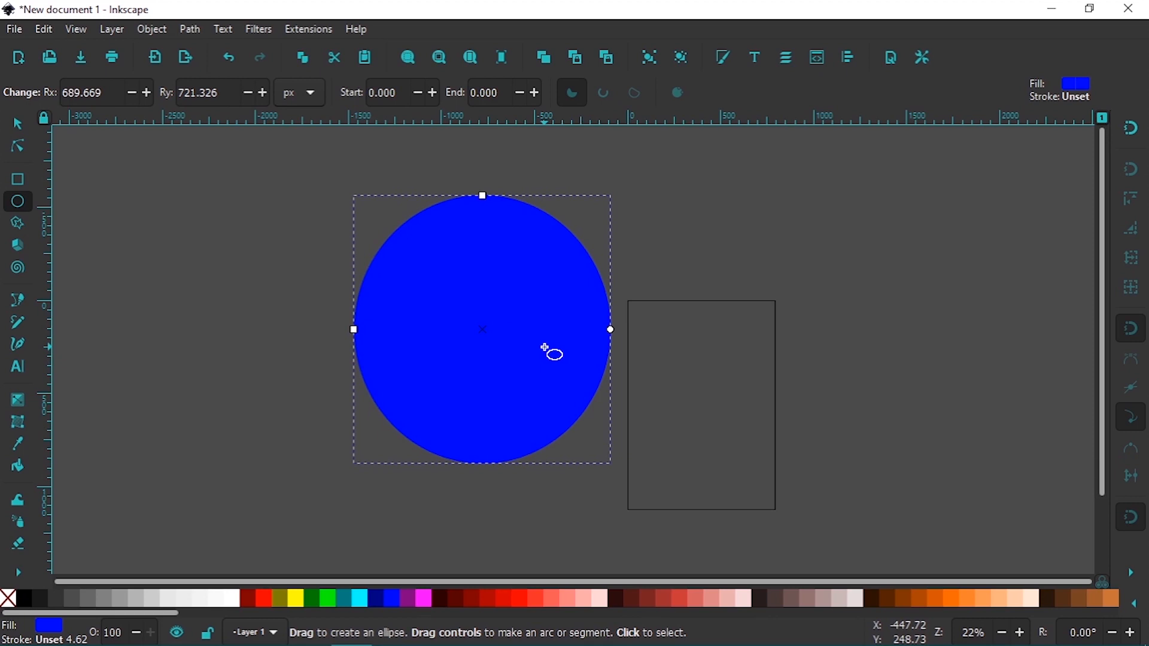
pyautogui.press('Delete')
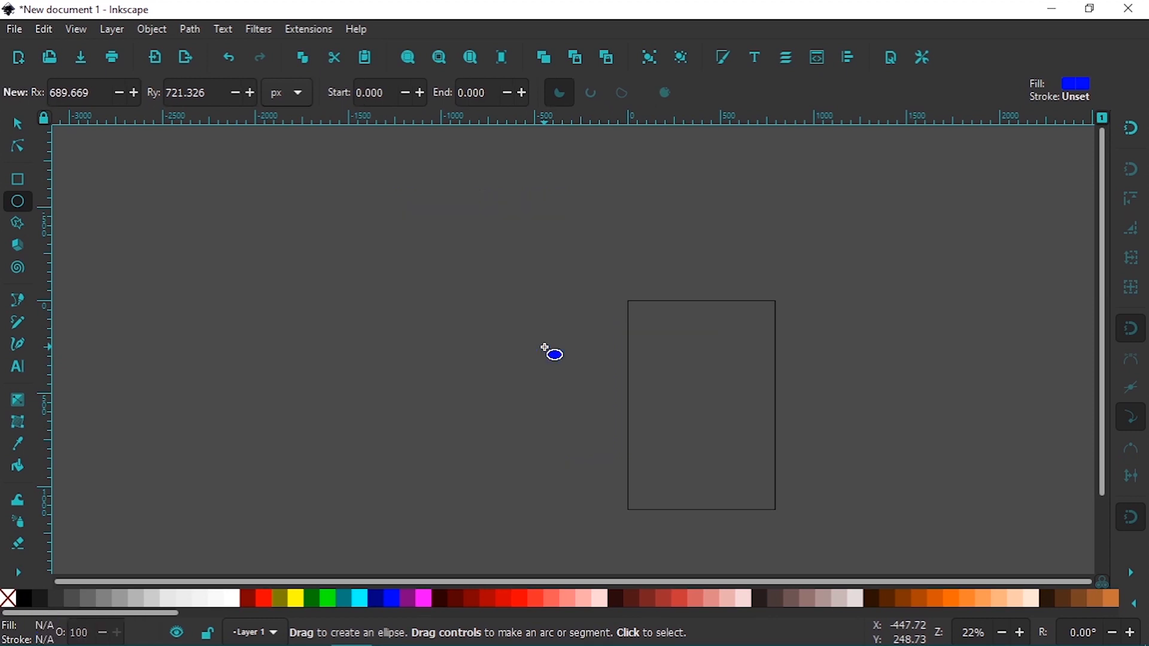
# Draw a five-pointed star to the upper left of the page and convert it to a regular polygon
pyautogui.click(22, 224)
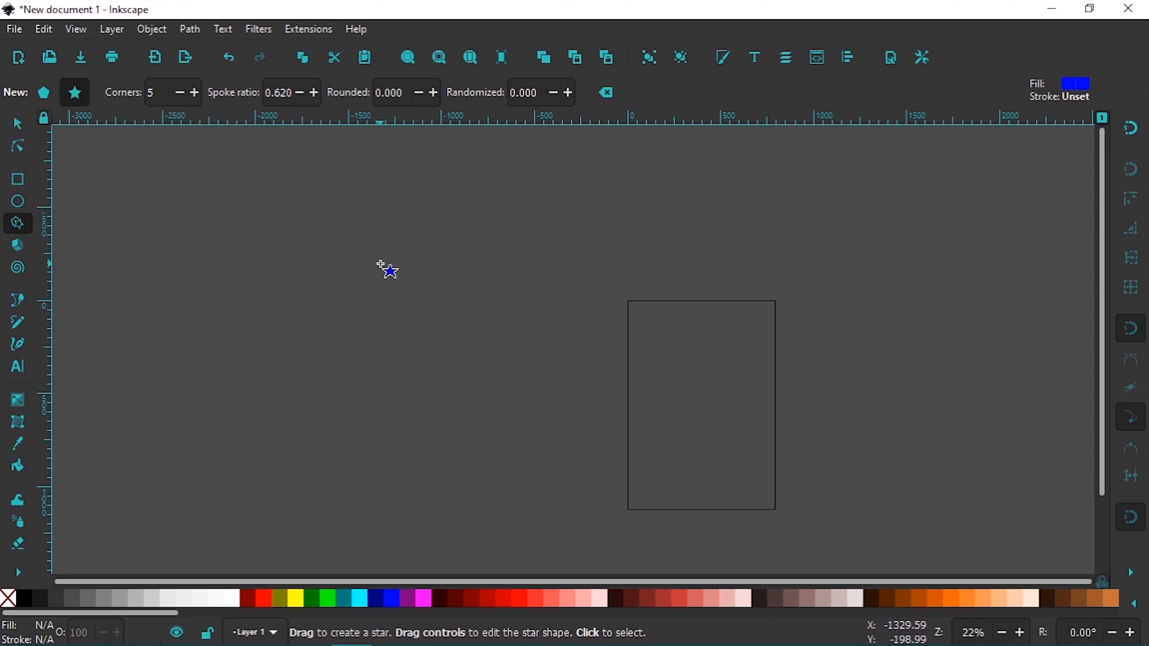
pyautogui.moveTo(380, 272); pyautogui.dragTo(435, 348)
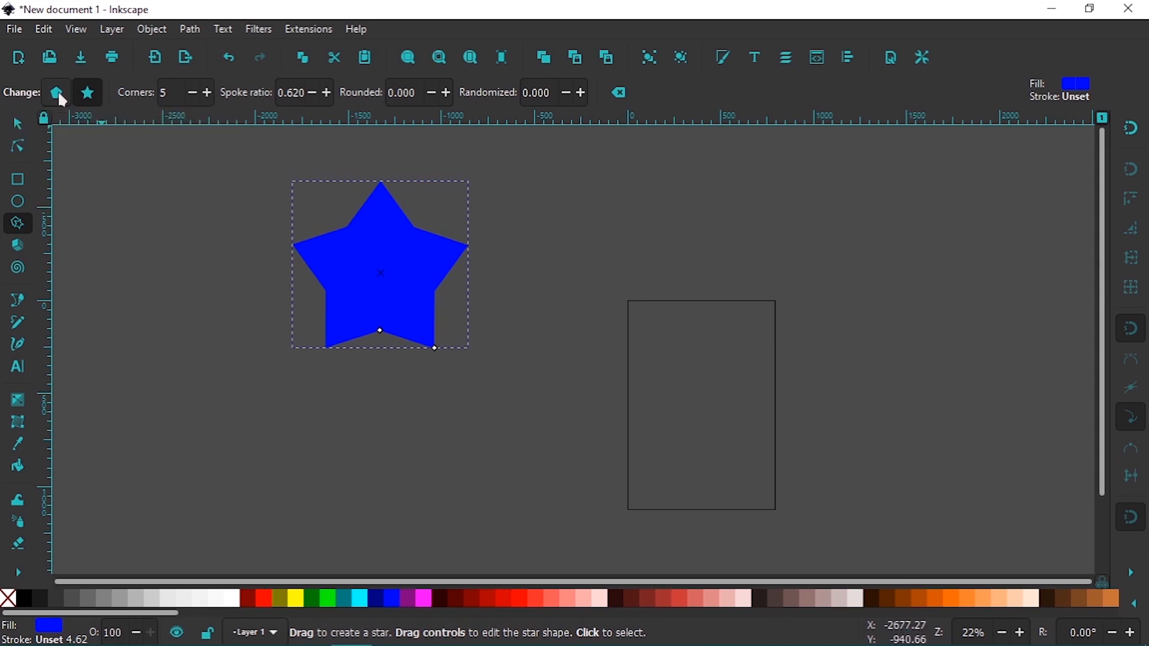
pyautogui.click(58, 95)
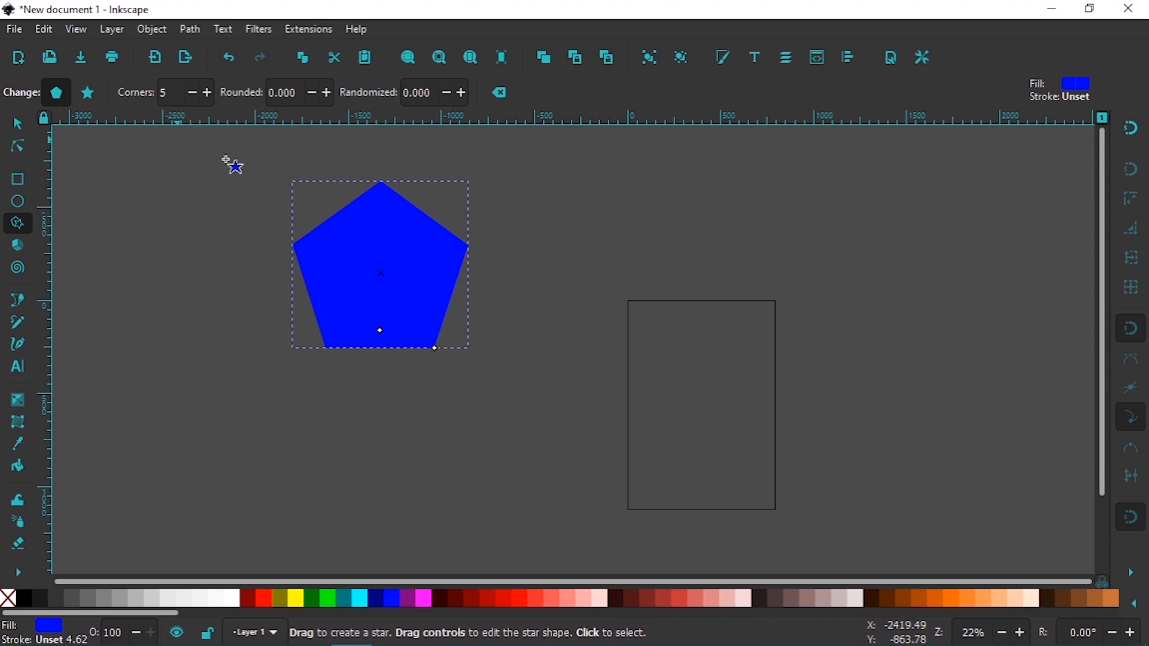
# Draw a second pentagon over the page's upper edge and a five-pointed star between and below the two pentagons
pyautogui.moveTo(652, 250); pyautogui.dragTo(721, 280)
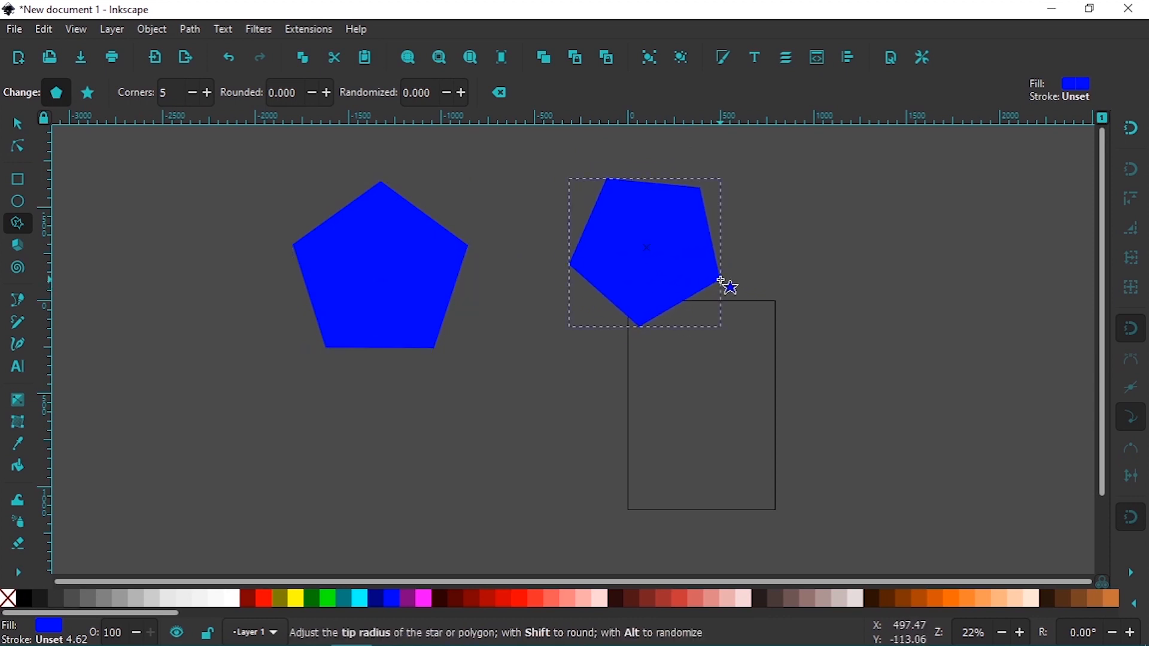
pyautogui.click(89, 94)
pyautogui.moveTo(506, 381); pyautogui.dragTo(552, 429)
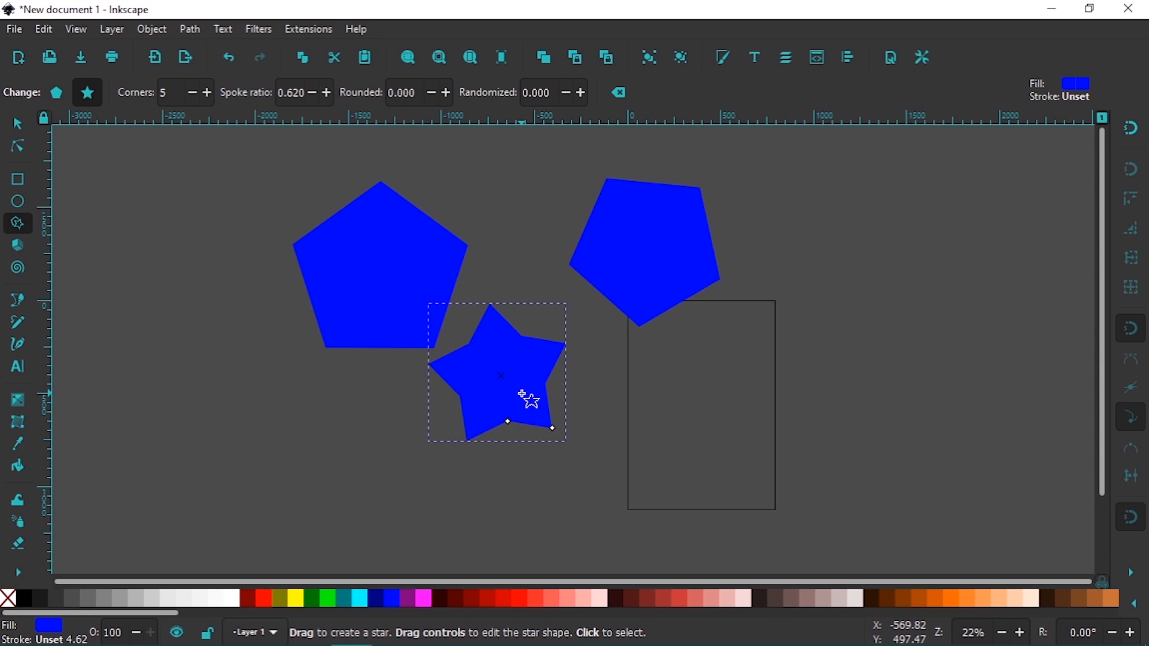
pyautogui.press('3')
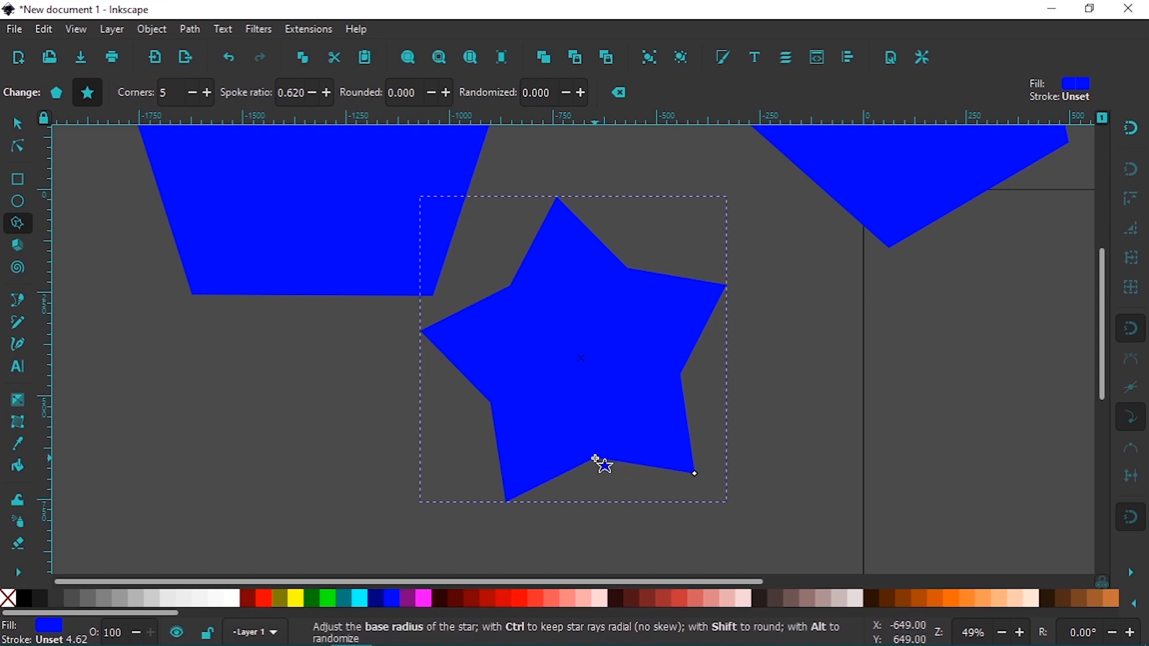
# Slim the star's arms with its base radius handle, ending at a spoke ratio of about 0.441
pyautogui.moveTo(593, 455); pyautogui.dragTo(589, 419)
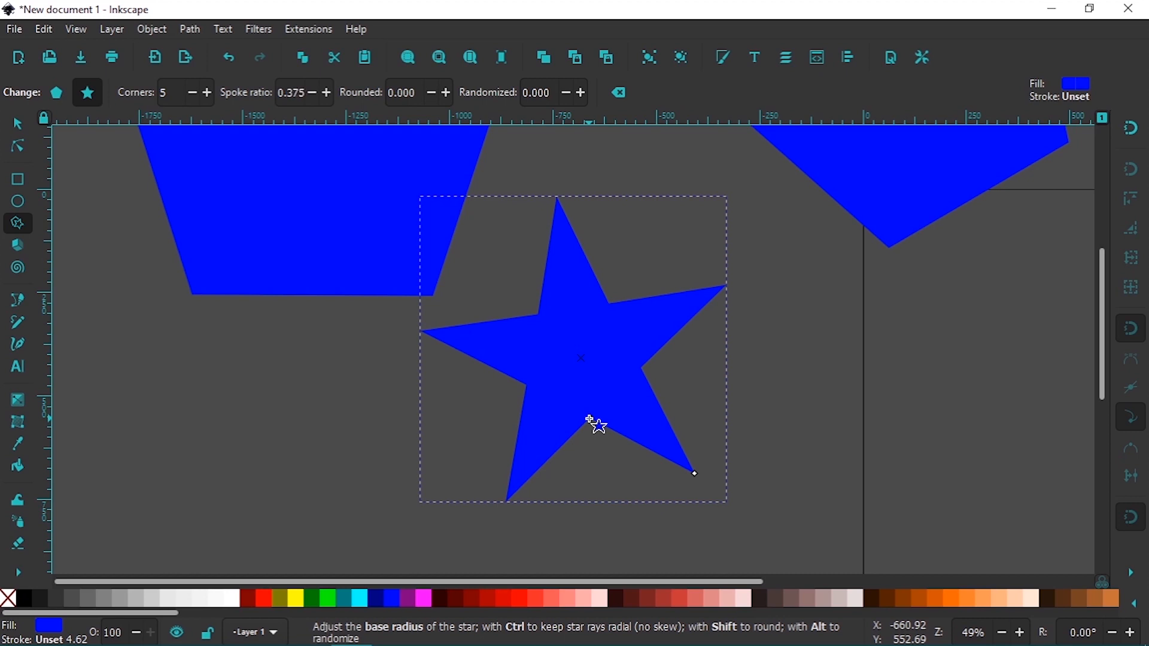
pyautogui.rightClick(590, 416)
pyautogui.press('Escape')
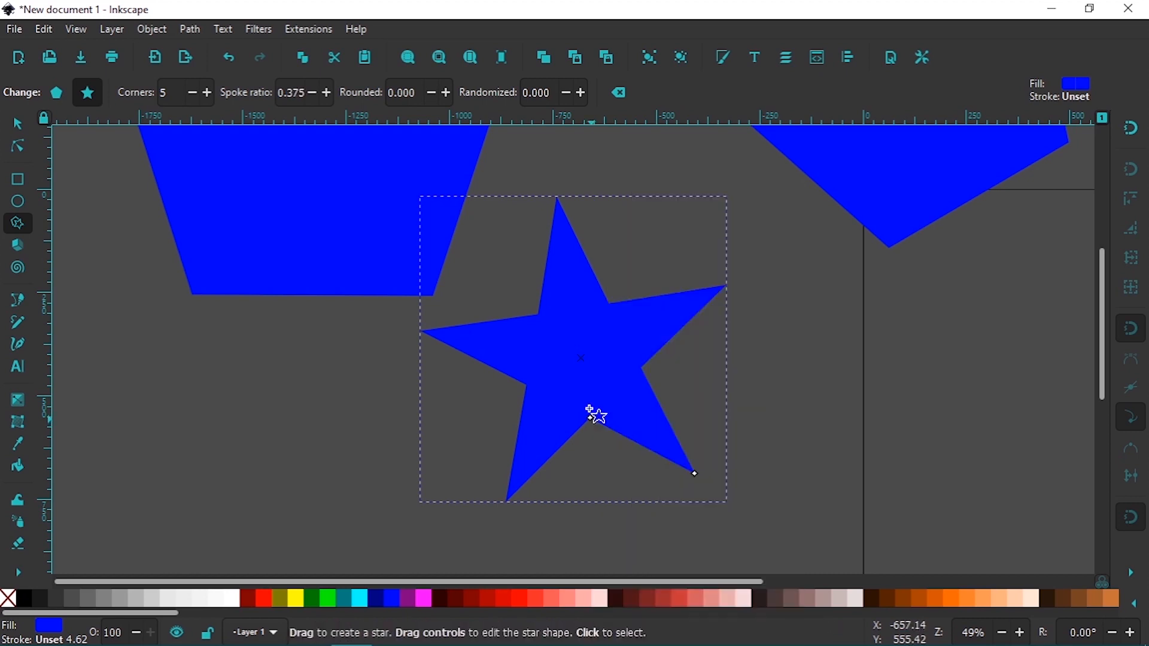
pyautogui.rightClick(588, 414)
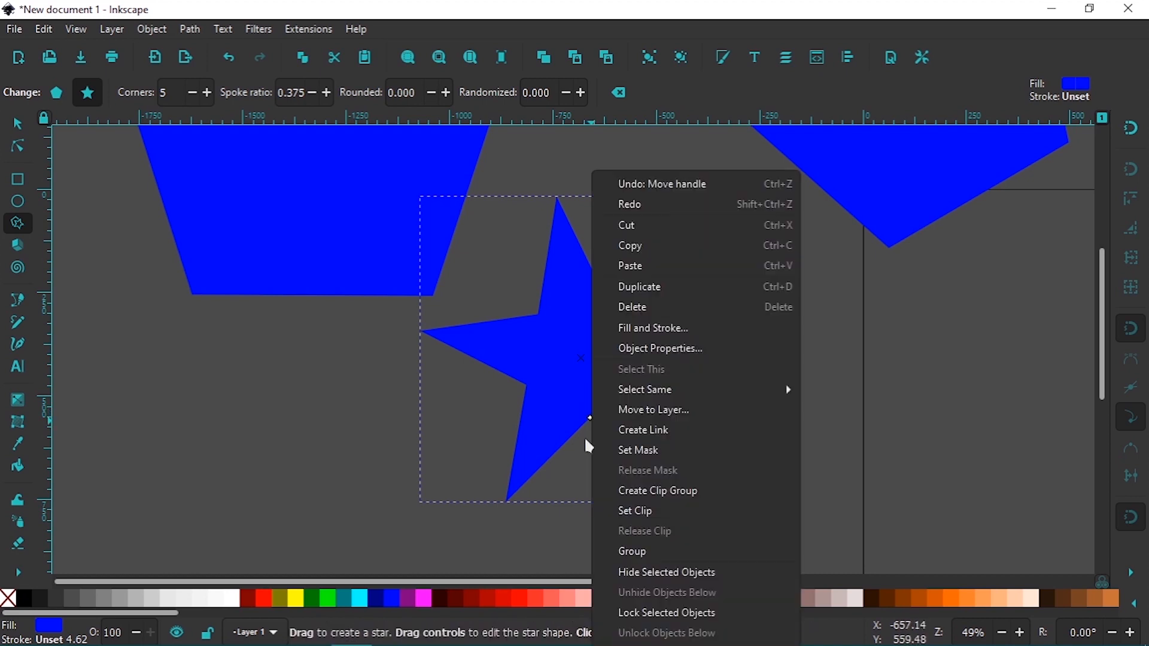
pyautogui.press('Escape')
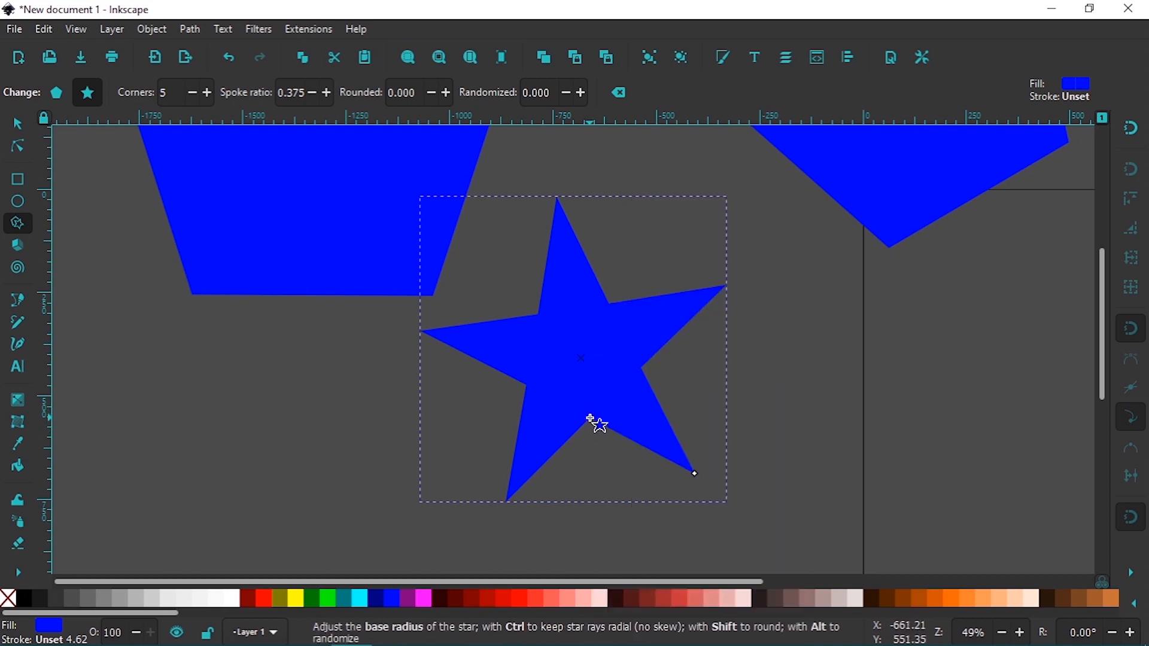
pyautogui.moveTo(591, 417)
pyautogui.mouseDown()
pyautogui.moveTo(580, 377)
pyautogui.moveTo(594, 420)
pyautogui.moveTo(591, 378)
pyautogui.moveTo(571, 406)
pyautogui.moveTo(596, 428)
pyautogui.mouseUp()
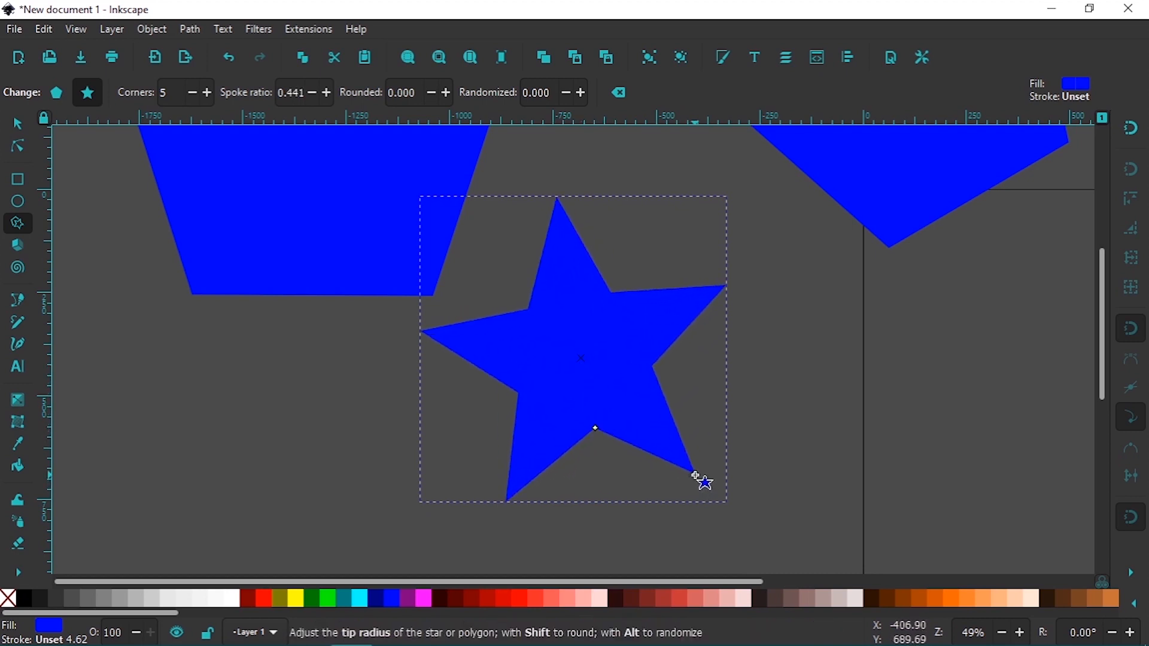
# Enlarge and rotate the star with its tip radius handle to a spoke ratio of about 0.358, and fill it yellow
pyautogui.moveTo(694, 475); pyautogui.dragTo(878, 457)
pyautogui.moveTo(971, 472); pyautogui.dragTo(773, 412)
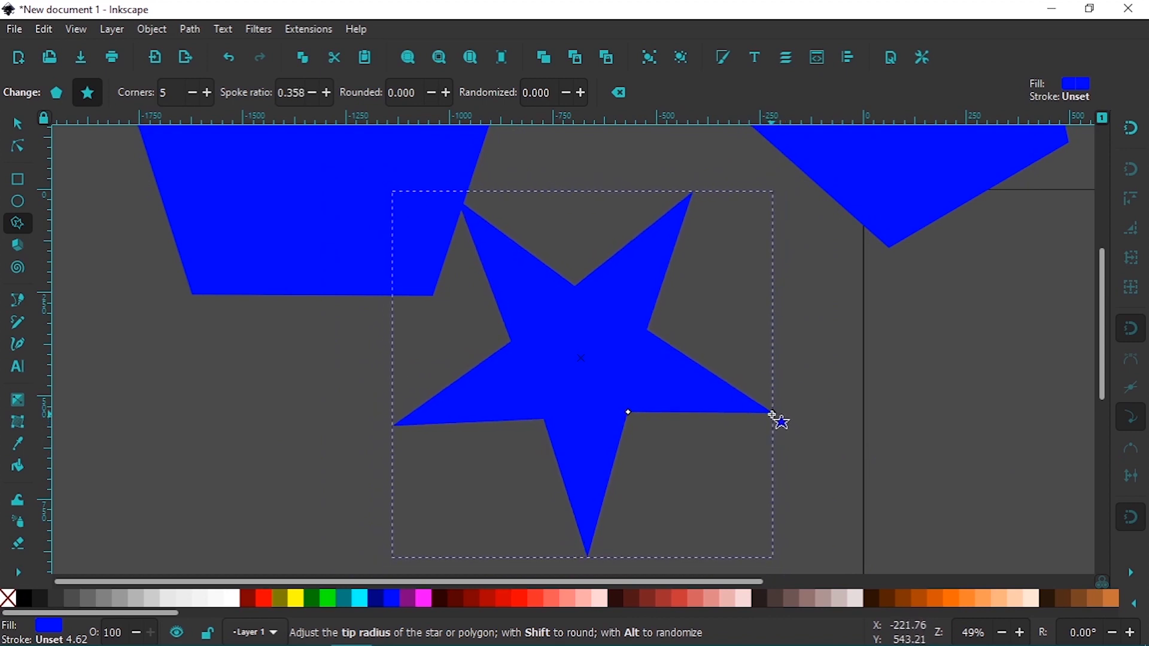
pyautogui.moveTo(773, 414); pyautogui.dragTo(773, 414)
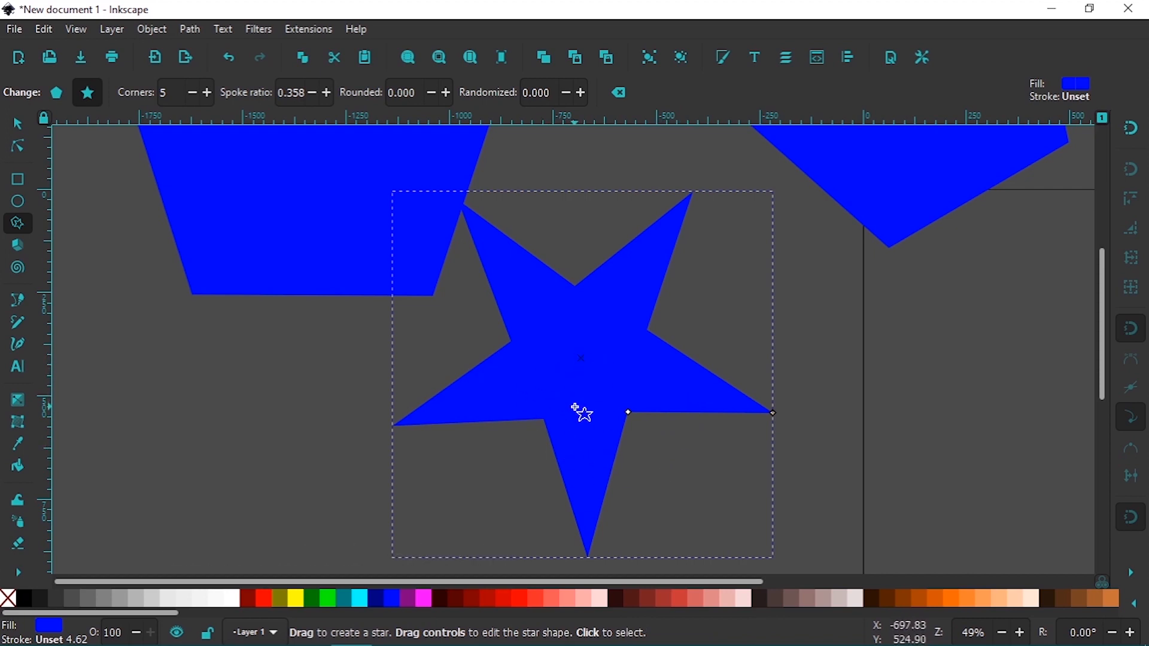
pyautogui.click(301, 605)
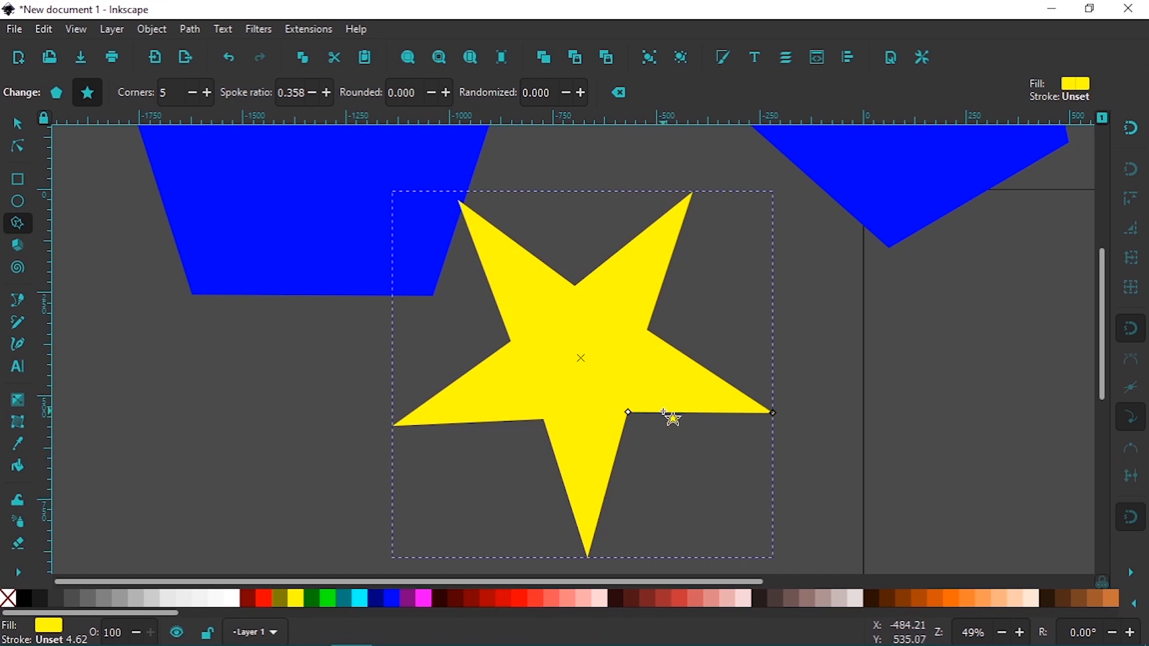
# Widen the yellow star with its base radius handle to a spoke ratio of about 0.802
pyautogui.press('-')
pyautogui.press('-')
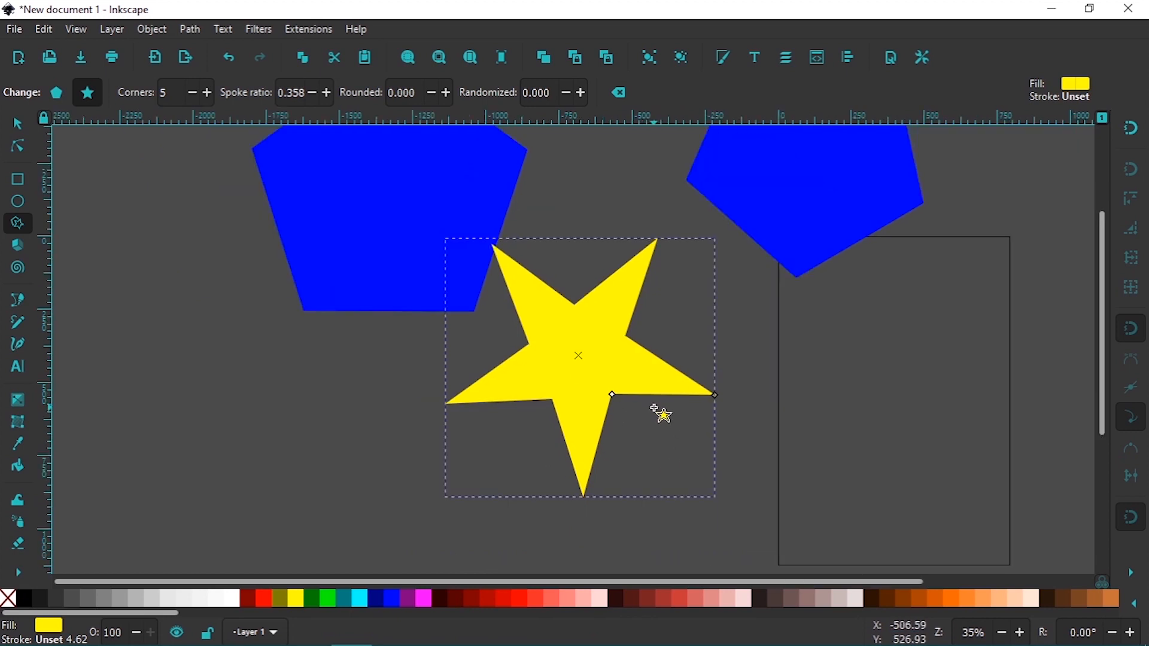
pyautogui.moveTo(603, 383); pyautogui.dragTo(640, 409)
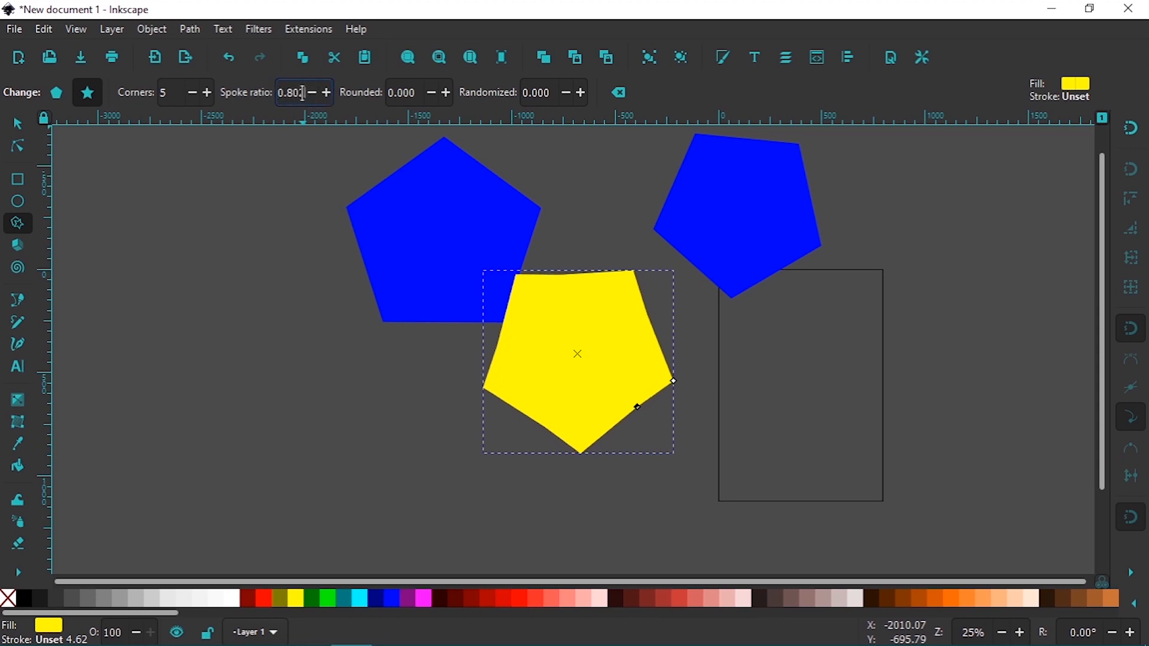
# Try spoke ratios of 0 and about 0.843 on the yellow star, undoing each change
pyautogui.write('0')
pyautogui.press('Return')
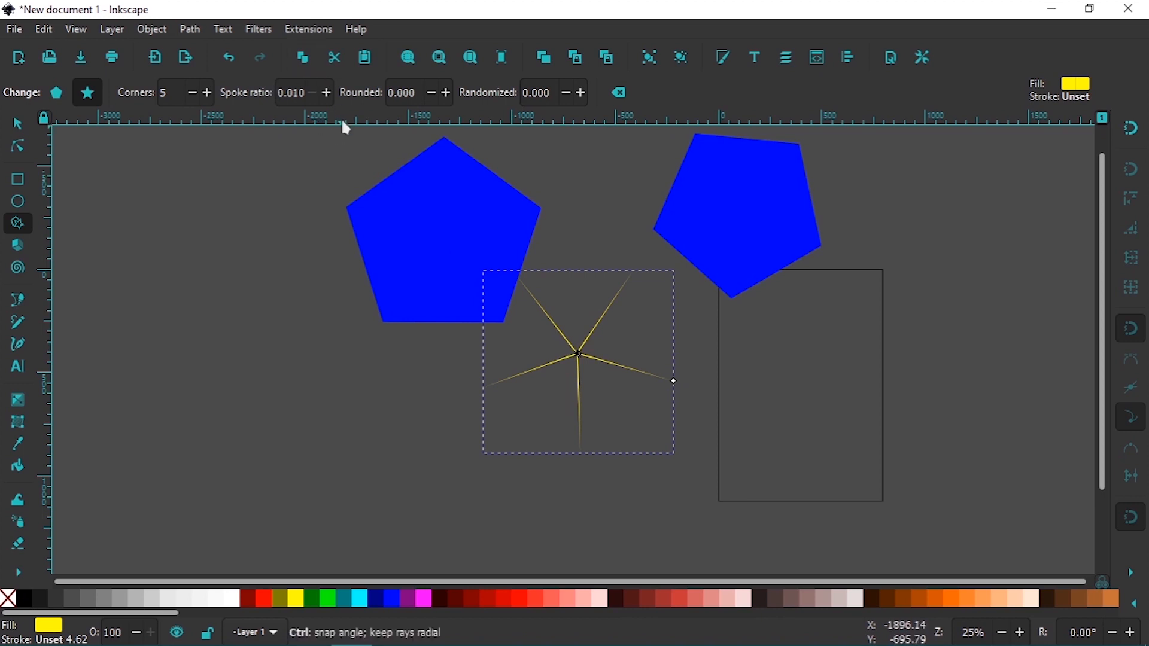
pyautogui.hotkey('ctrl', 'z')
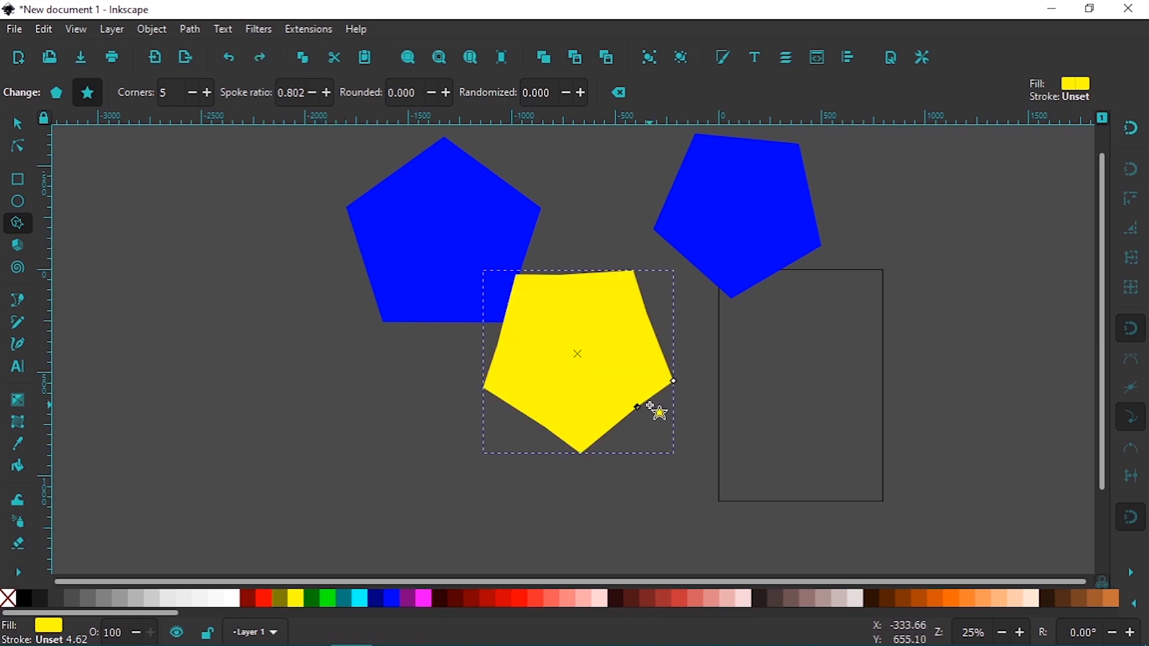
pyautogui.moveTo(639, 408)
pyautogui.mouseDown()
pyautogui.moveTo(666, 421)
pyautogui.moveTo(640, 412)
pyautogui.mouseUp()
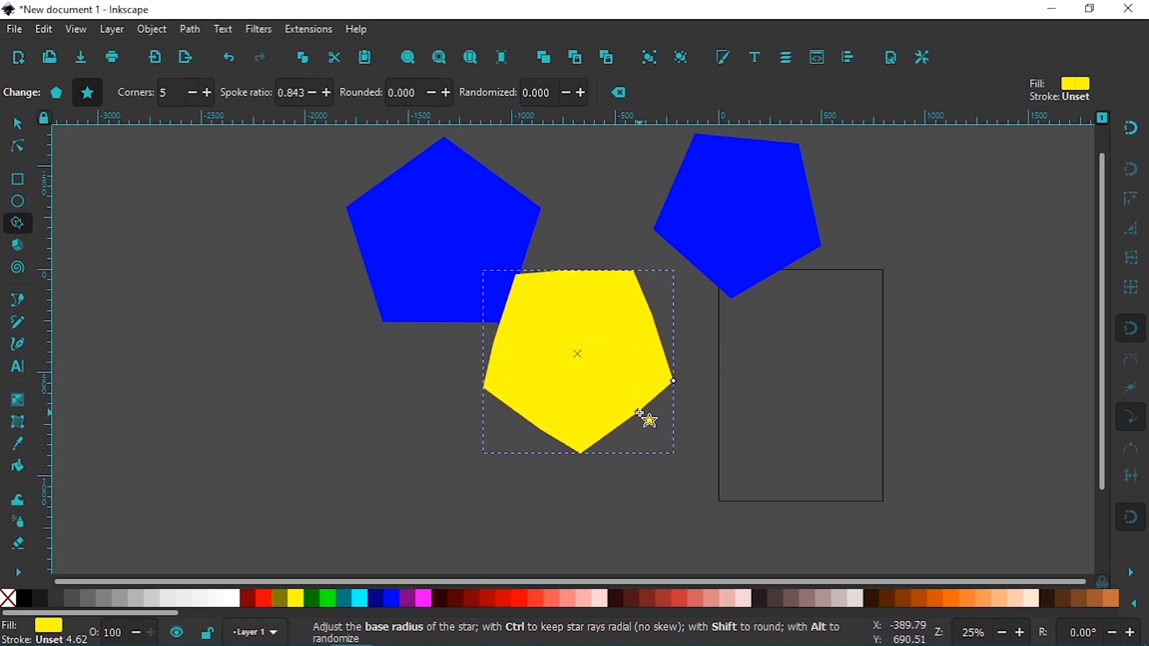
pyautogui.hotkey('ctrl', 'z')
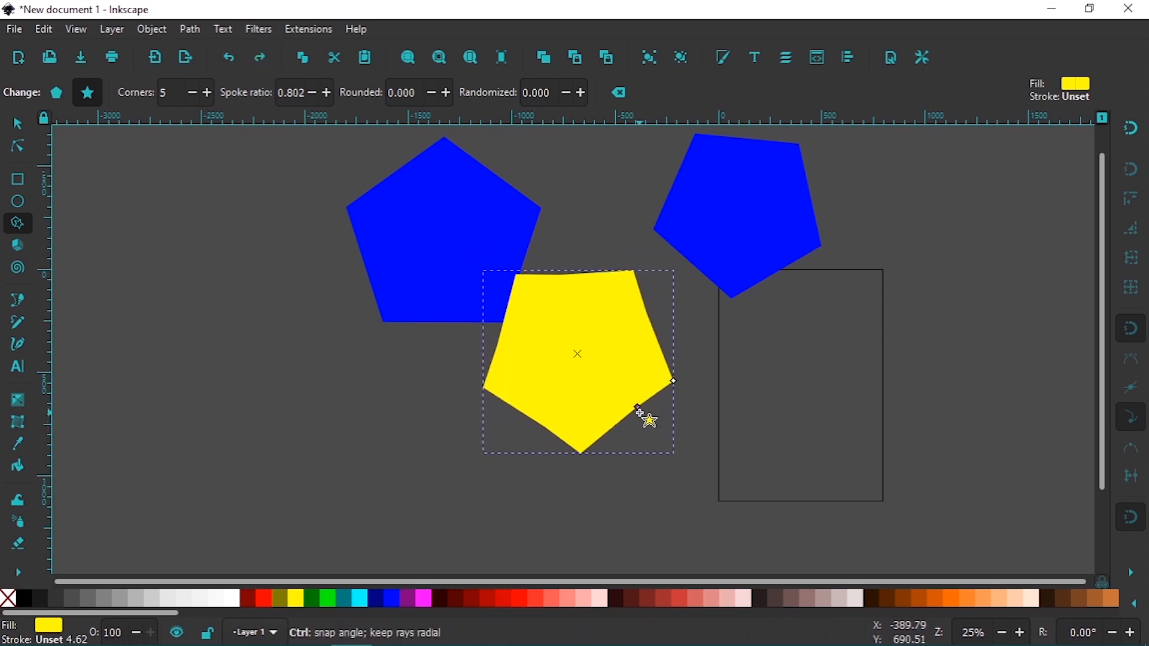
# Convert the yellow star to a regular polygon, try a corner rounding of 0.170, and cancel the rounding
pyautogui.click(62, 99)
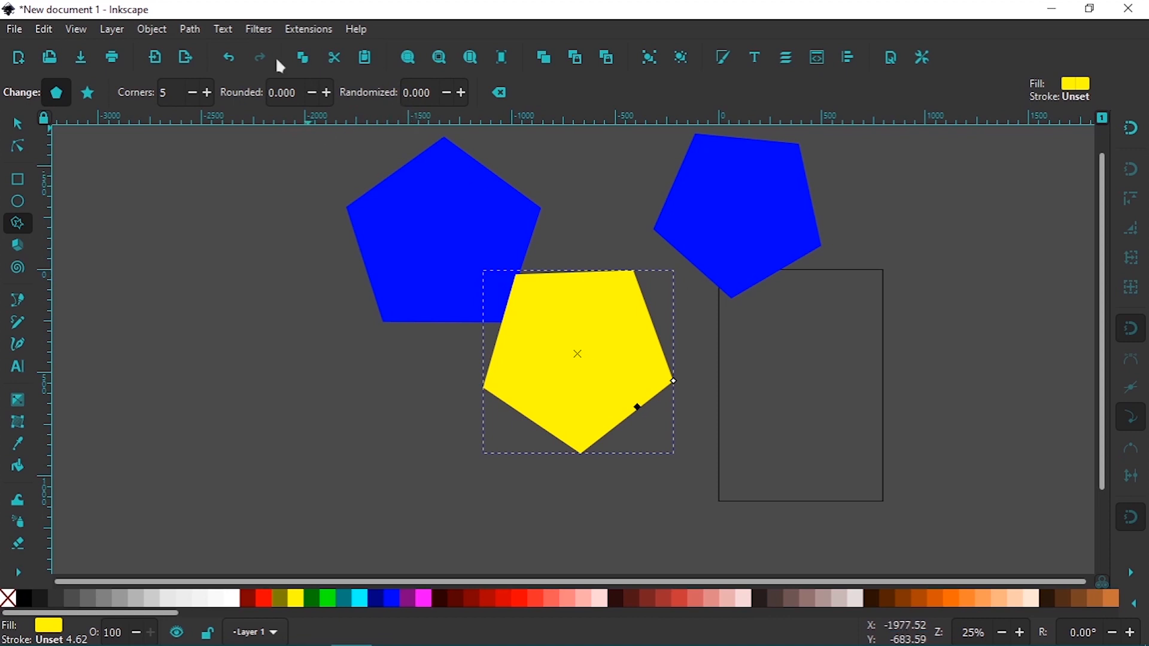
pyautogui.click(326, 95)
pyautogui.moveTo(324, 93); pyautogui.dragTo(306, 94)
pyautogui.click(328, 93)
pyautogui.click(328, 93)
pyautogui.click(328, 93)
pyautogui.click(328, 93)
pyautogui.click(328, 93)
pyautogui.click(328, 92)
pyautogui.click(328, 92)
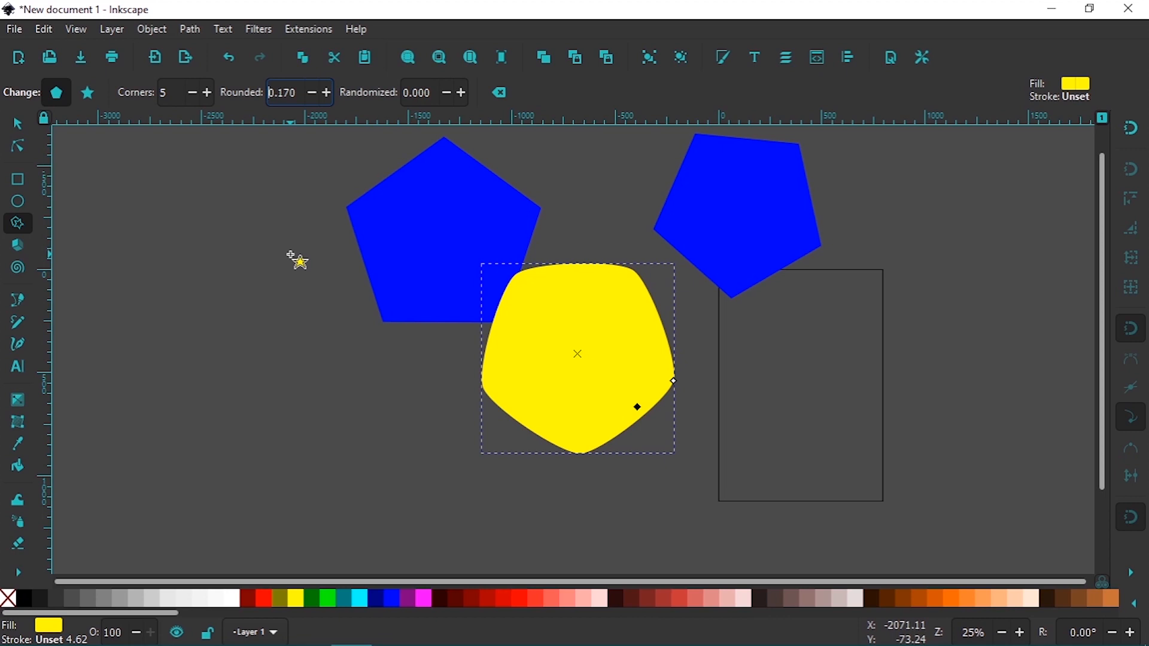
pyautogui.press('Escape')
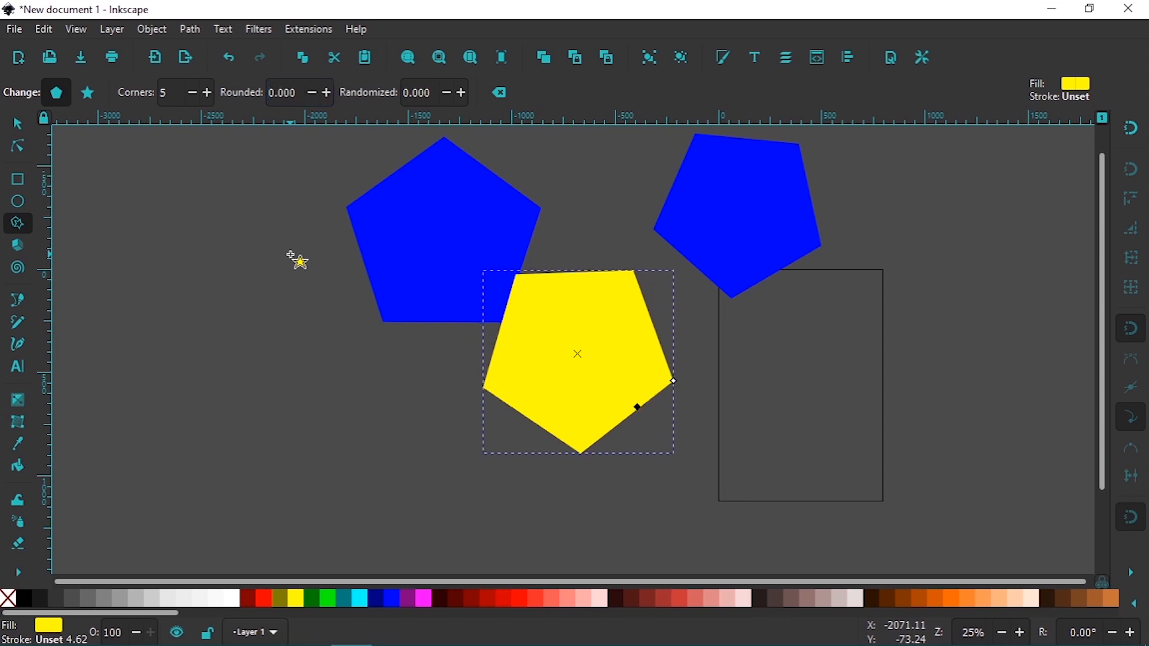
pyautogui.press('Escape')
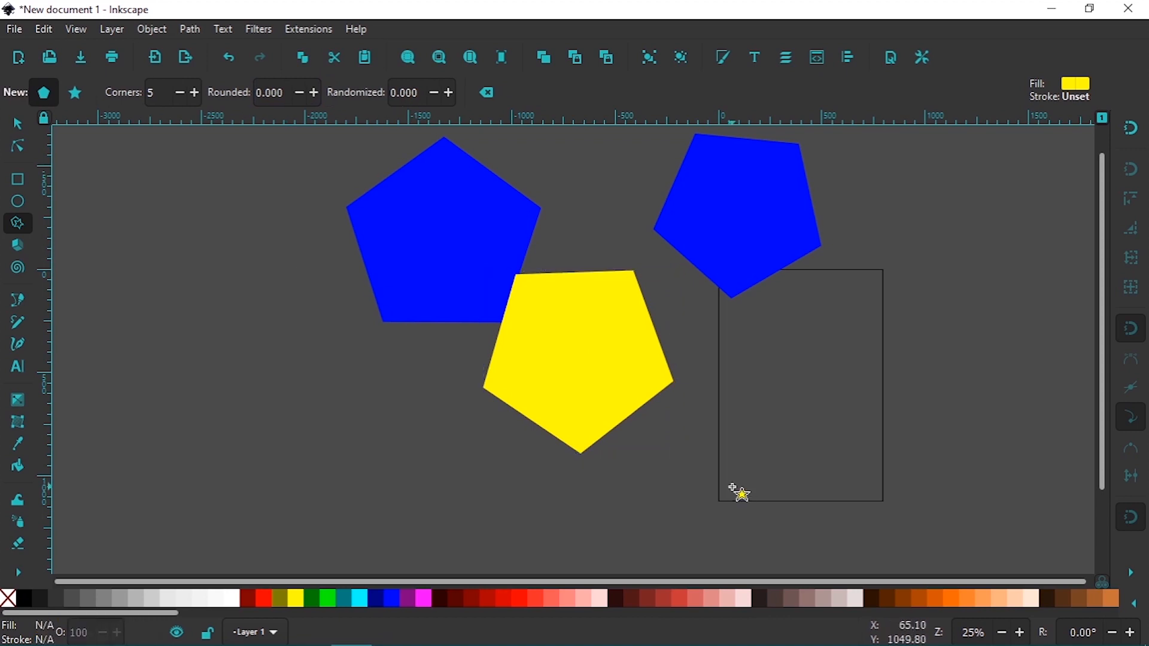
# Delete the yellow pentagon and both blue pentagons from the canvas
pyautogui.click(606, 365)
pyautogui.press('Delete')
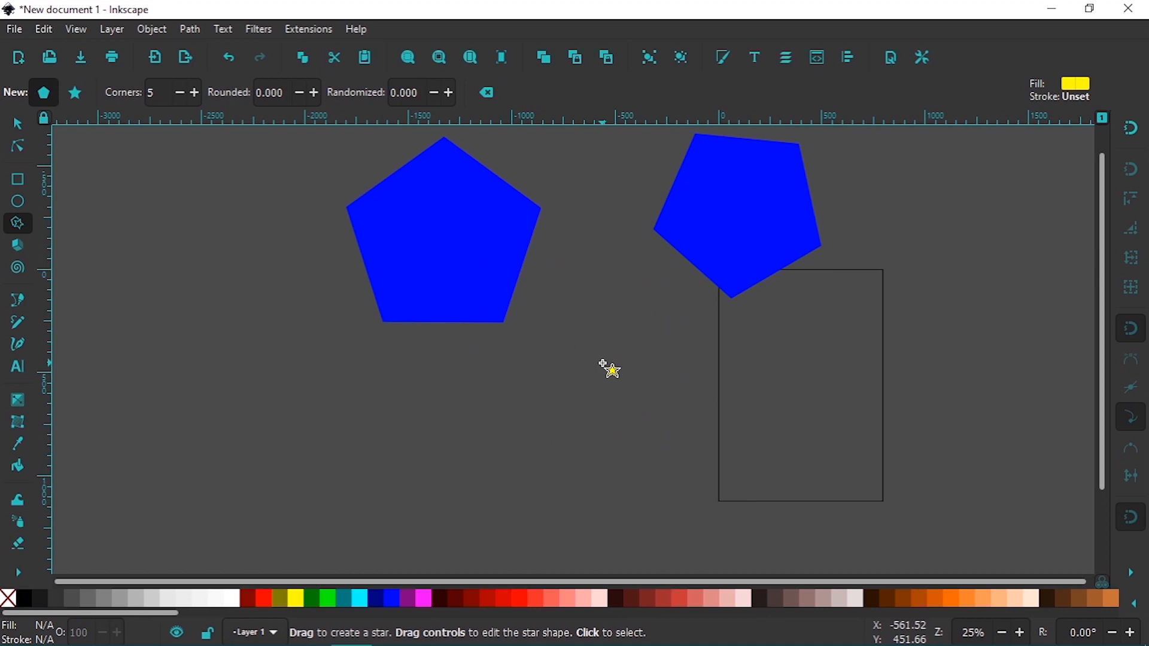
pyautogui.click(509, 306)
pyautogui.press('Delete')
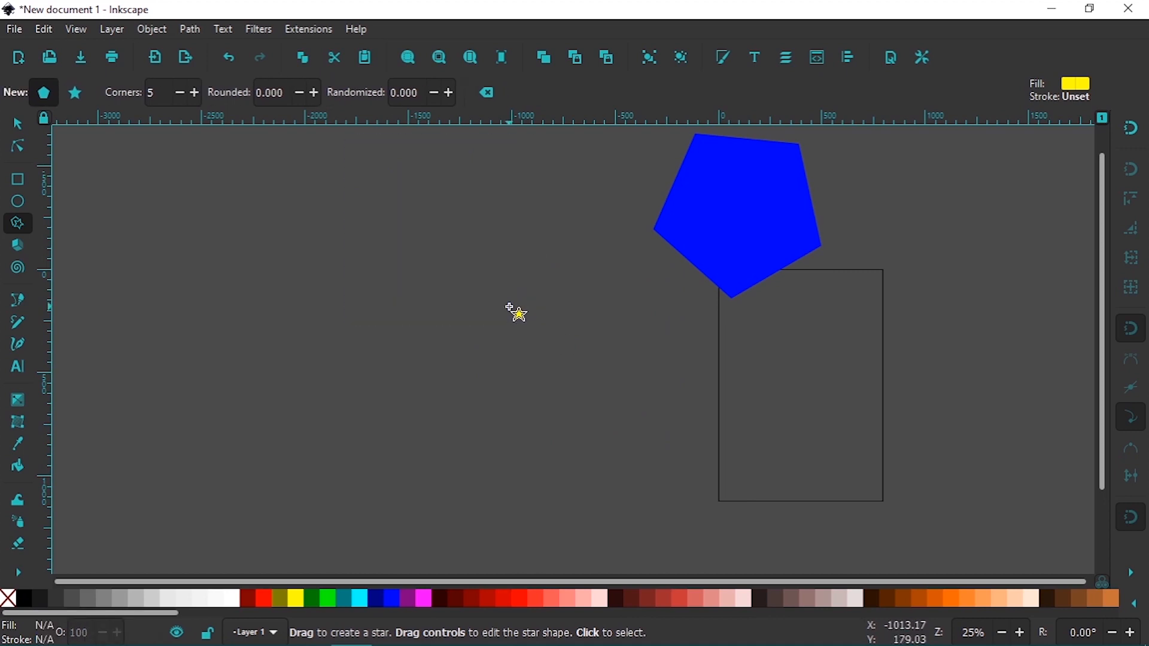
pyautogui.click(718, 275)
pyautogui.press('Delete')
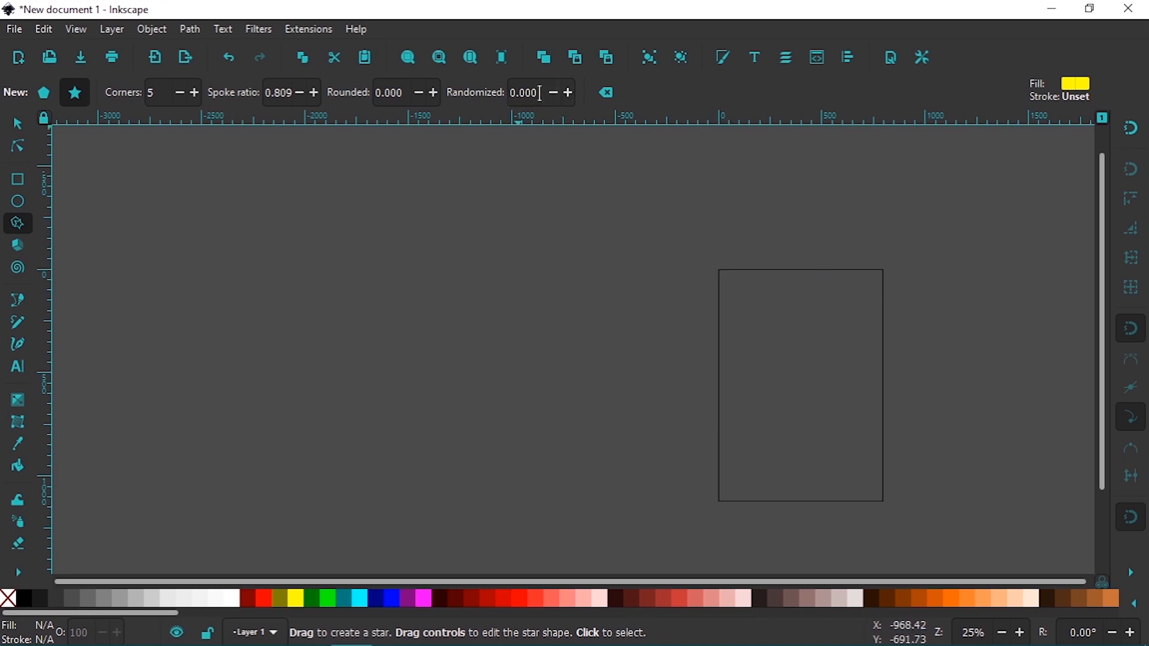
# Draw a star with a randomization of 3.763 to the left of the page, and undo it
pyautogui.click(568, 95)
pyautogui.click(568, 94)
pyautogui.click(569, 94)
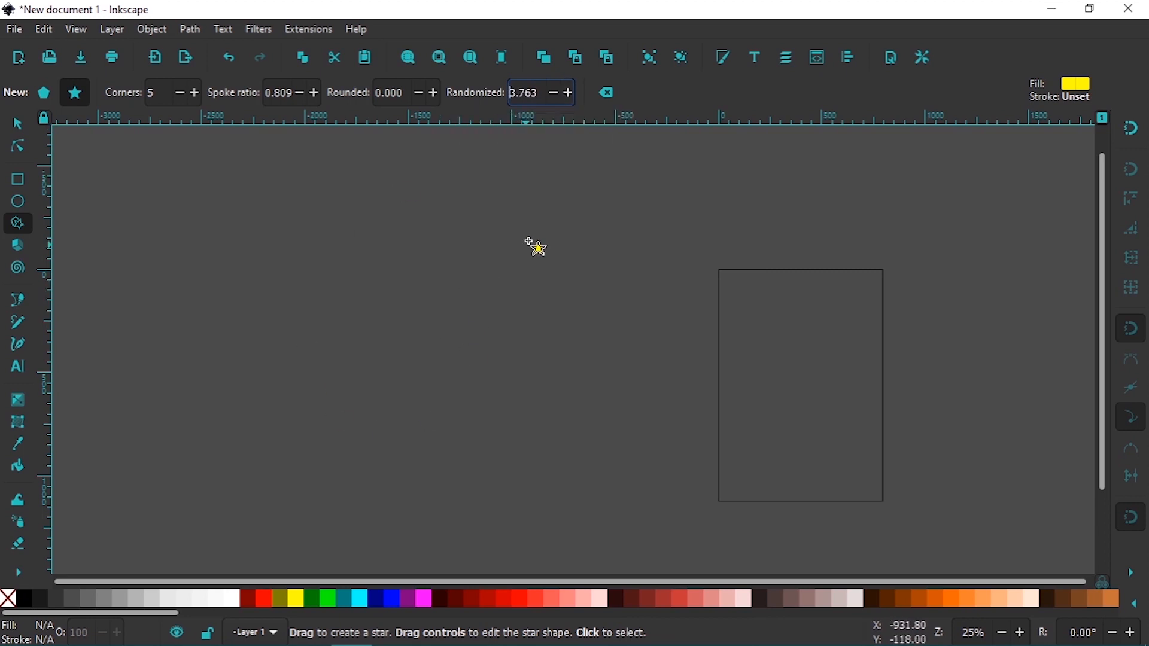
pyautogui.moveTo(380, 269); pyautogui.dragTo(436, 293)
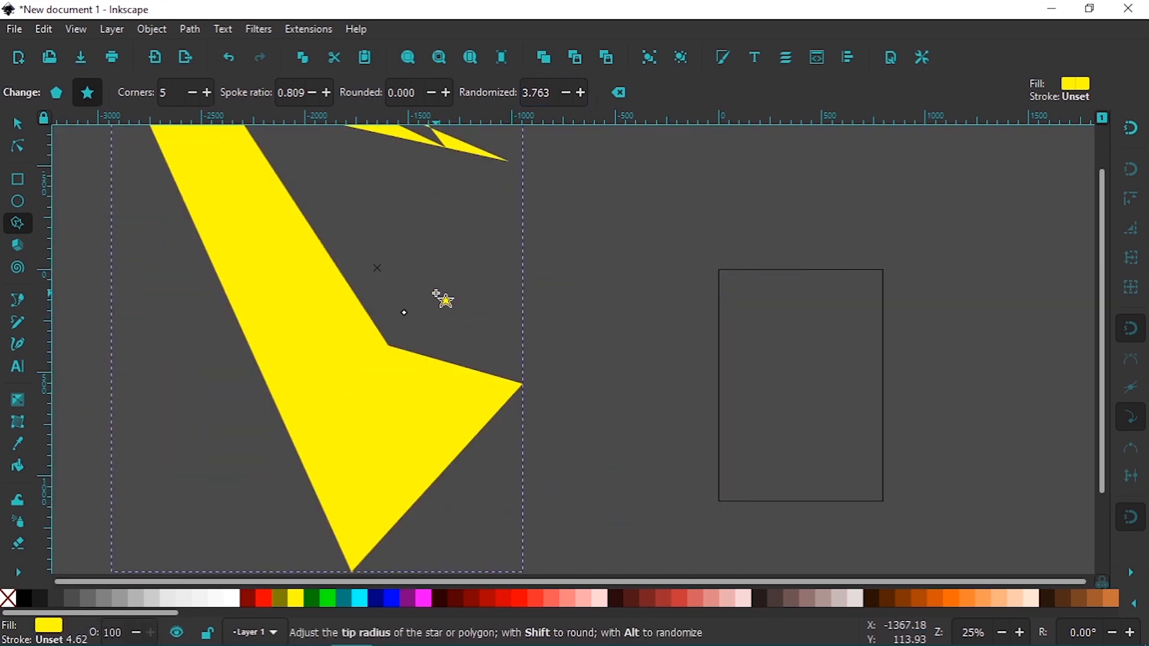
pyautogui.hotkey('ctrl', 'z')
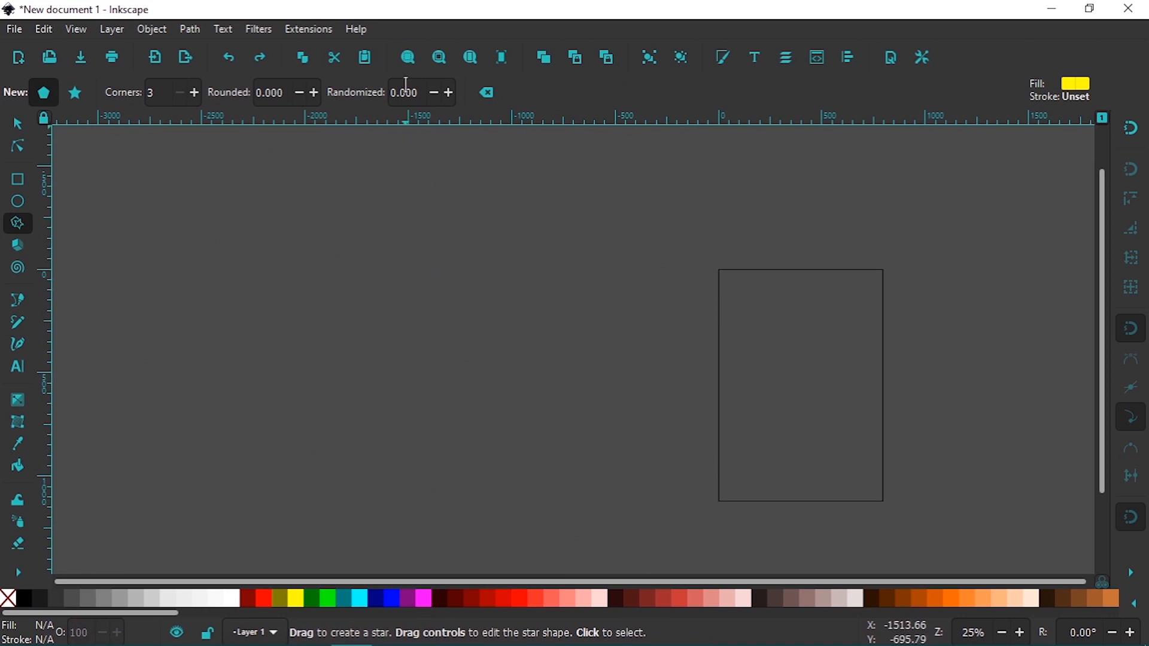
# Set the randomization to 1.000, draw a five-cornered star to the left of the page, and delete it
pyautogui.doubleClick(422, 94)
pyautogui.write('111')
pyautogui.press('Return')
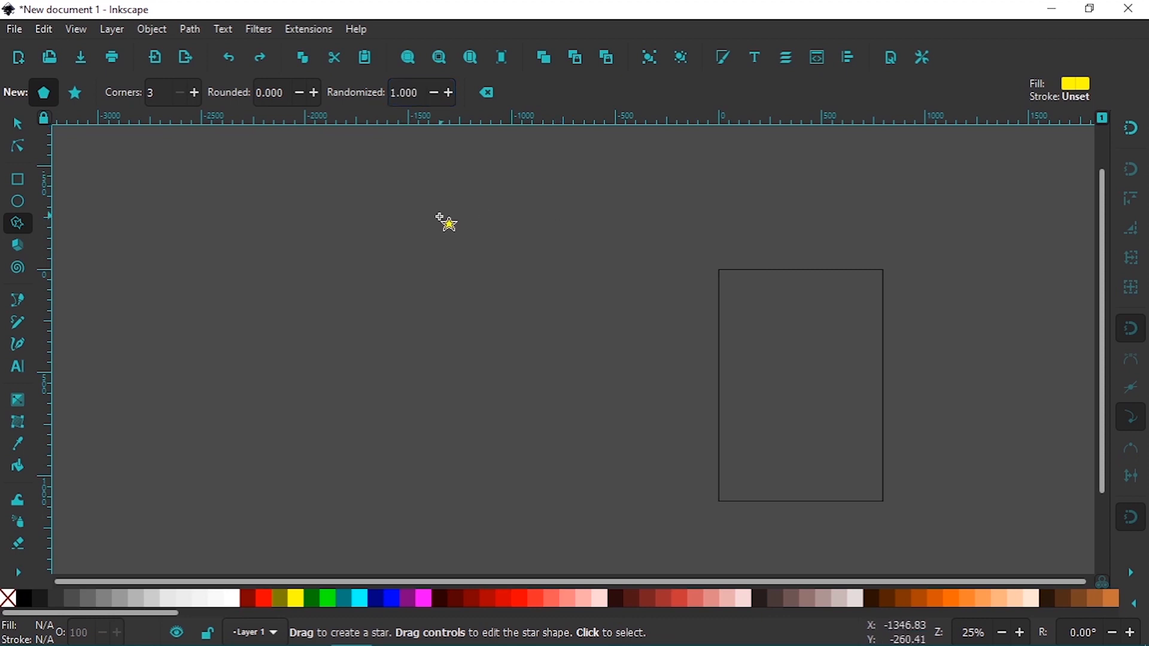
pyautogui.moveTo(357, 292); pyautogui.dragTo(409, 337)
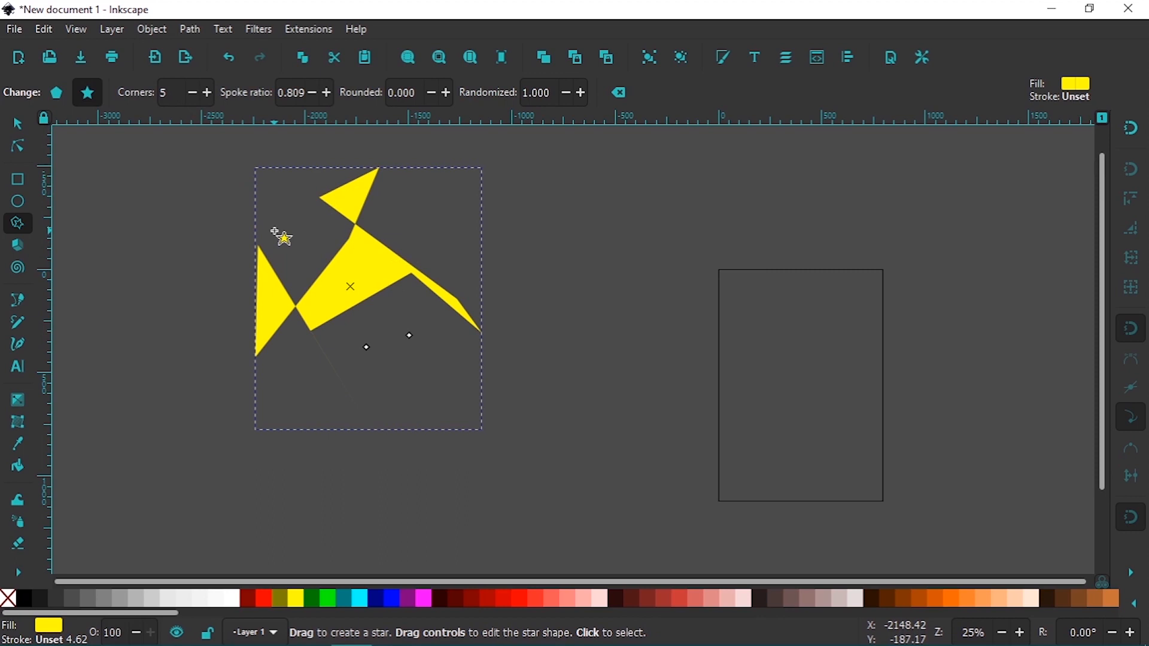
pyautogui.press('Delete')
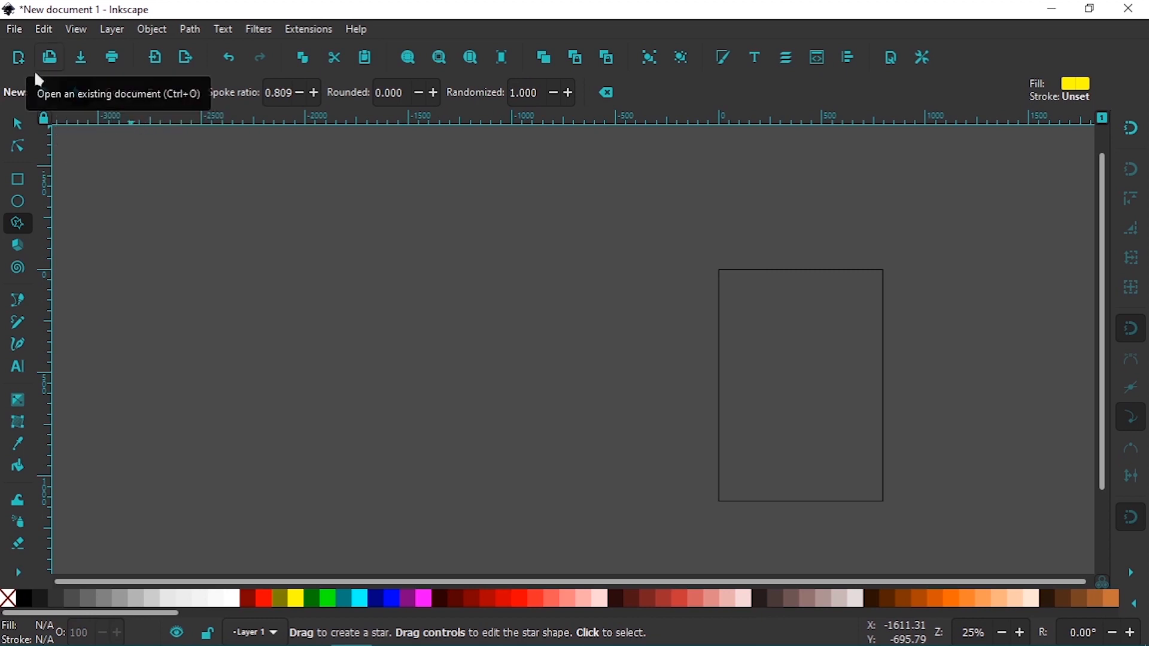
# Draw a five-cornered randomized polygon to the left of the page, and delete it
pyautogui.click(43, 92)
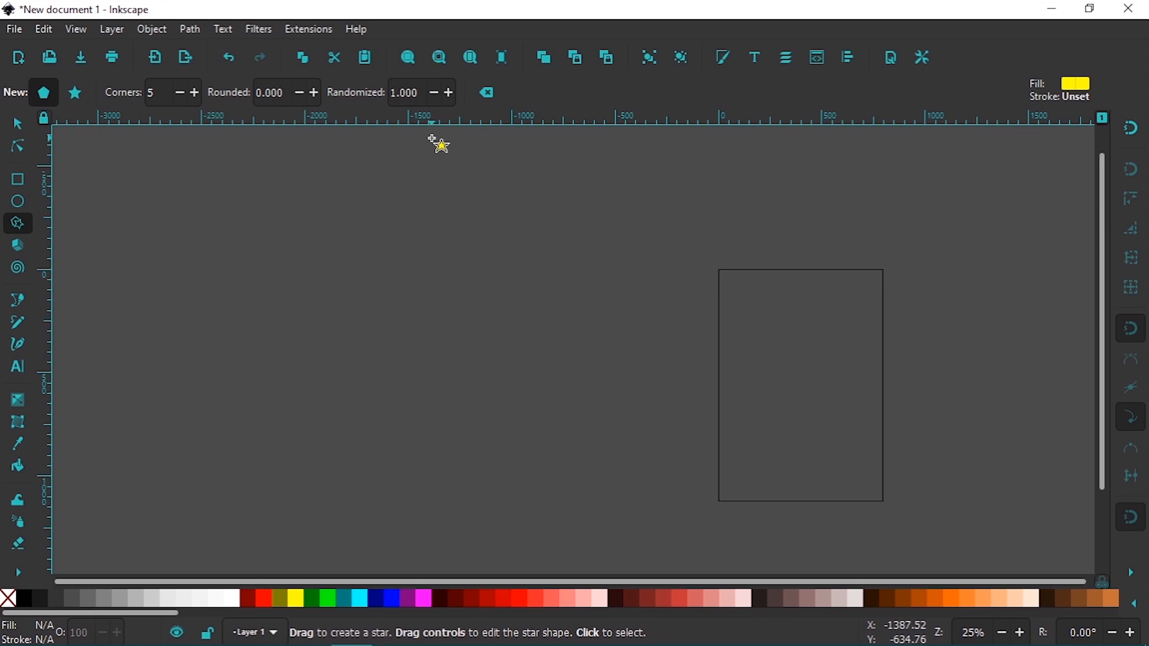
pyautogui.moveTo(435, 276); pyautogui.dragTo(504, 333)
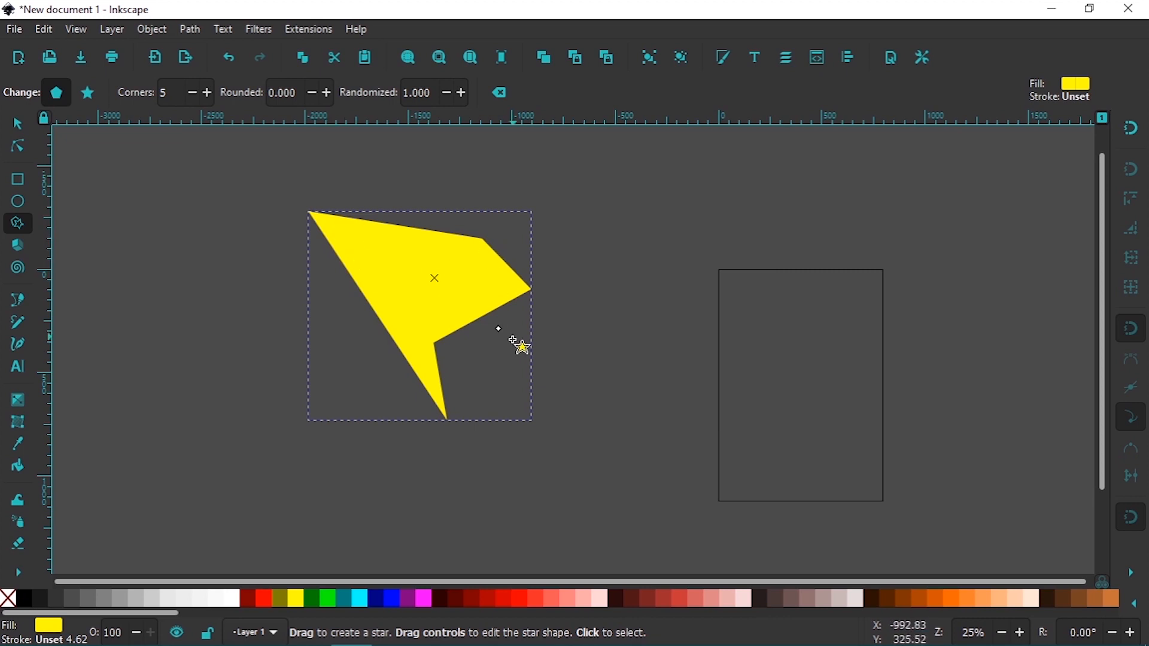
pyautogui.press('Delete')
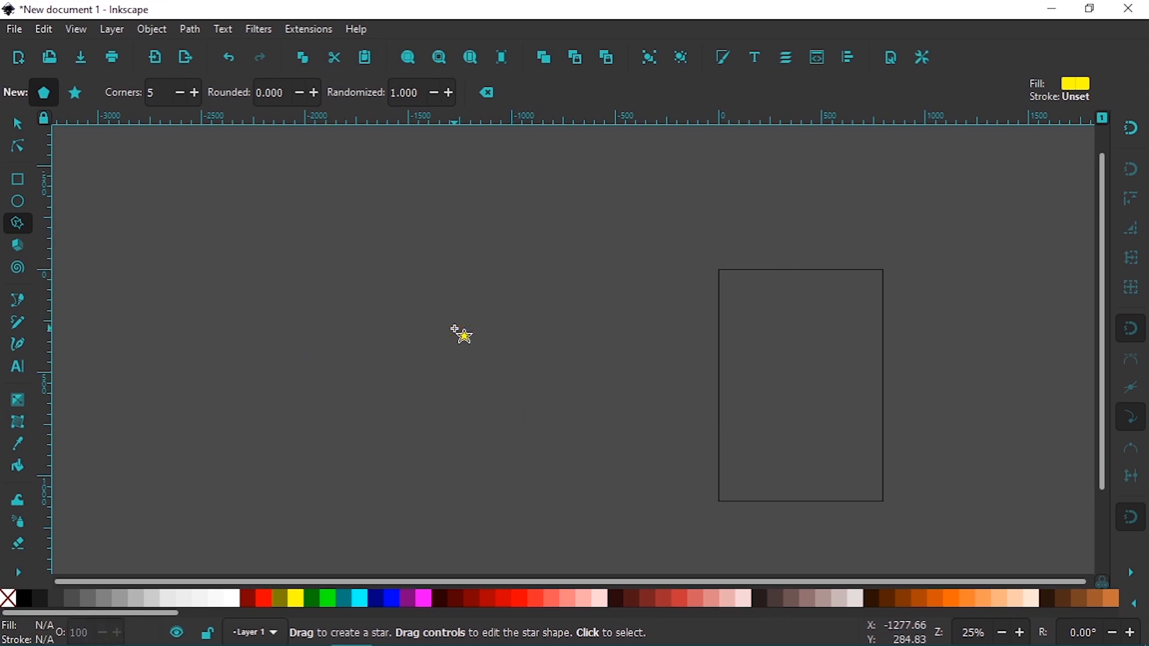
# Draw a randomized polygon with 3 corners left of the page, round it to 0.150, and delete it
pyautogui.click(159, 92)
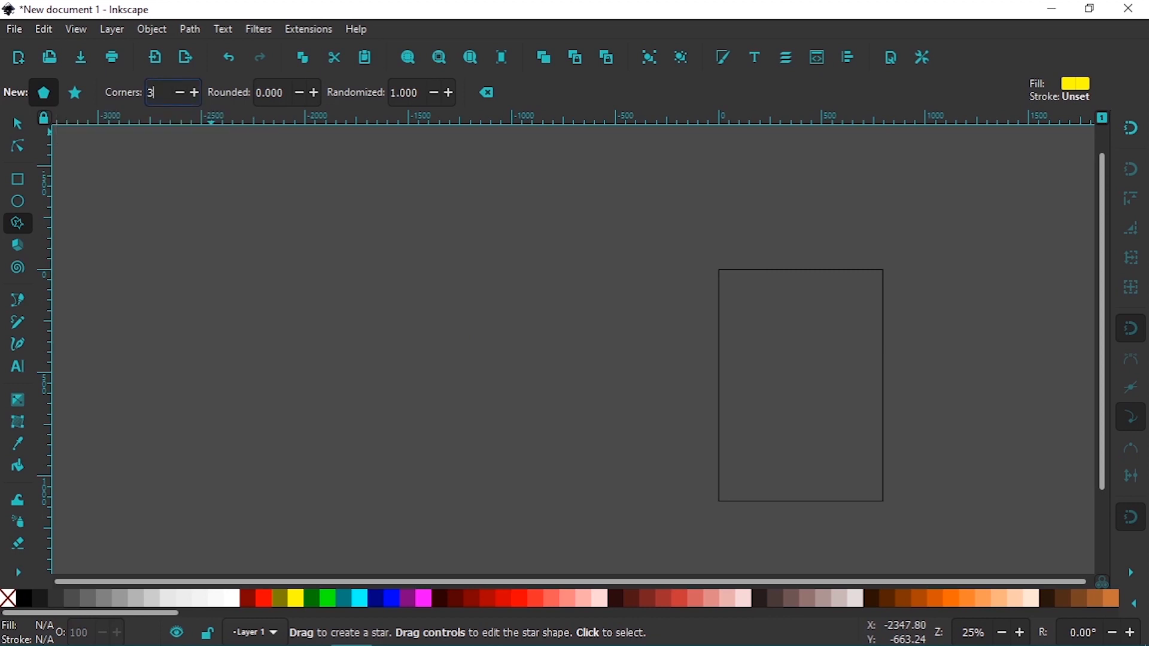
pyautogui.moveTo(399, 286); pyautogui.dragTo(470, 316)
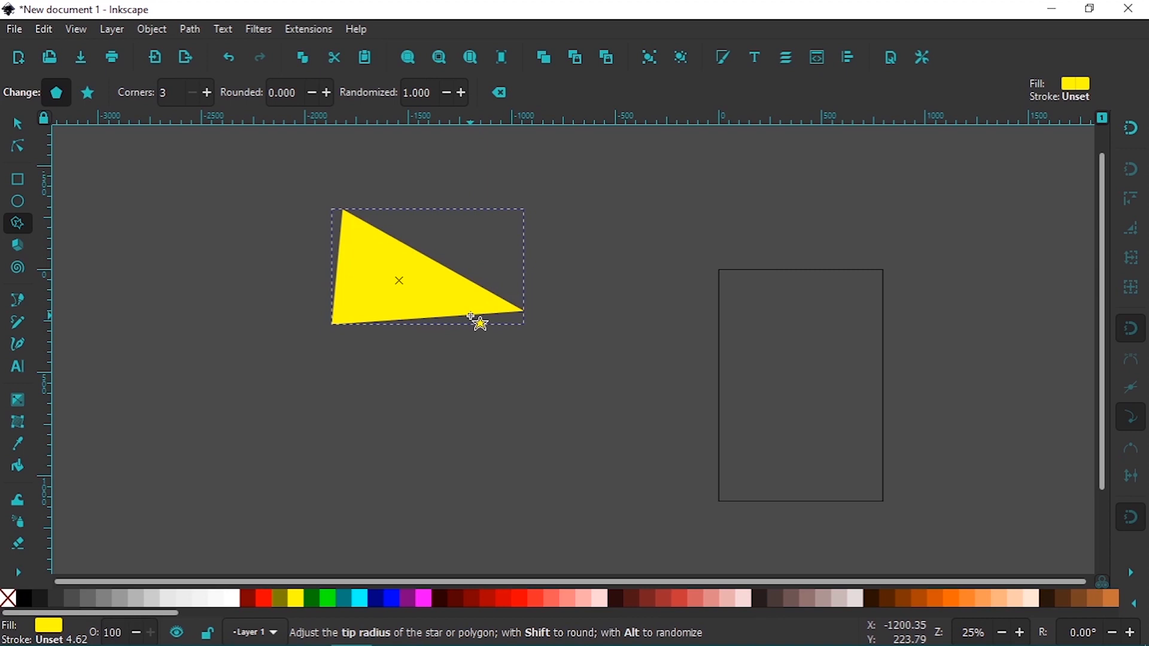
pyautogui.scroll(9, 326, 101)
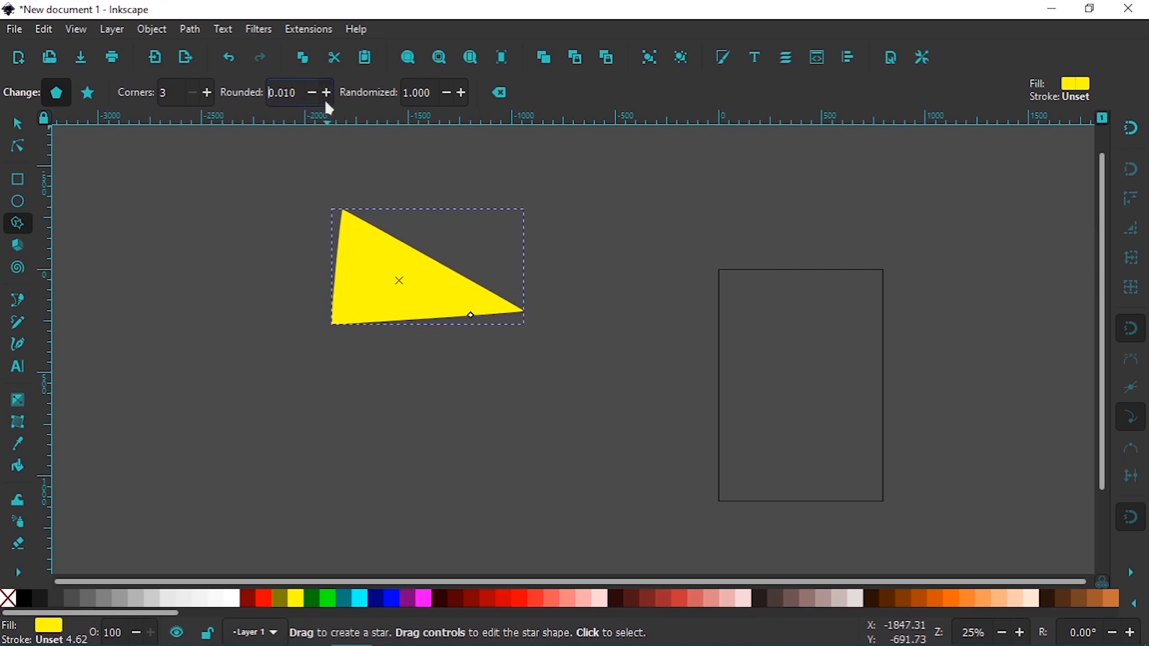
pyautogui.scroll(6, 326, 103)
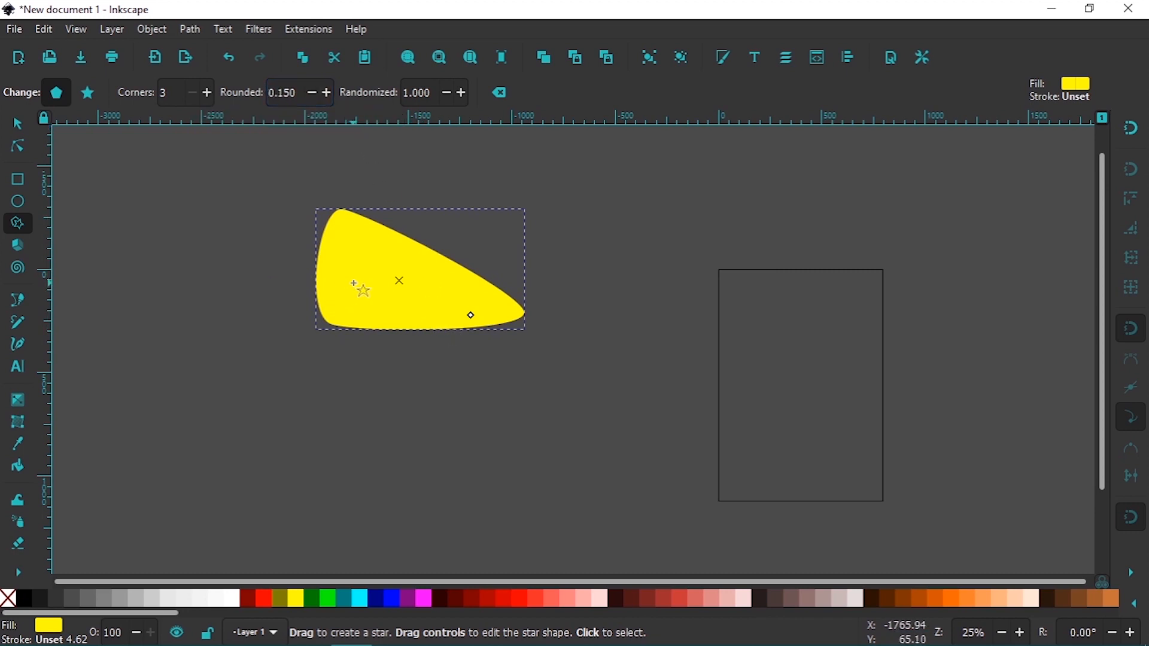
pyautogui.press('Delete')
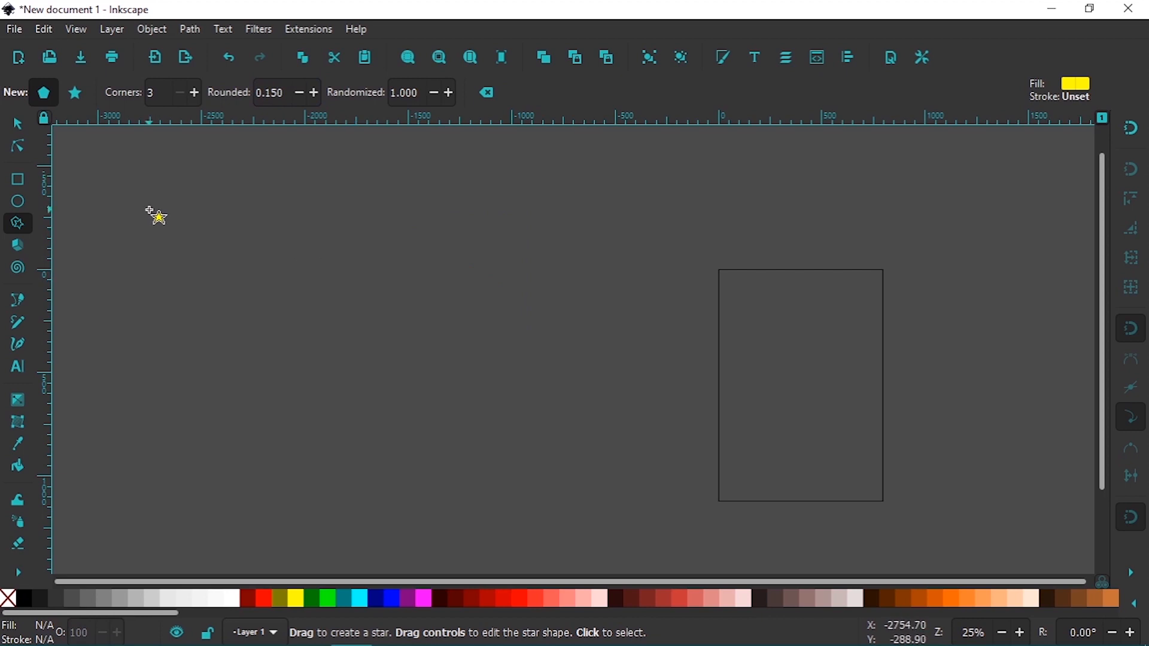
# Draw a 3D box to the left of the page and shorten its far end by its corner handle
pyautogui.click(26, 243)
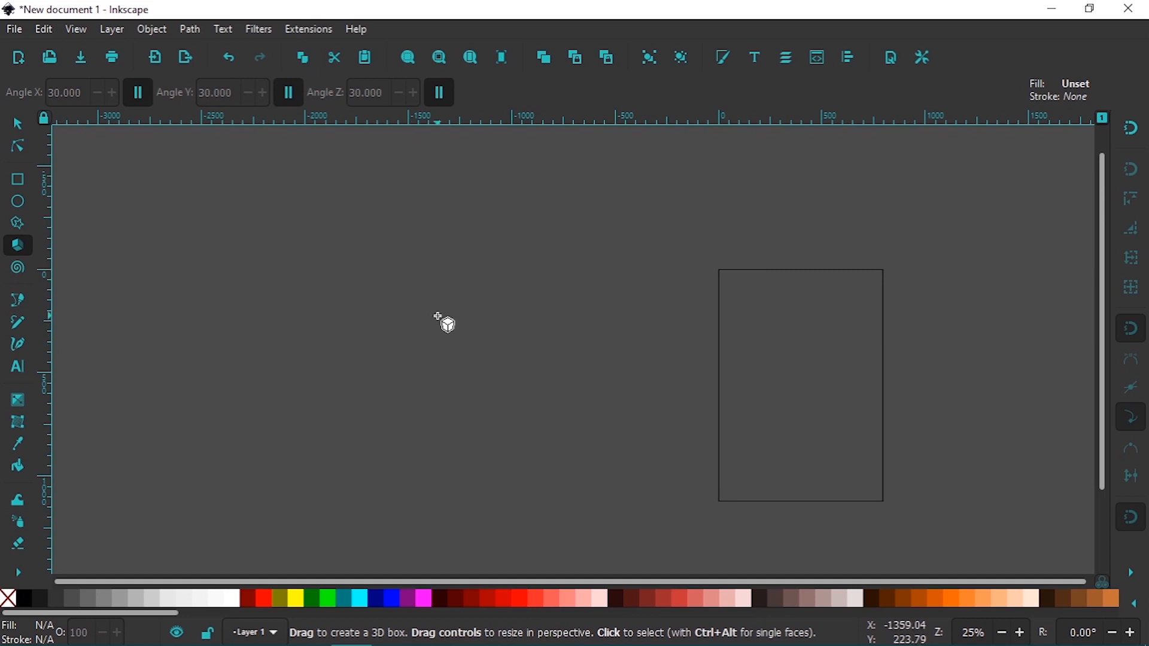
pyautogui.moveTo(403, 291); pyautogui.dragTo(401, 395)
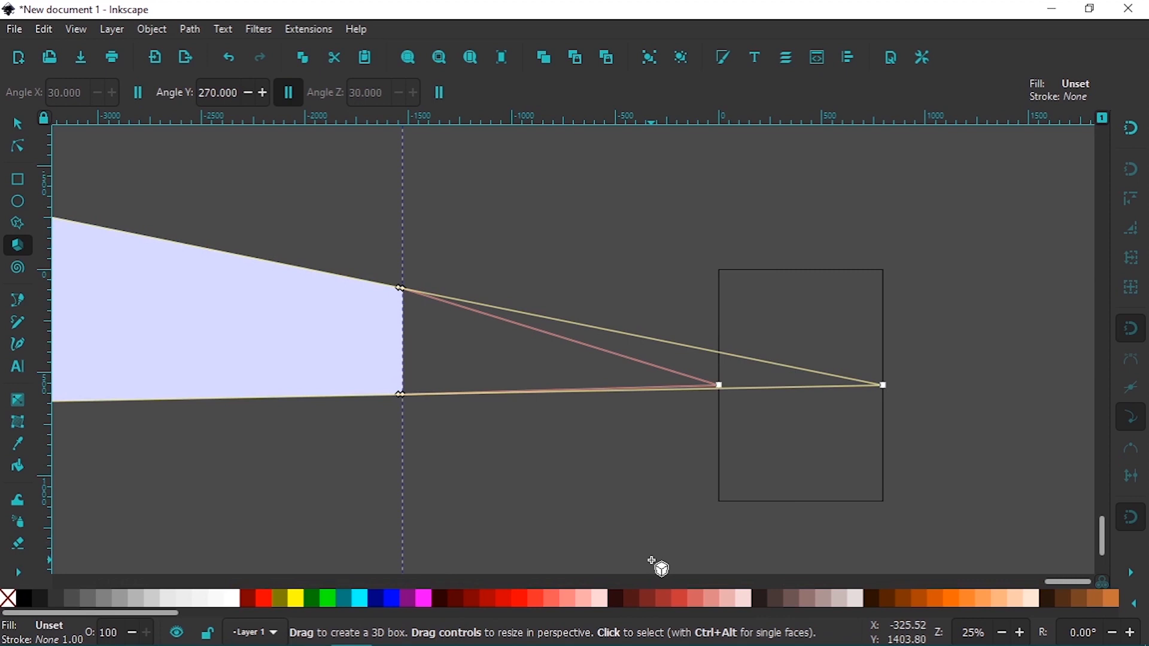
pyautogui.press('3')
pyautogui.press('-')
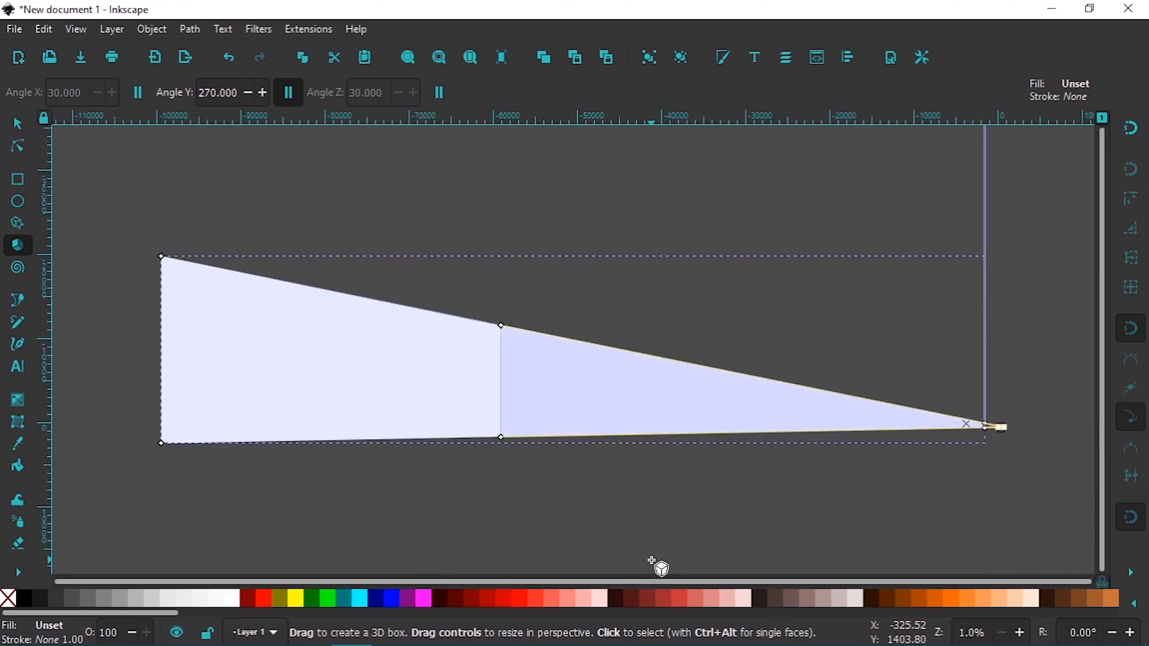
pyautogui.moveTo(501, 327); pyautogui.dragTo(563, 369)
# Draw further 3D boxes to the left of the page and delete every box
pyautogui.moveTo(987, 426); pyautogui.dragTo(942, 461)
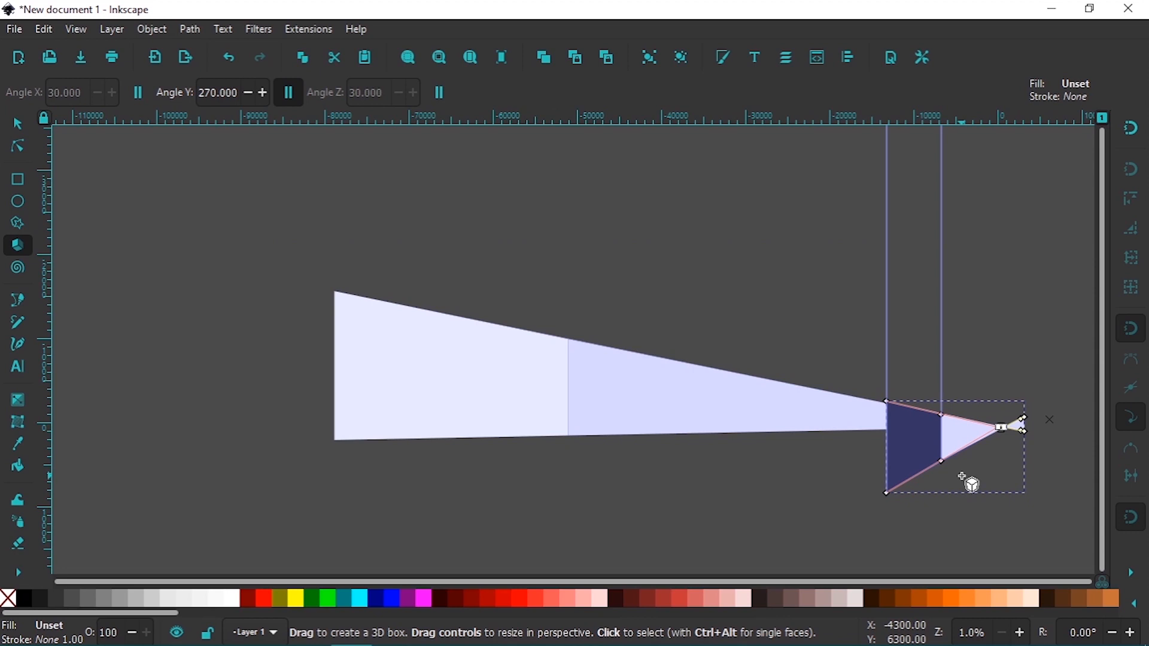
pyautogui.press('Delete')
pyautogui.press('Delete')
pyautogui.click(828, 408)
pyautogui.press('Delete')
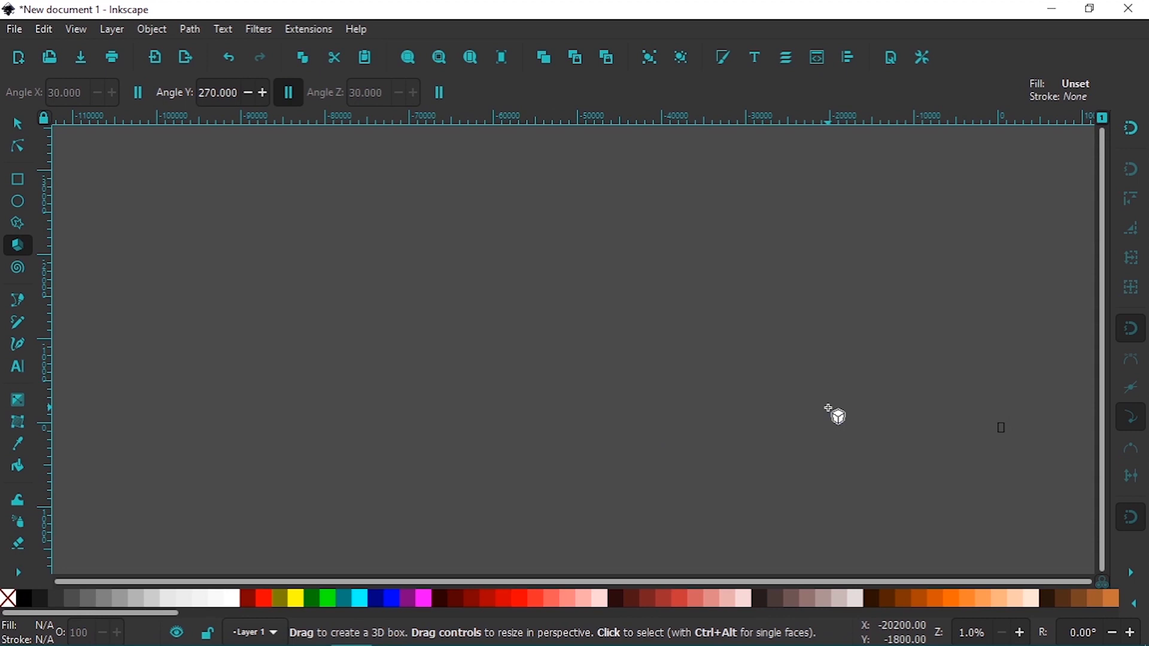
pyautogui.moveTo(828, 408)
pyautogui.mouseDown()
pyautogui.moveTo(854, 416)
pyautogui.moveTo(860, 494)
pyautogui.mouseUp()
pyautogui.press('Delete')
# Draw a small 3D box inside the upper half of the page and delete it
pyautogui.press('5')
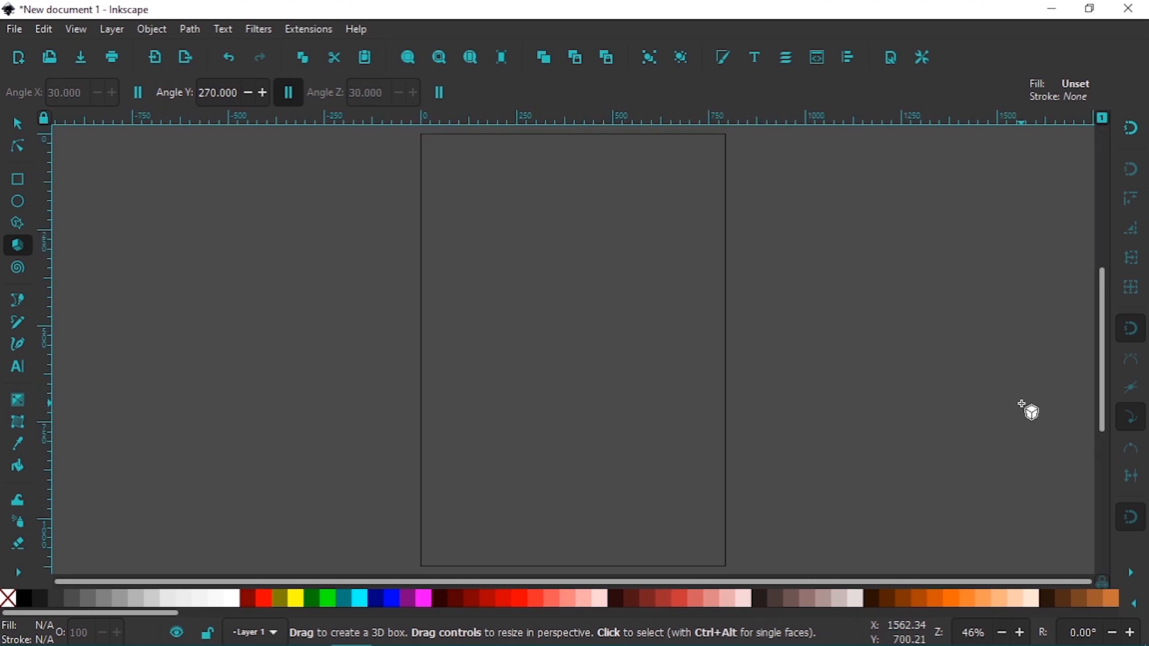
pyautogui.press('-')
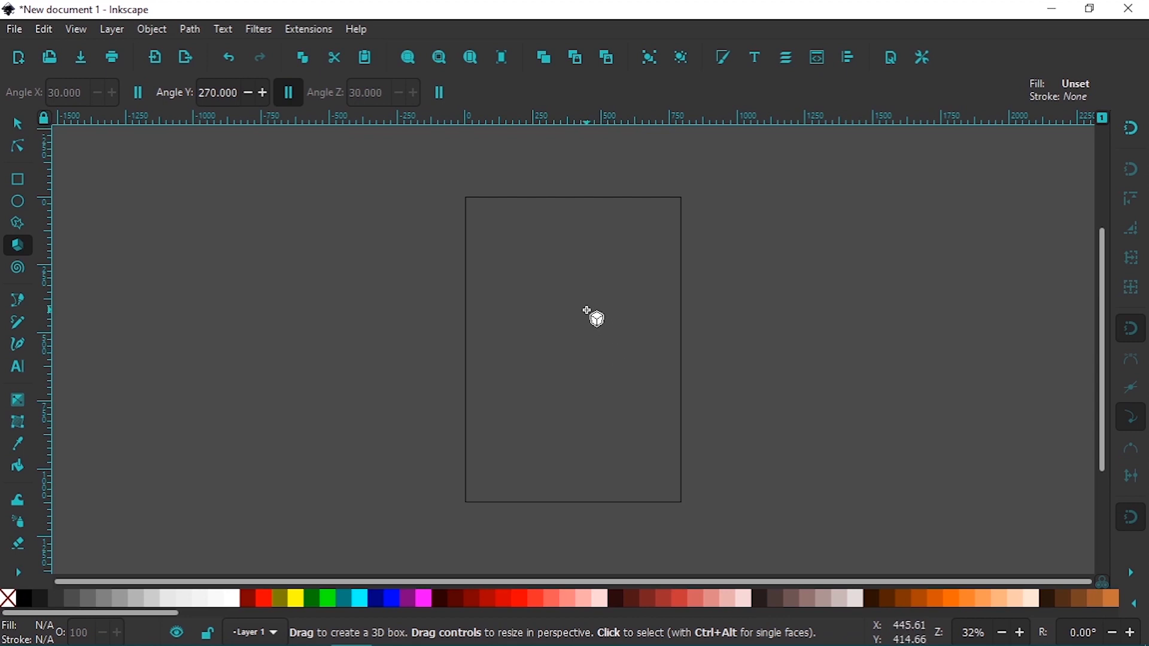
pyautogui.moveTo(620, 299); pyautogui.dragTo(551, 342)
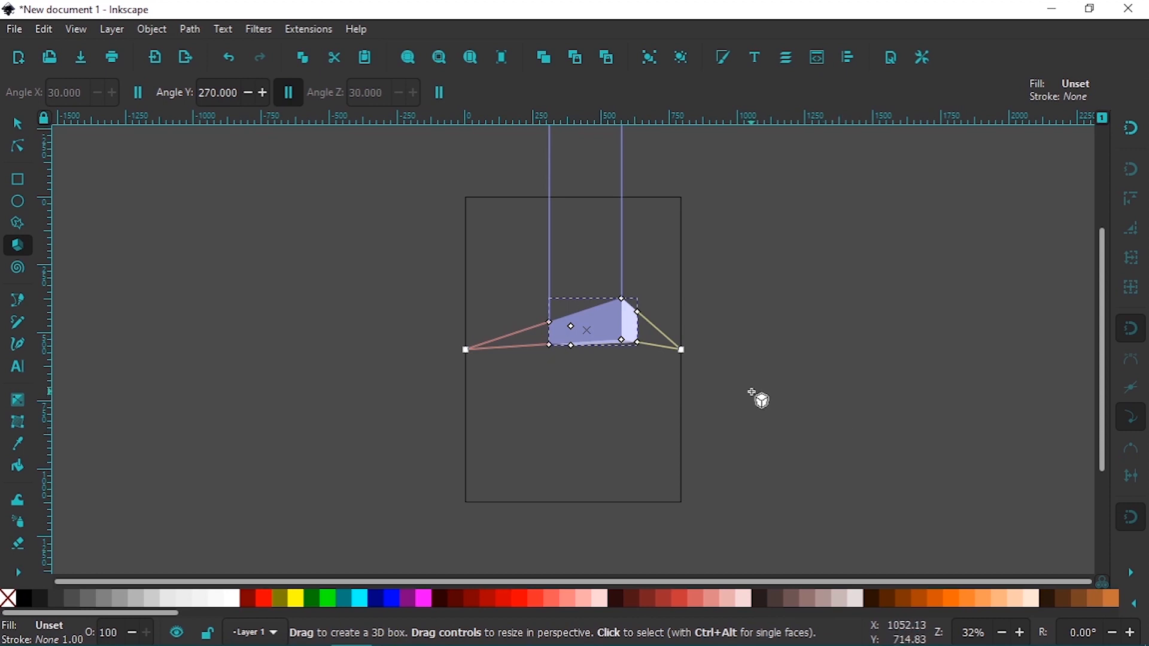
pyautogui.press('Delete')
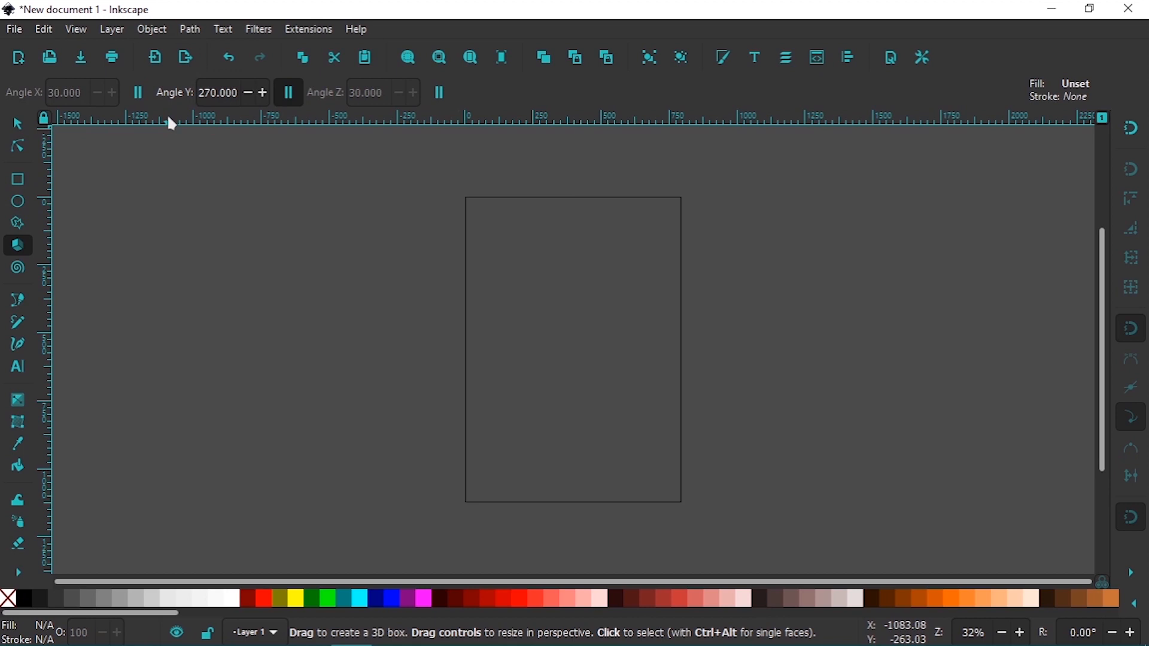
# Draw a 3.70-turn spiral centred on the upper half of the page and unroll its outer end to 4.69 turns
pyautogui.click(23, 270)
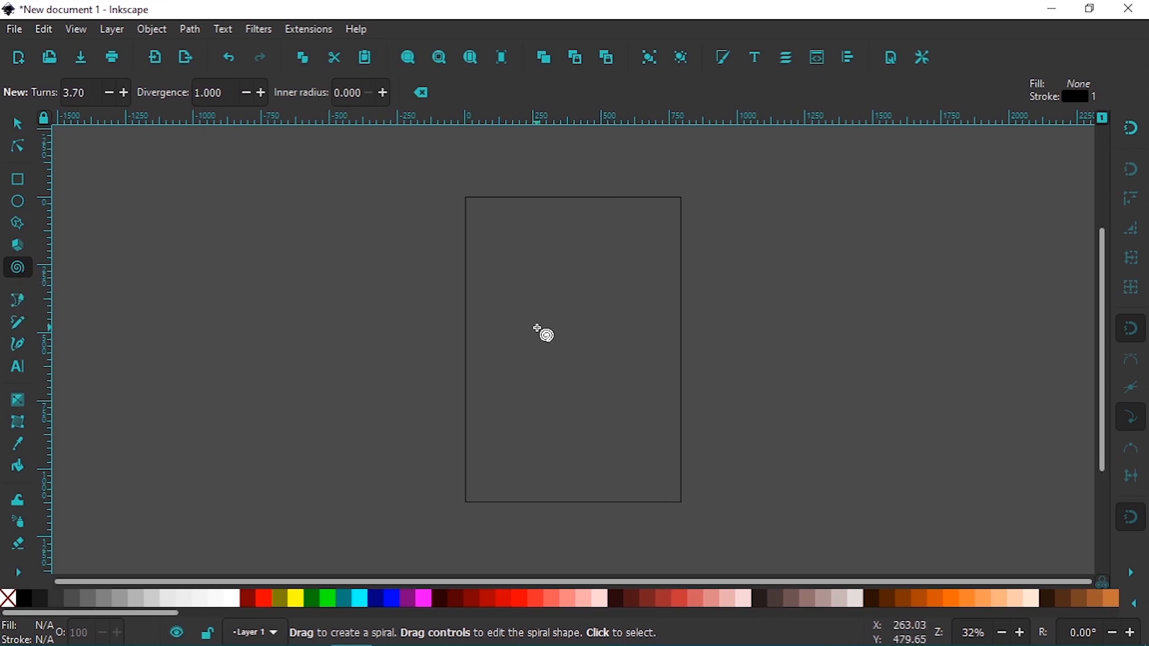
pyautogui.moveTo(556, 322); pyautogui.dragTo(695, 390)
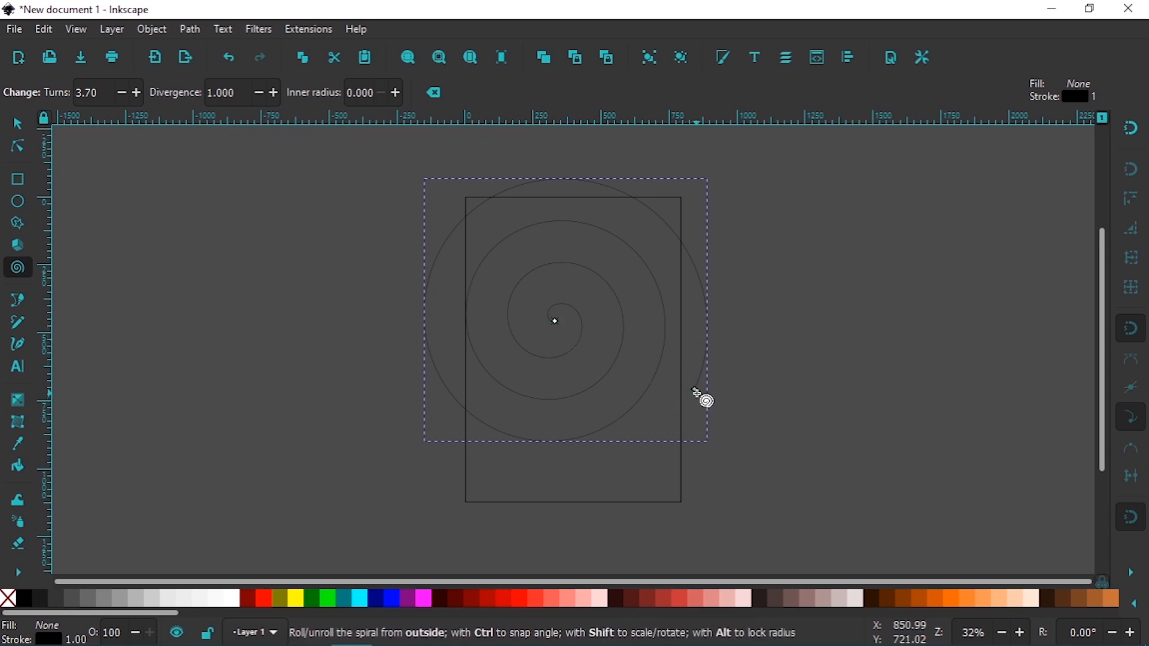
pyautogui.moveTo(696, 390)
pyautogui.mouseDown()
pyautogui.moveTo(698, 276)
pyautogui.moveTo(683, 256)
pyautogui.moveTo(580, 218)
pyautogui.moveTo(495, 298)
pyautogui.moveTo(637, 242)
pyautogui.moveTo(718, 391)
pyautogui.moveTo(499, 420)
pyautogui.moveTo(458, 242)
pyautogui.moveTo(710, 271)
pyautogui.moveTo(660, 395)
pyautogui.moveTo(688, 385)
pyautogui.mouseUp()
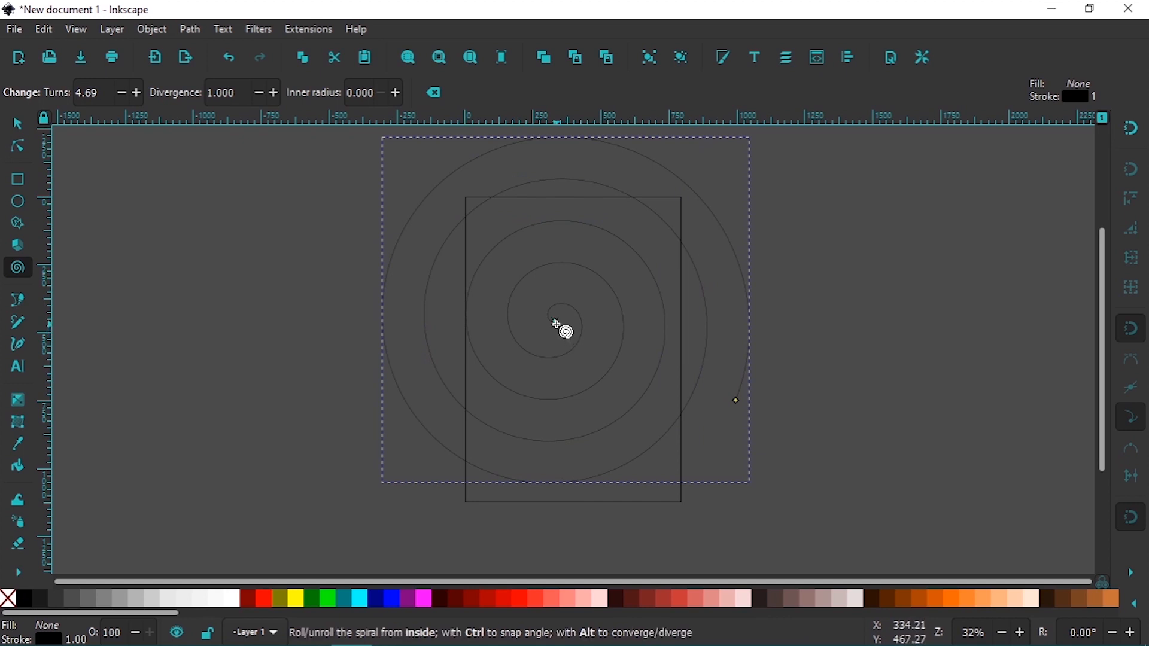
pyautogui.moveTo(555, 325)
pyautogui.mouseDown()
pyautogui.moveTo(538, 329)
pyautogui.moveTo(605, 282)
pyautogui.moveTo(584, 415)
pyautogui.moveTo(632, 281)
pyautogui.moveTo(523, 423)
pyautogui.moveTo(557, 282)
pyautogui.moveTo(623, 282)
pyautogui.moveTo(587, 429)
pyautogui.moveTo(623, 380)
pyautogui.moveTo(562, 335)
pyautogui.moveTo(539, 387)
pyautogui.moveTo(557, 340)
pyautogui.mouseUp()
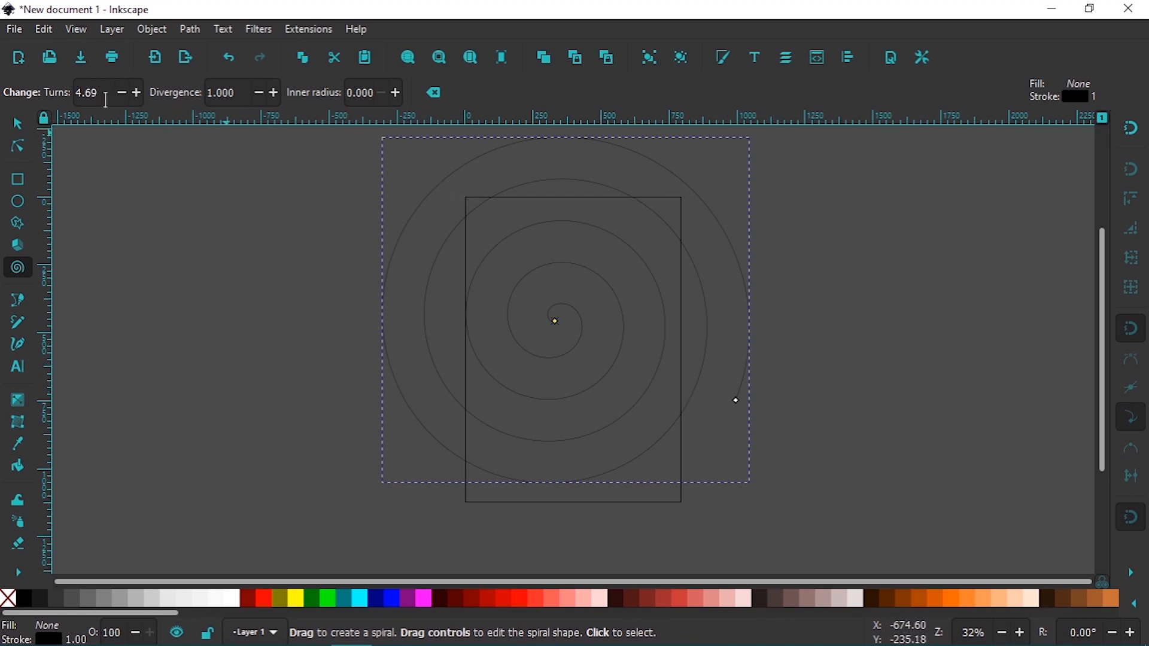
# Set the spiral's turns to 14.29 and its divergence to 2.830
pyautogui.click(137, 93)
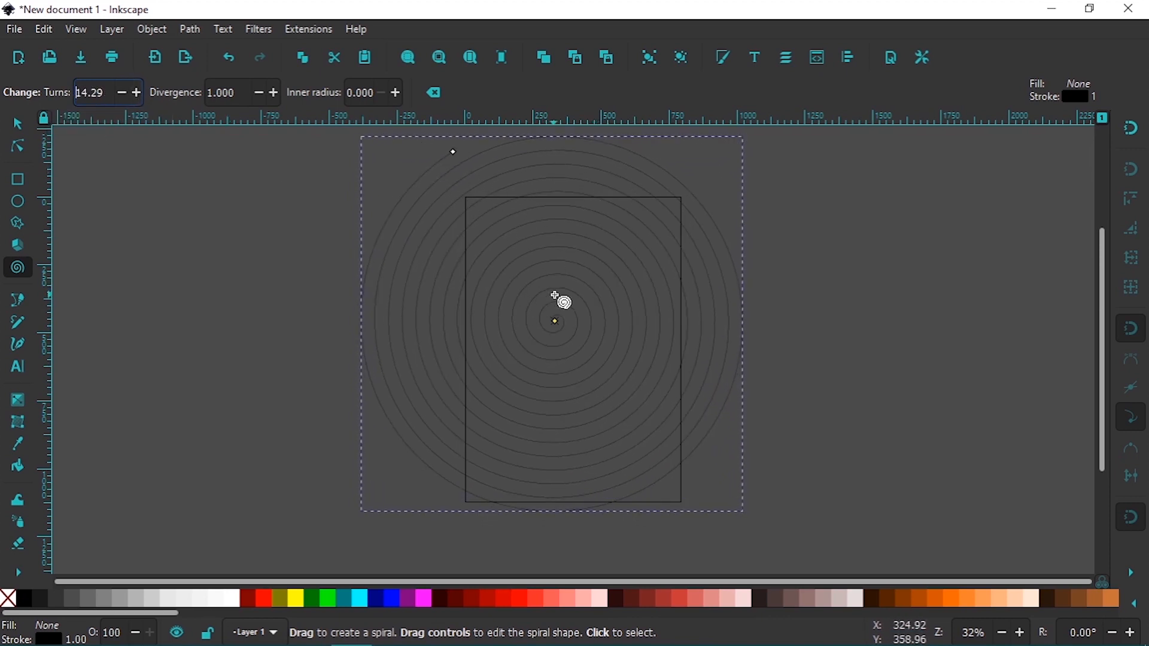
pyautogui.click(275, 94)
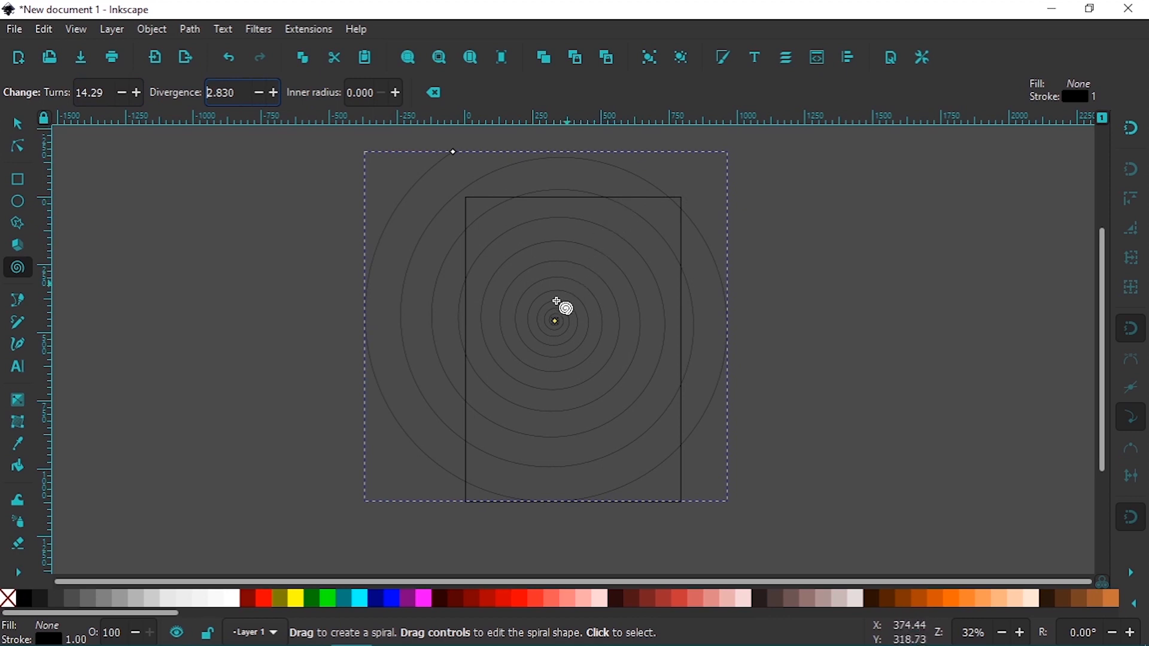
# Try different inner radius values on the spiral, including 0.000, 0.040 and 0.999
pyautogui.click(396, 92)
pyautogui.click(394, 93)
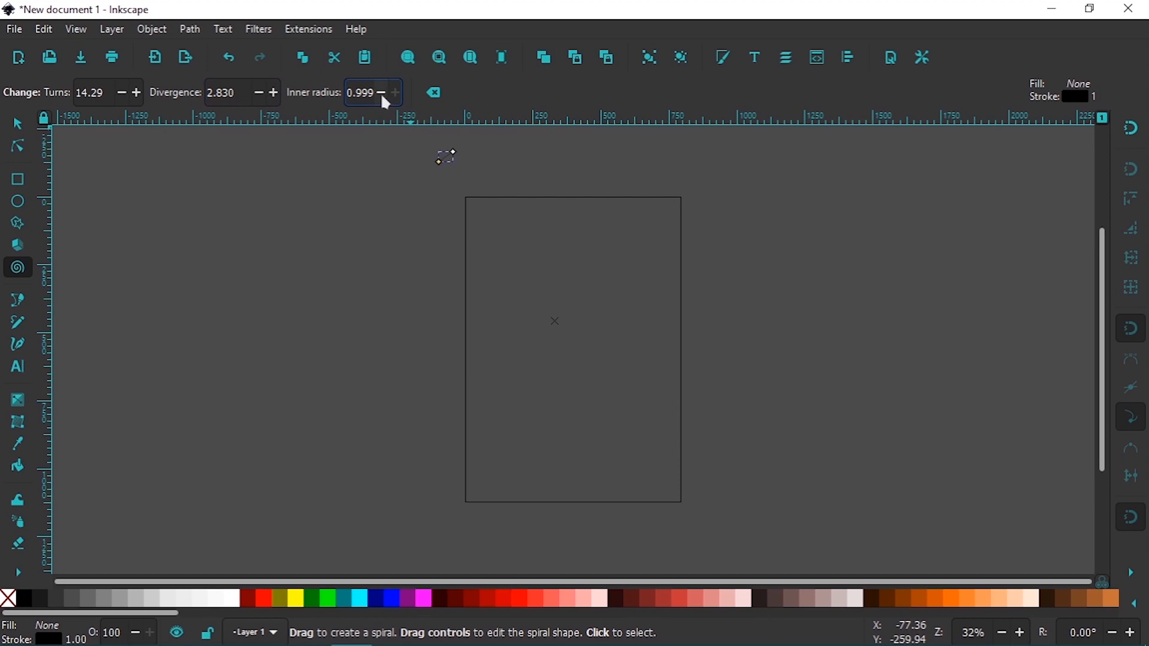
pyautogui.rightClick(381, 94)
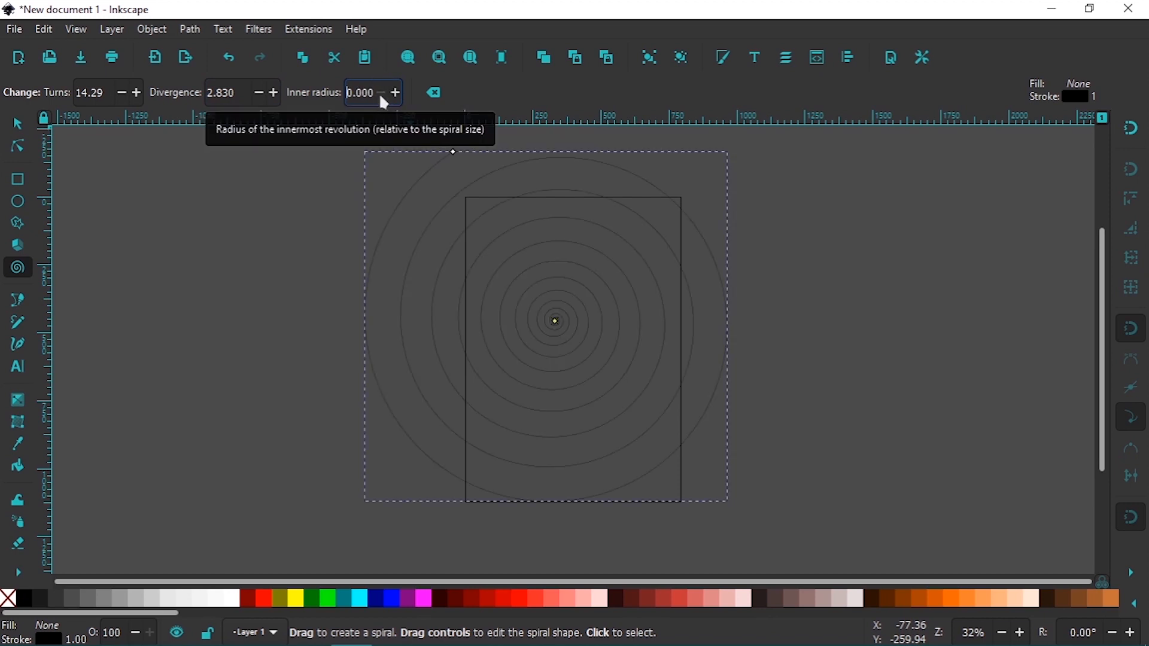
pyautogui.click(396, 93)
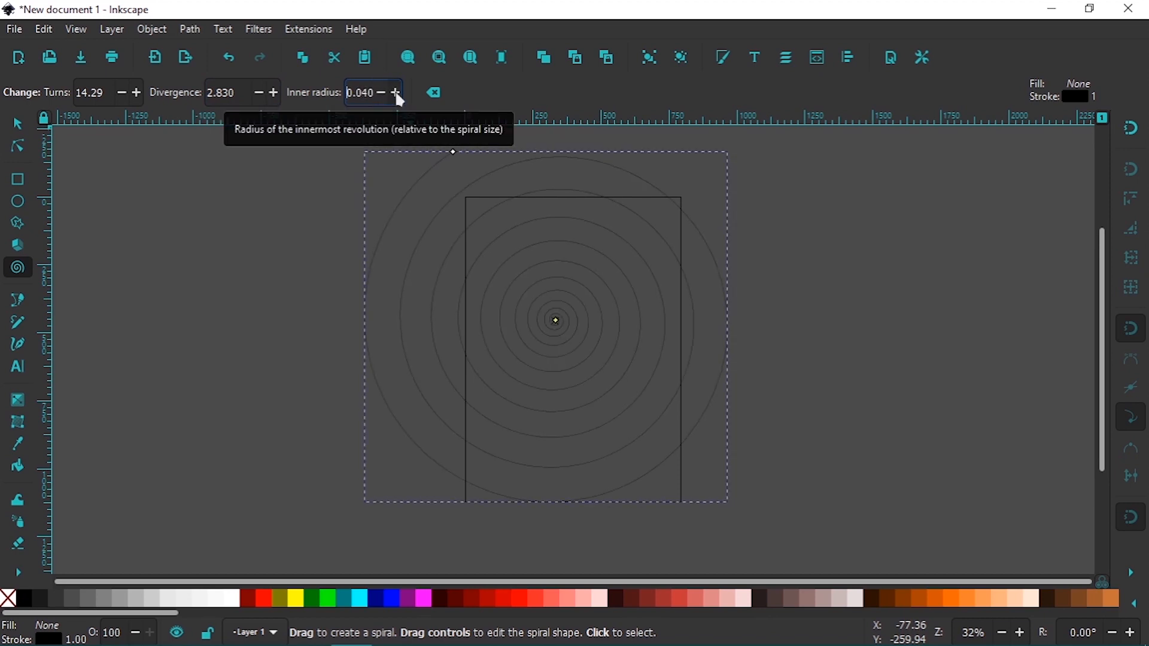
pyautogui.rightClick(395, 93)
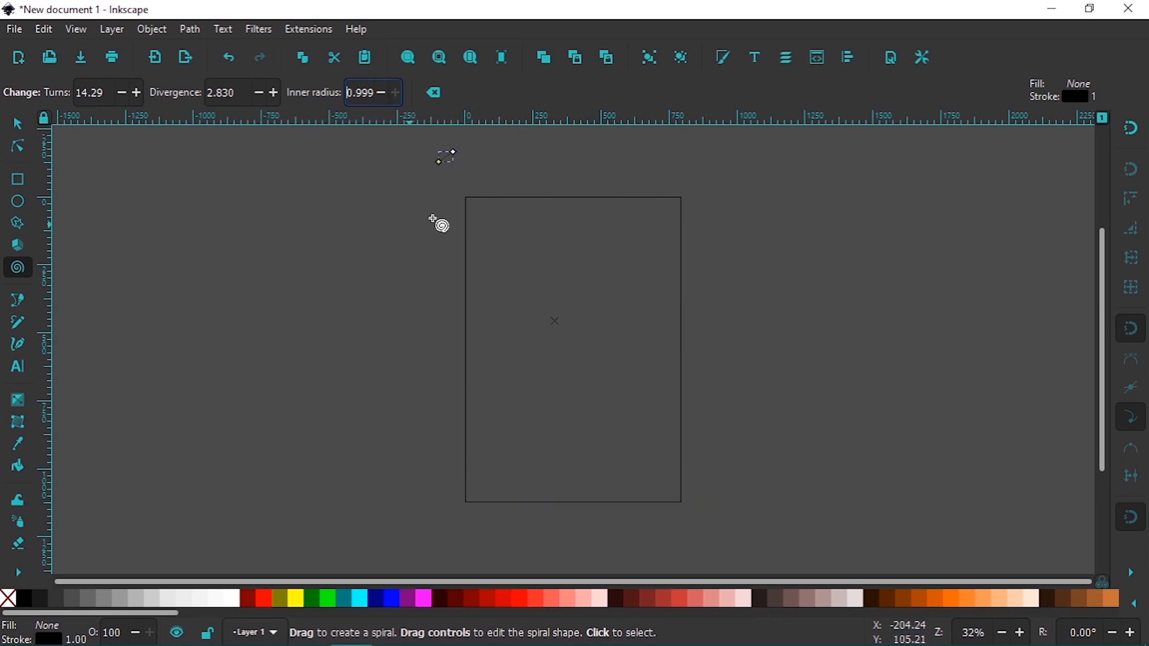
# Set the spiral's inner radius back to 0.000 and delete the spiral
pyautogui.click(382, 102)
pyautogui.click(382, 102)
pyautogui.click(381, 102)
pyautogui.click(382, 103)
pyautogui.click(382, 103)
pyautogui.click(382, 103)
pyautogui.click(382, 103)
pyautogui.click(382, 103)
pyautogui.click(382, 103)
pyautogui.click(382, 103)
pyautogui.click(382, 102)
pyautogui.rightClick(382, 102)
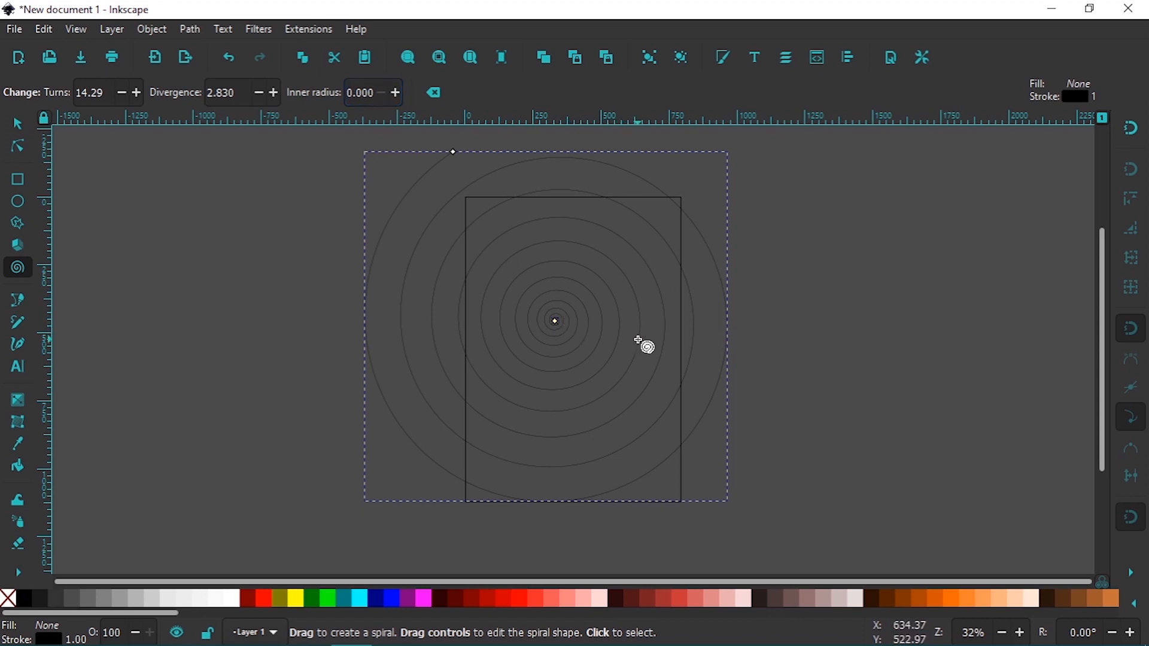
pyautogui.press('Delete')
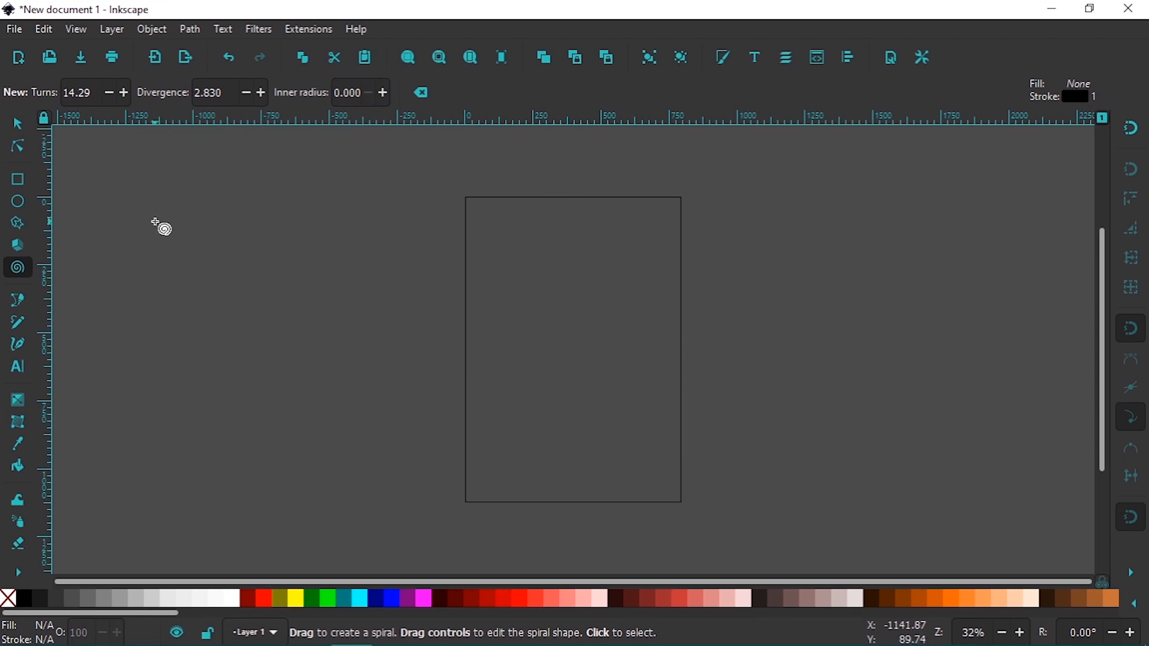
# Draw a yellow rectangle about 866 × 480 px across the page's upper-left corner, make its corners sharp, and deselect it
pyautogui.click(23, 182)
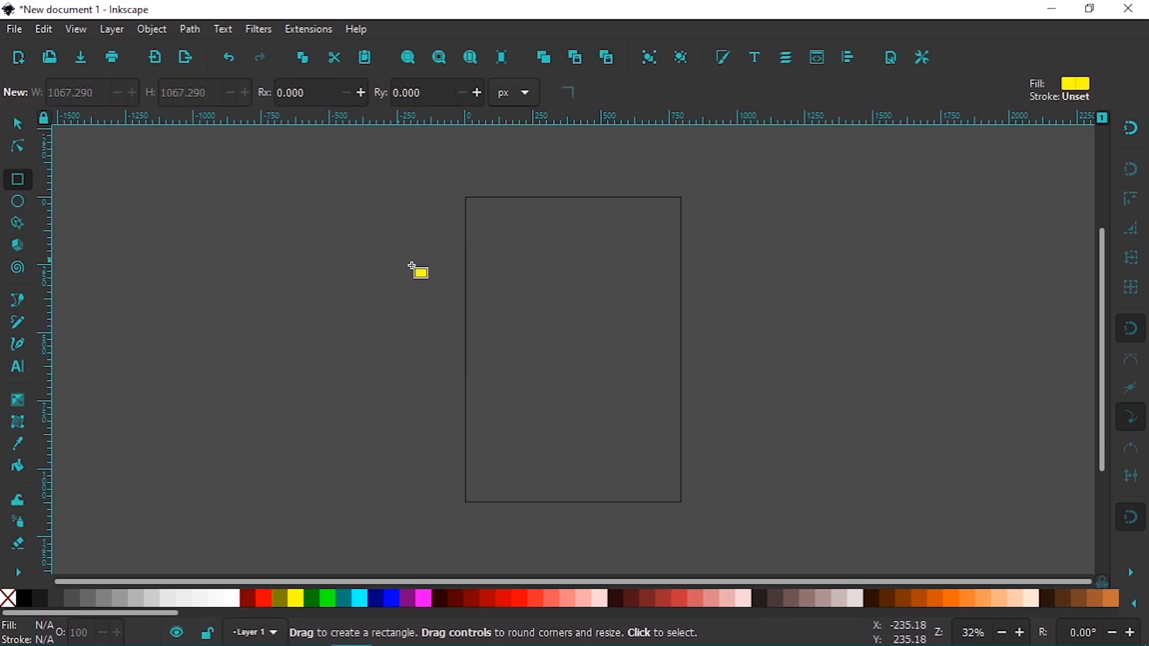
pyautogui.moveTo(263, 208)
pyautogui.mouseDown()
pyautogui.moveTo(379, 297)
pyautogui.moveTo(483, 324)
pyautogui.mouseUp()
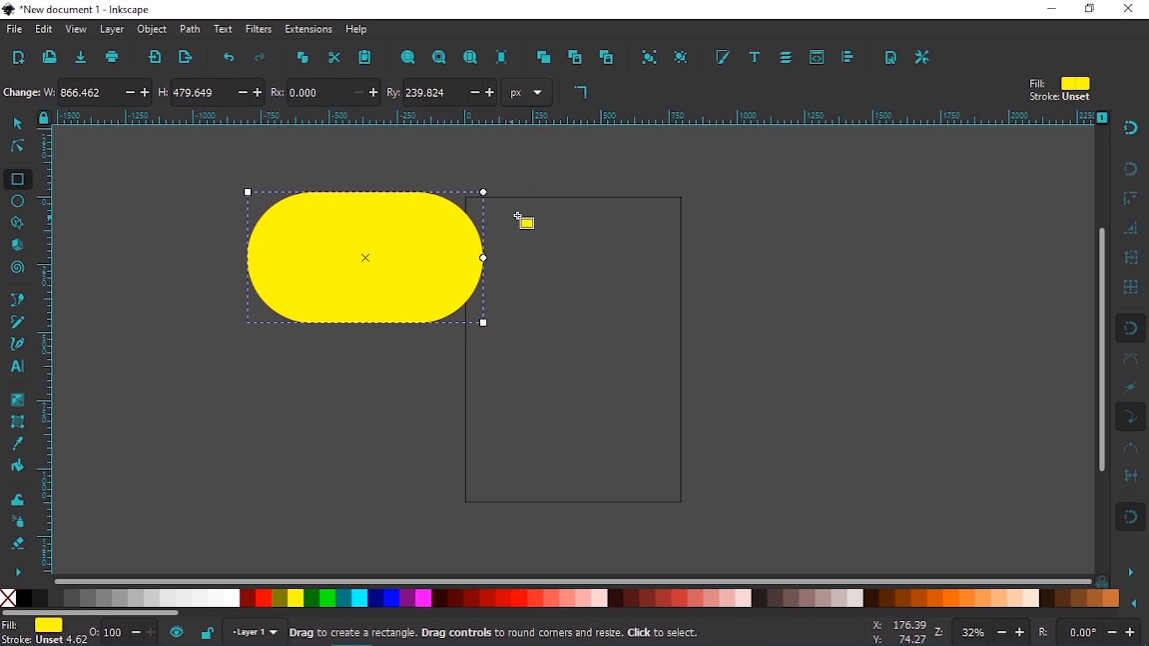
pyautogui.click(589, 94)
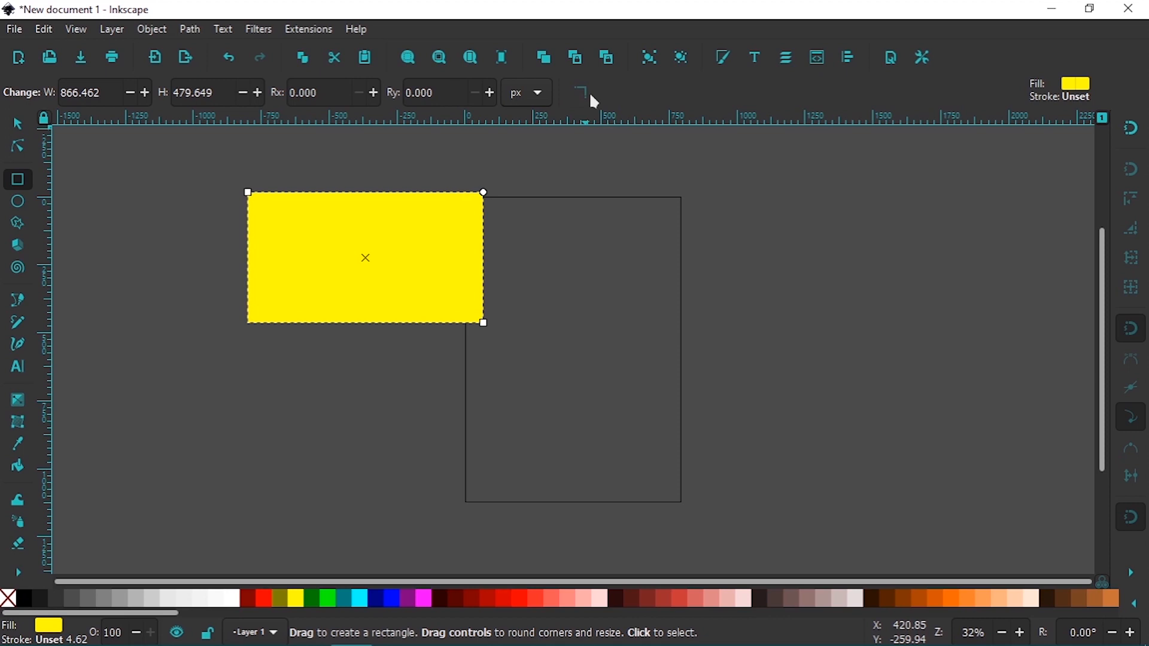
pyautogui.press('Escape')
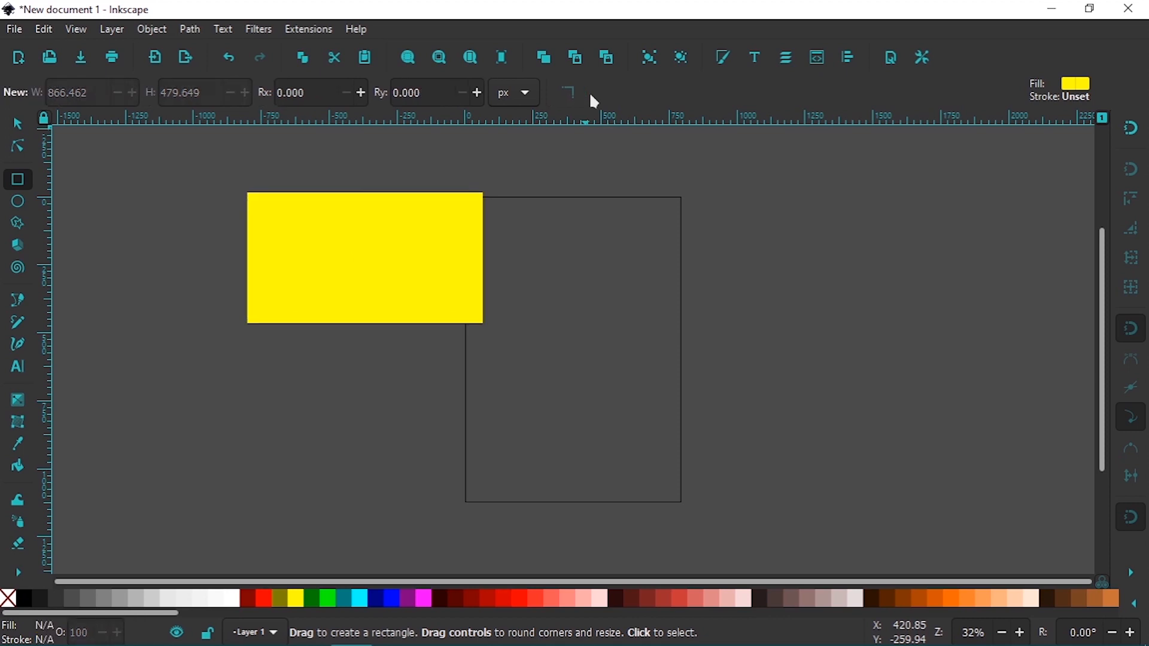
# Draw an ellipse with radii of about 232 × 243 px to the right of the page and fill it with Fuchsia
pyautogui.click(21, 203)
pyautogui.moveTo(692, 225); pyautogui.dragTo(821, 359)
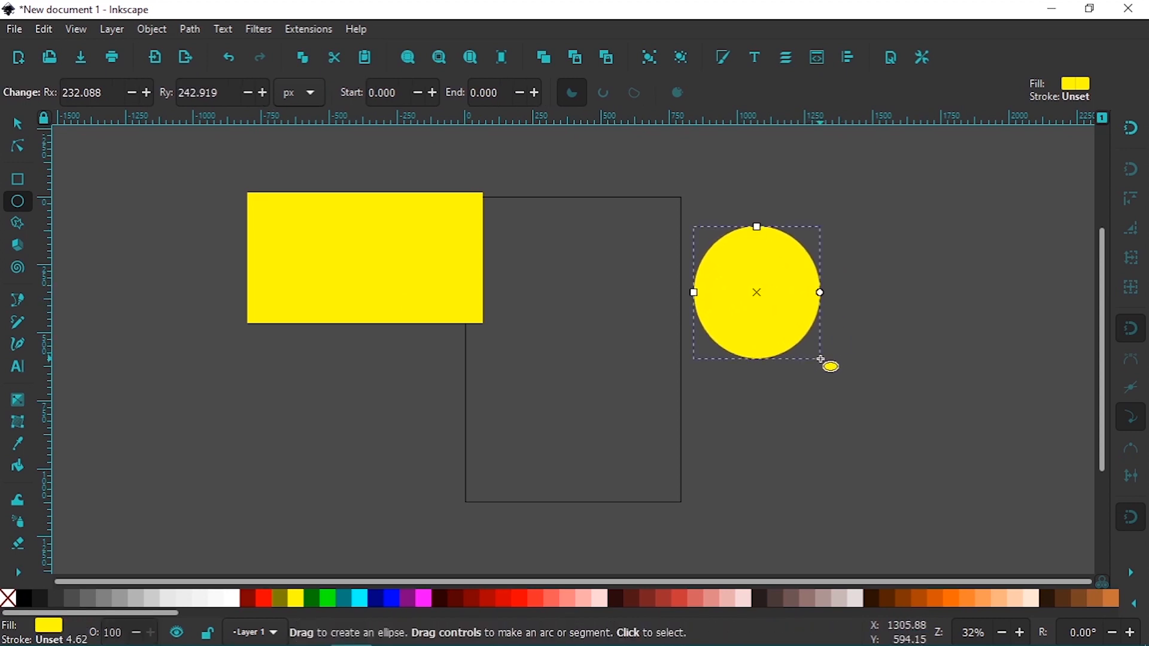
pyautogui.click(427, 601)
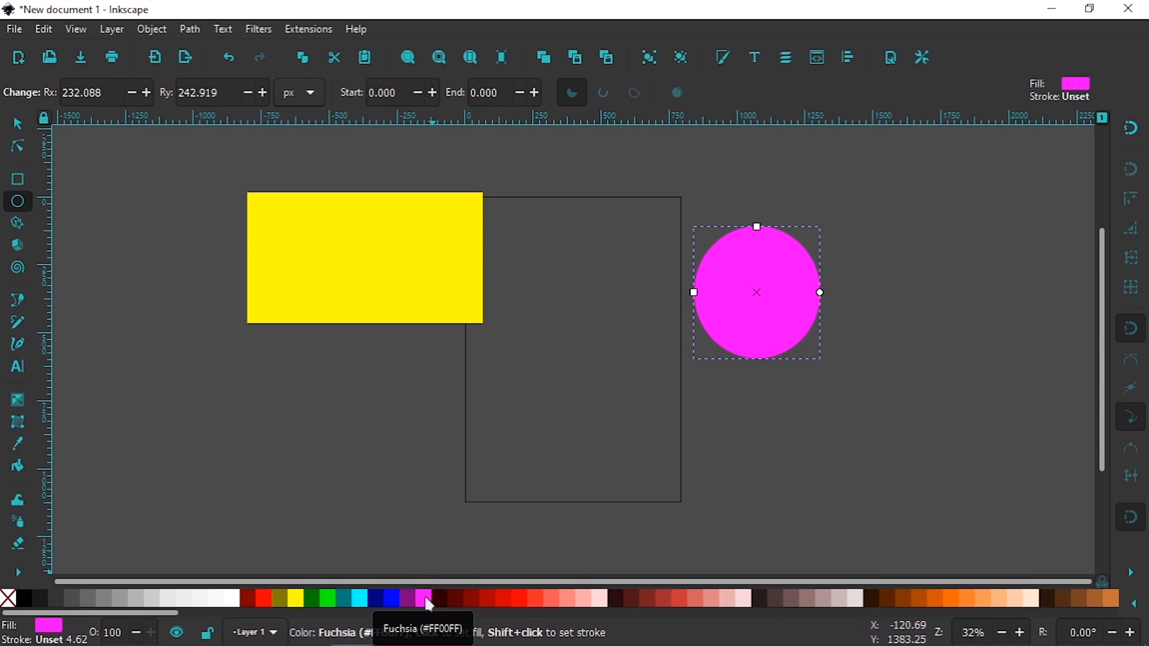
# Draw a five-cornered regular polygon with default rounding and randomization on the page and fill it with Aqua
pyautogui.click(19, 226)
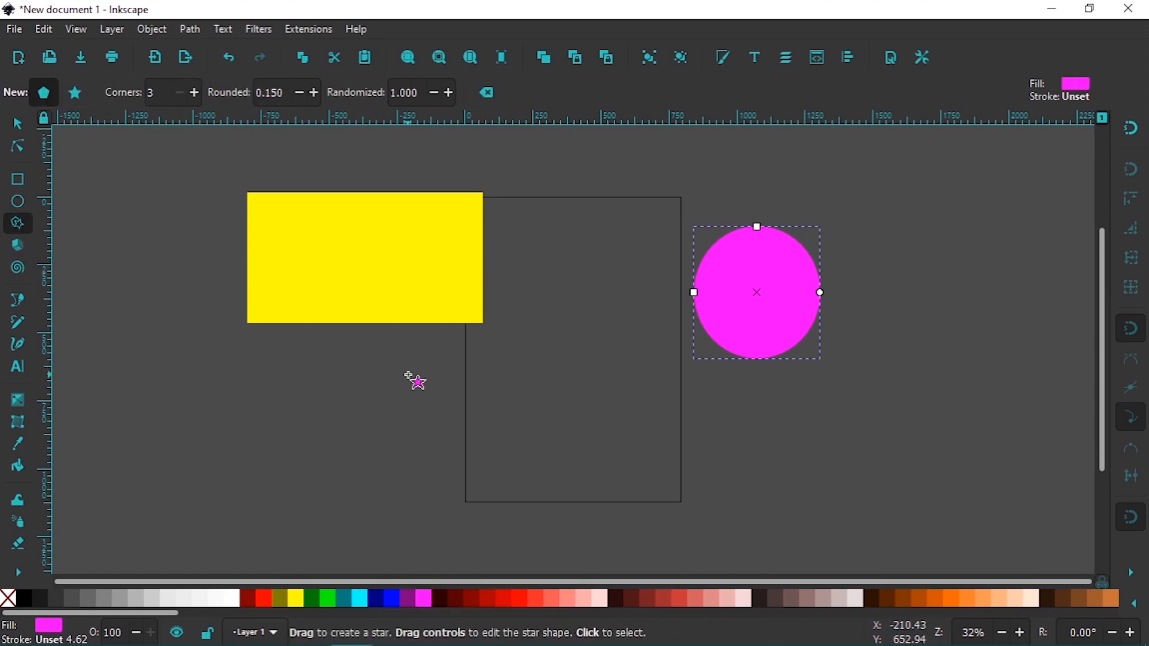
pyautogui.moveTo(561, 384); pyautogui.dragTo(598, 423)
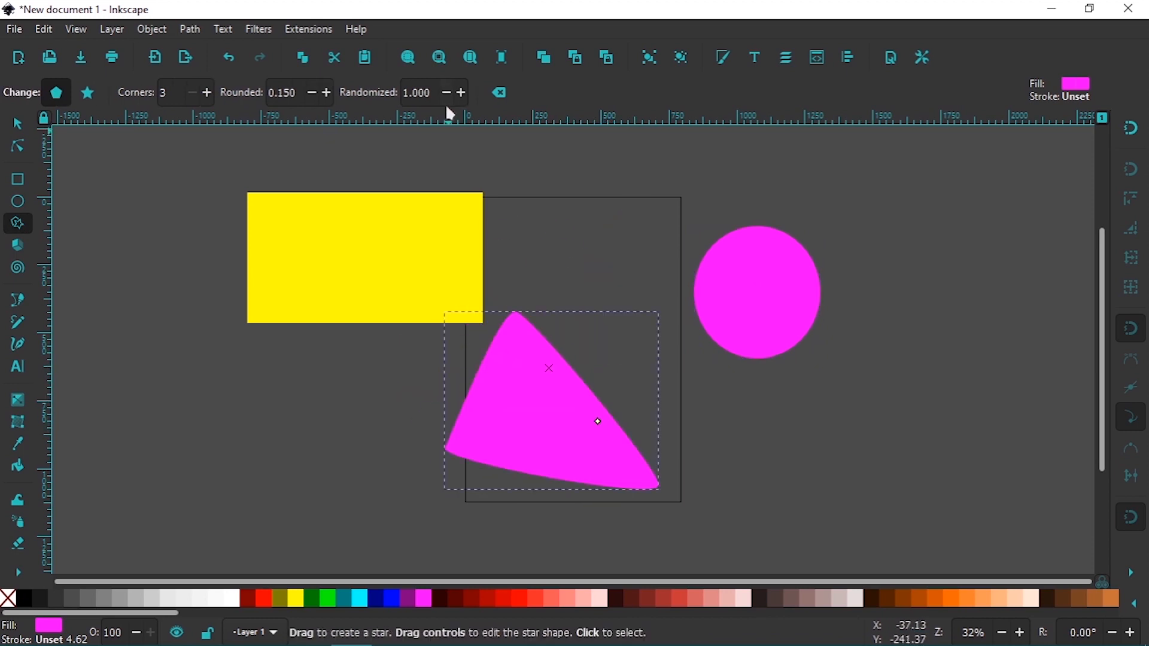
pyautogui.click(502, 91)
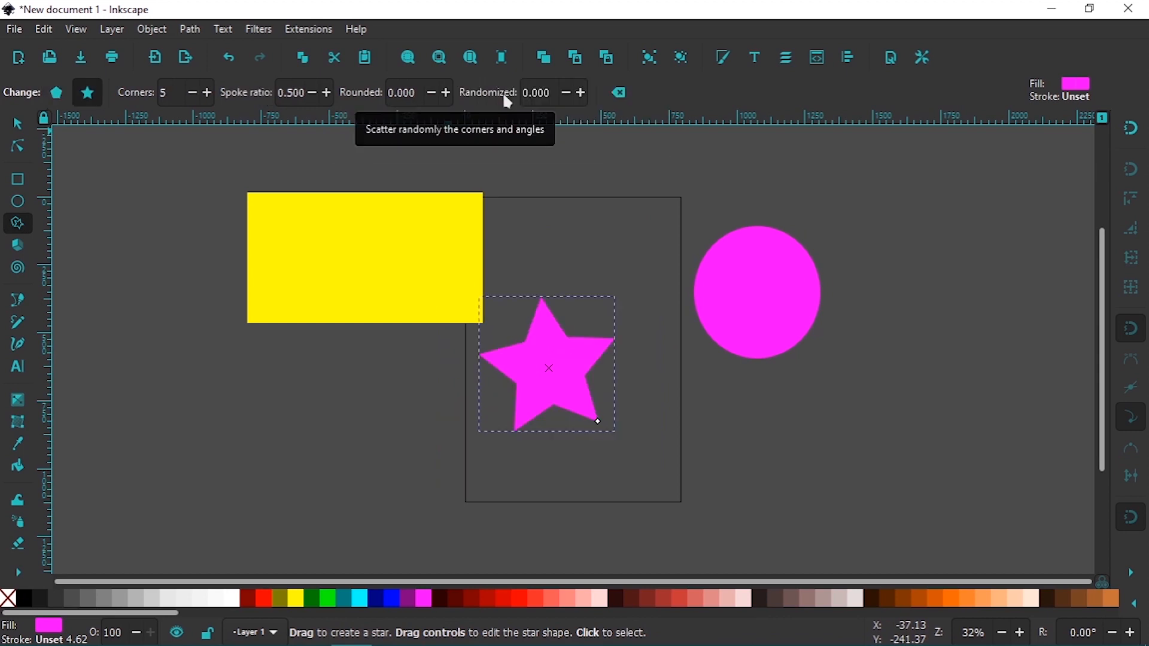
pyautogui.click(58, 93)
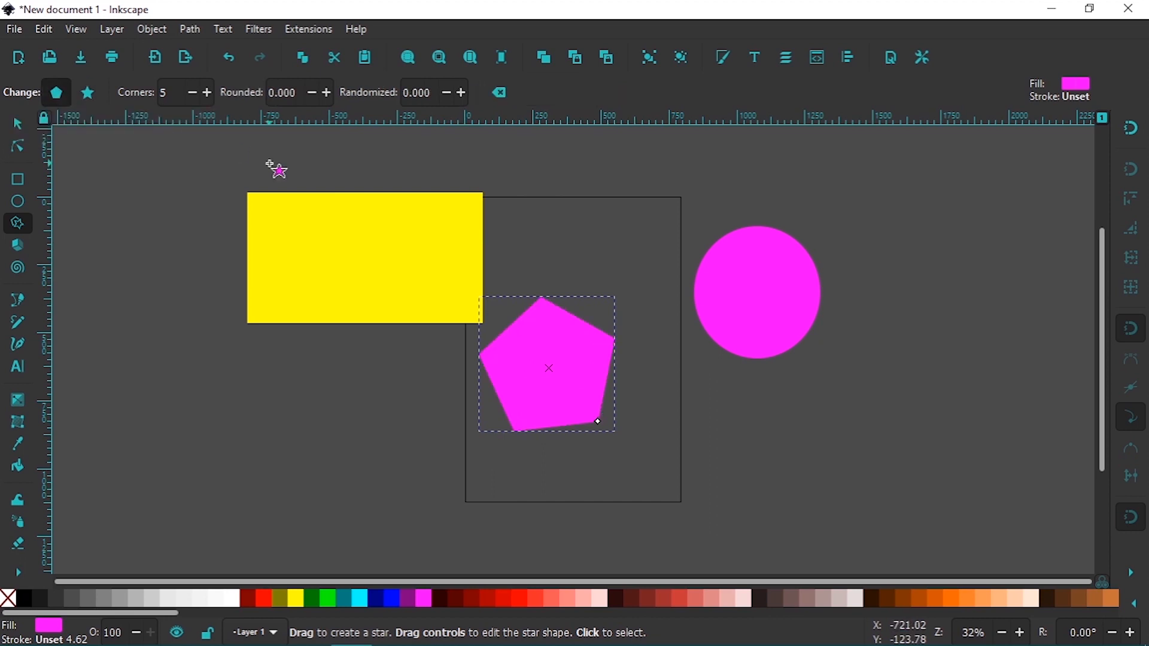
pyautogui.click(368, 599)
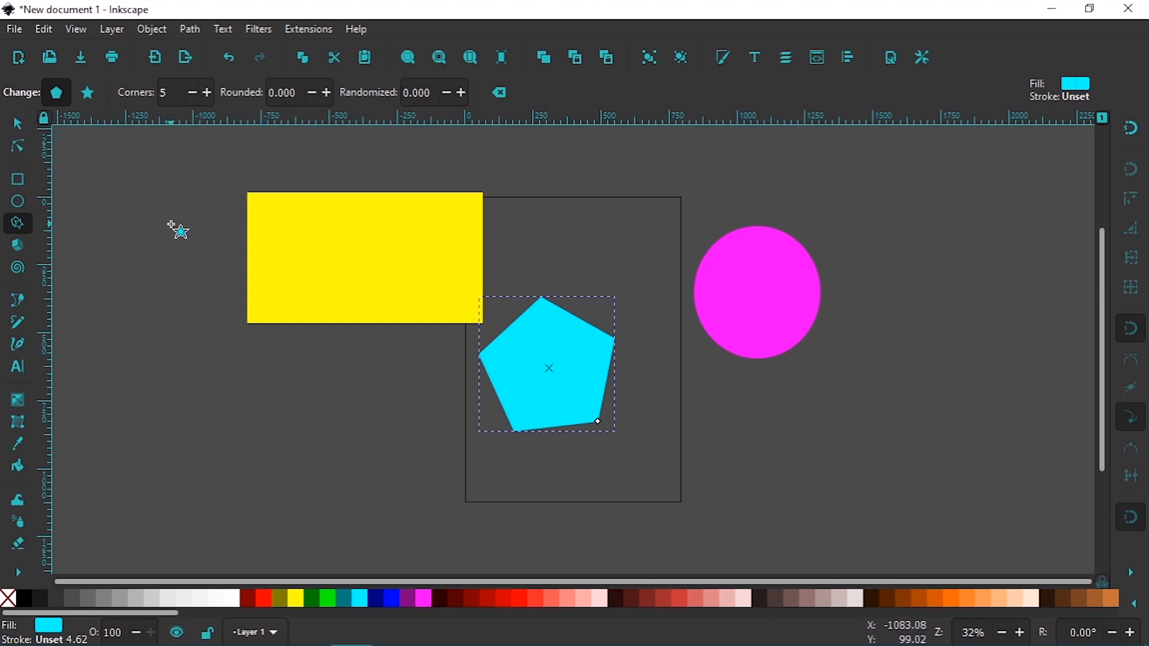
# Switch to the Selector tool, deselect the polygon, and select the yellow rectangle
pyautogui.press('s')
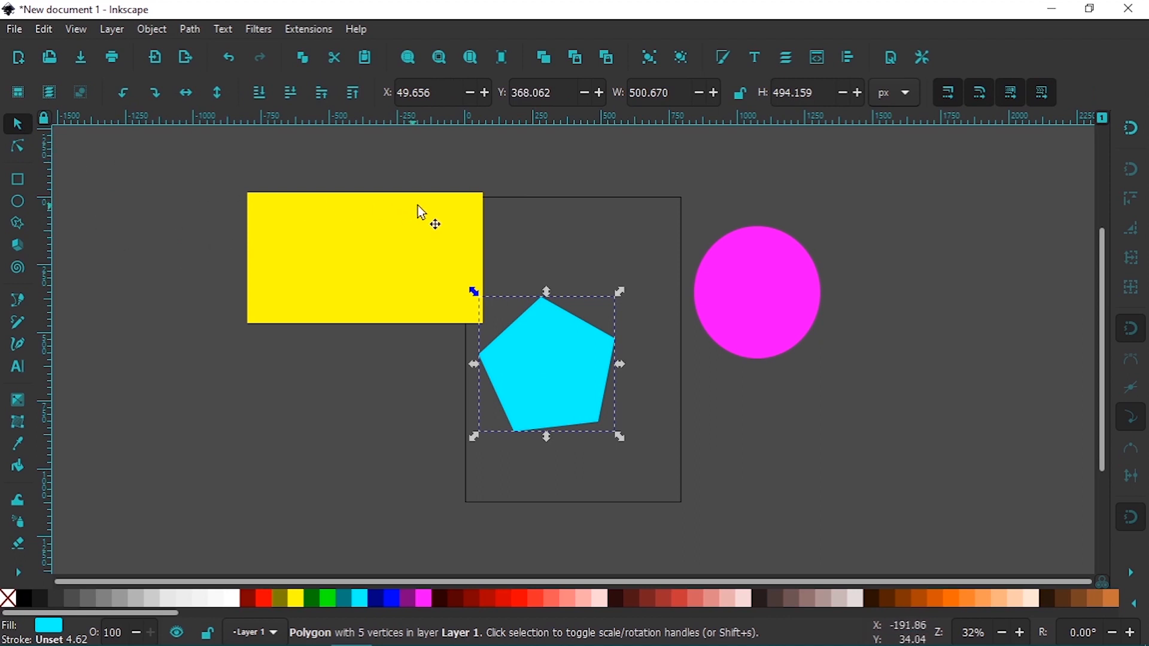
pyautogui.click(604, 263)
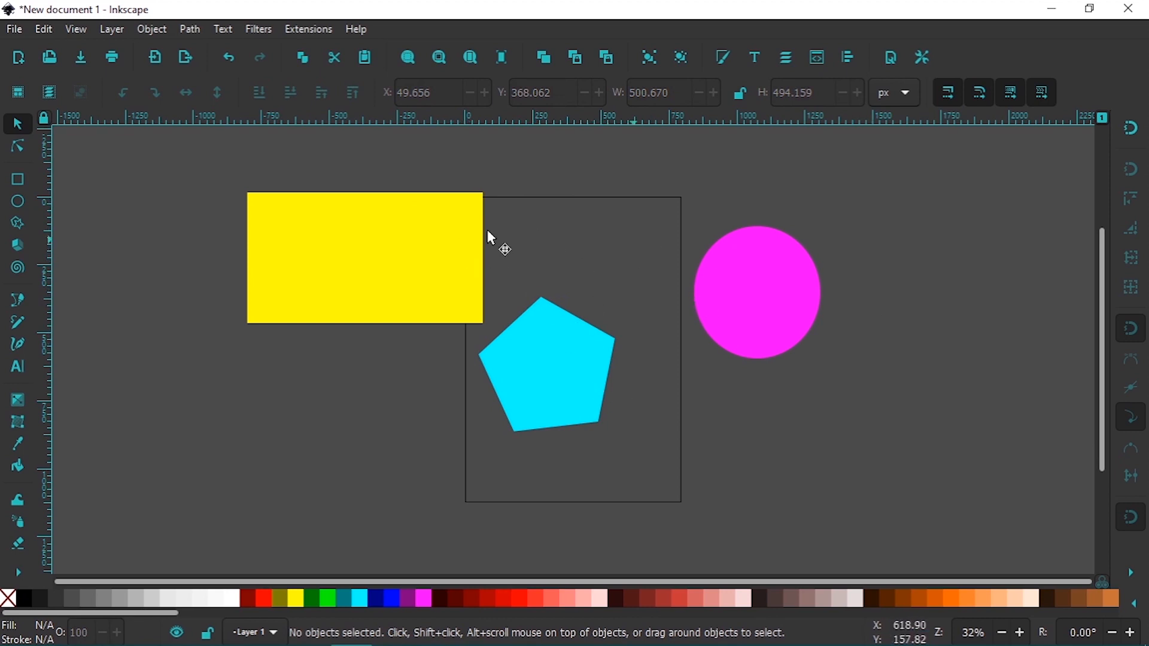
pyautogui.click(453, 245)
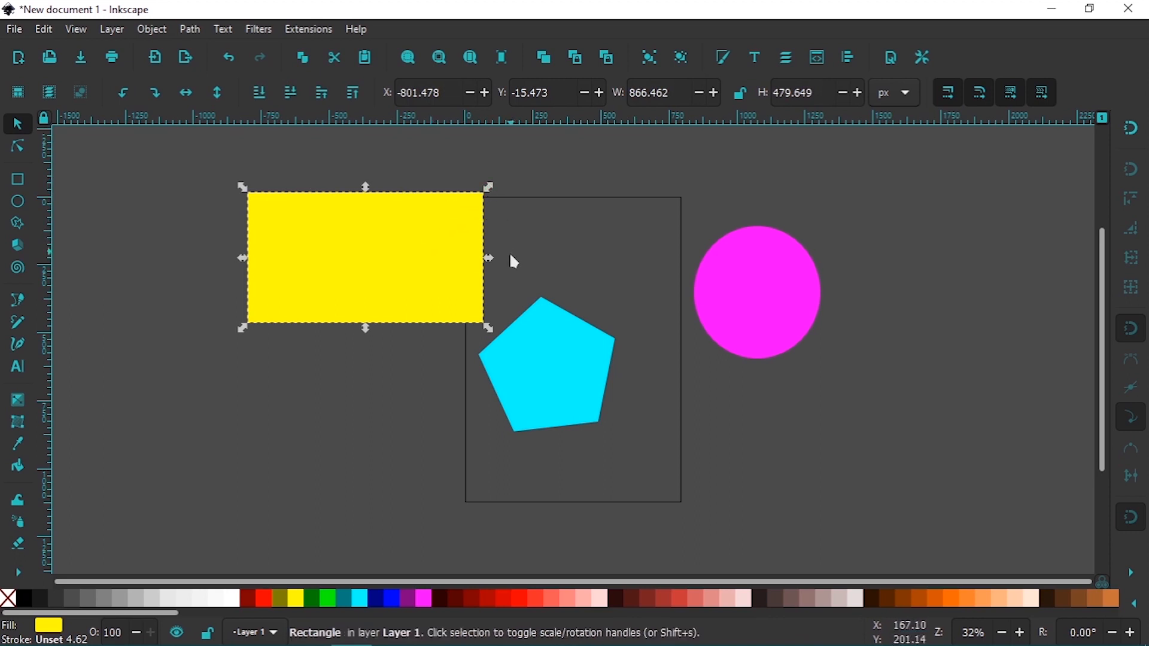
# Resize the yellow rectangle to about 1080 × 603 px by extending its right, lower and upper-left extents
pyautogui.moveTo(488, 259)
pyautogui.mouseDown()
pyautogui.moveTo(547, 263)
pyautogui.moveTo(487, 259)
pyautogui.moveTo(502, 262)
pyautogui.mouseUp()
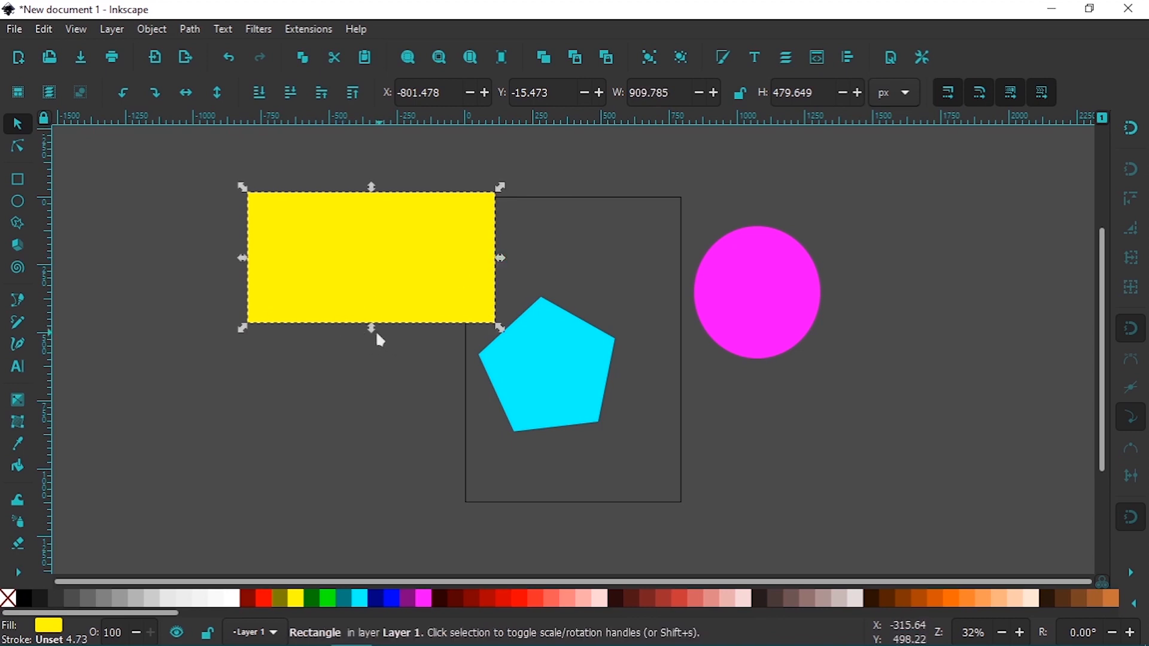
pyautogui.moveTo(372, 328)
pyautogui.mouseDown()
pyautogui.moveTo(379, 366)
pyautogui.moveTo(368, 339)
pyautogui.mouseUp()
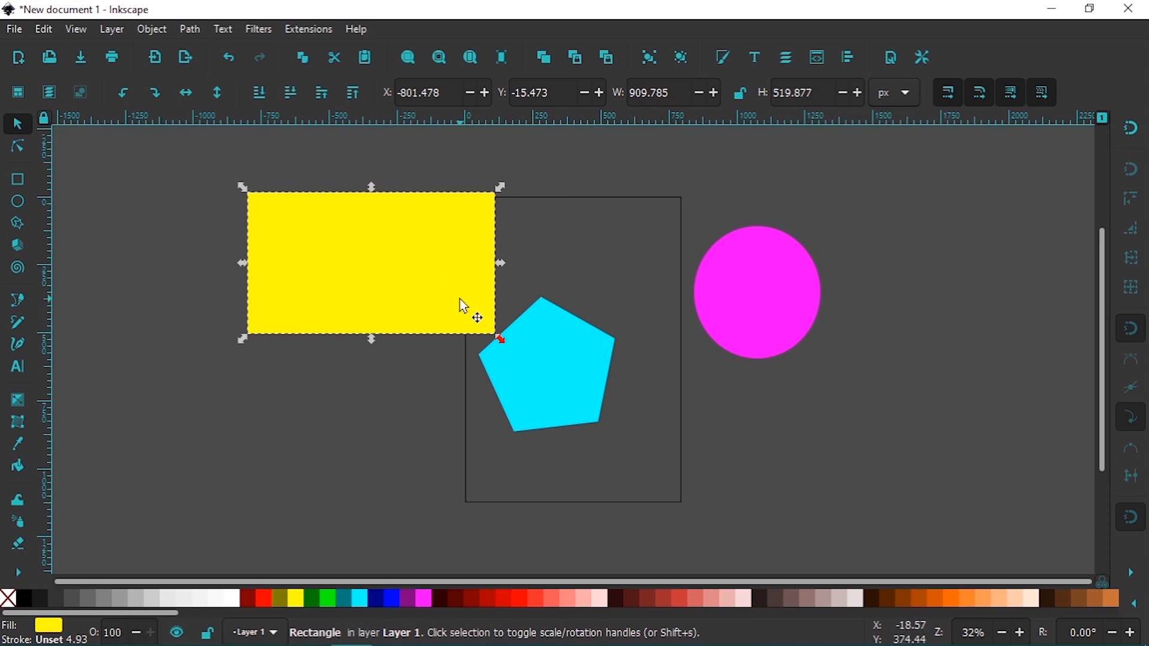
pyautogui.moveTo(248, 193); pyautogui.dragTo(201, 170)
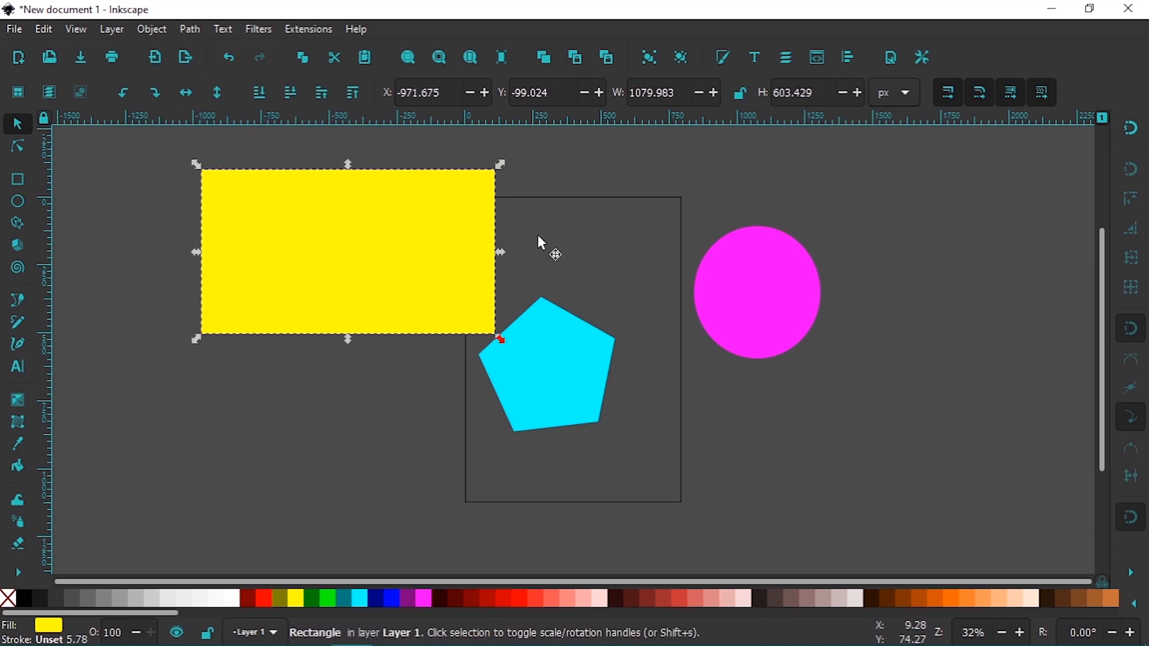
# Select the fuchsia ellipse, display its shape handles with the Ellipse tool, and stretch it to about 975 px wide with the Selector
pyautogui.click(718, 275)
pyautogui.press('e')
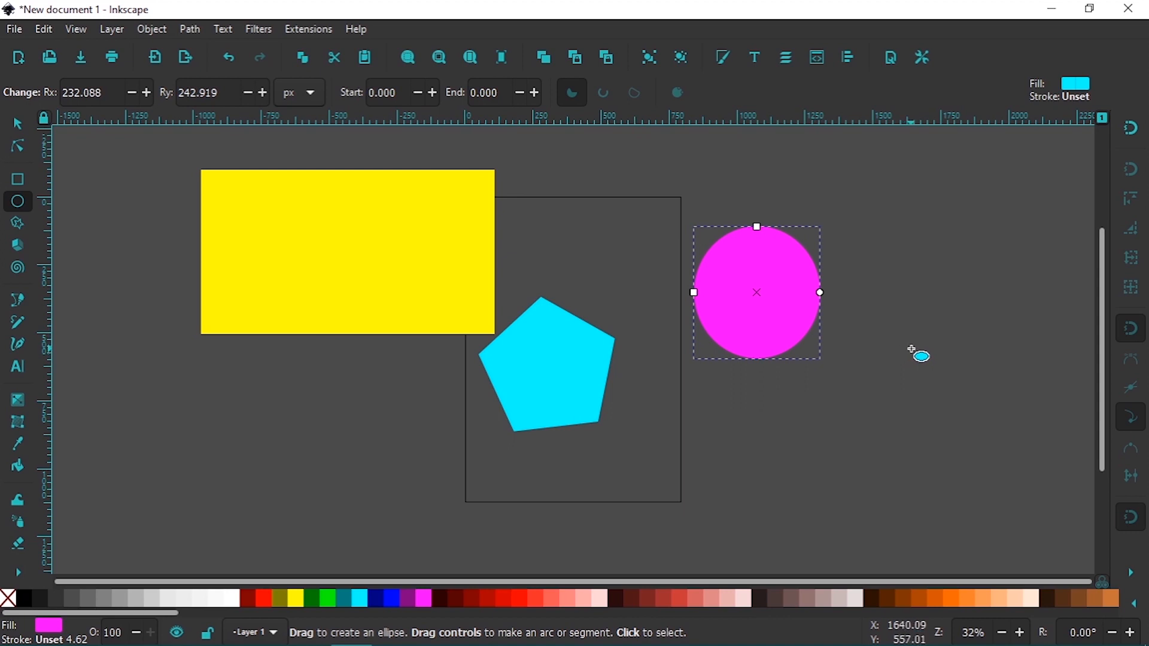
pyautogui.press('s')
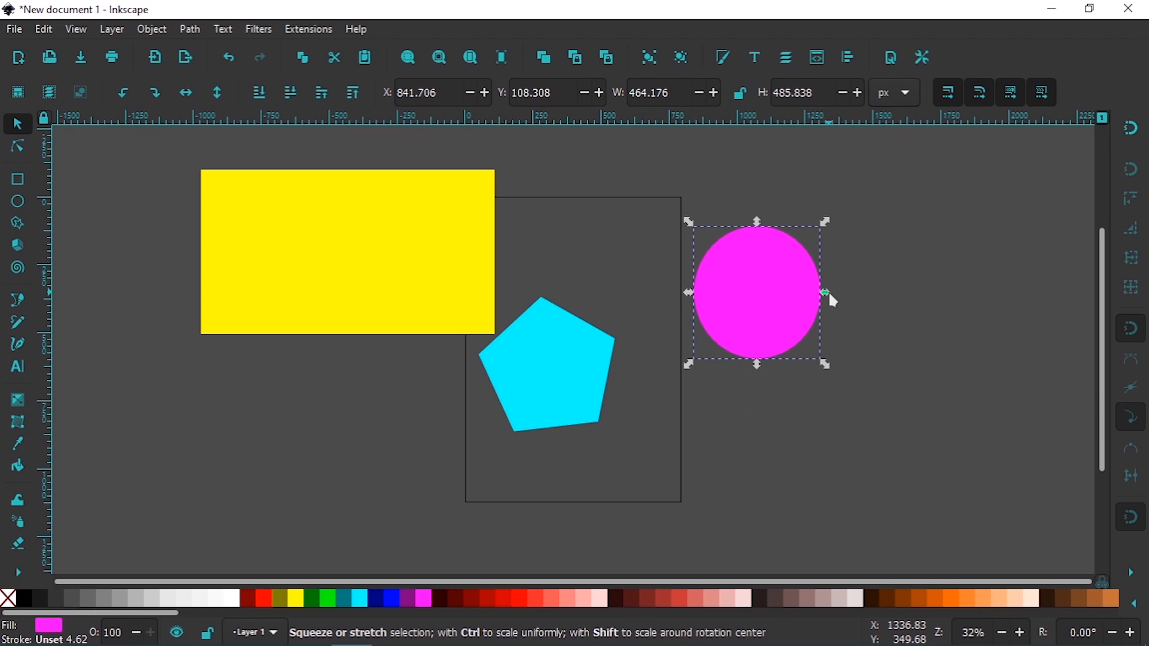
pyautogui.moveTo(829, 295); pyautogui.dragTo(967, 315)
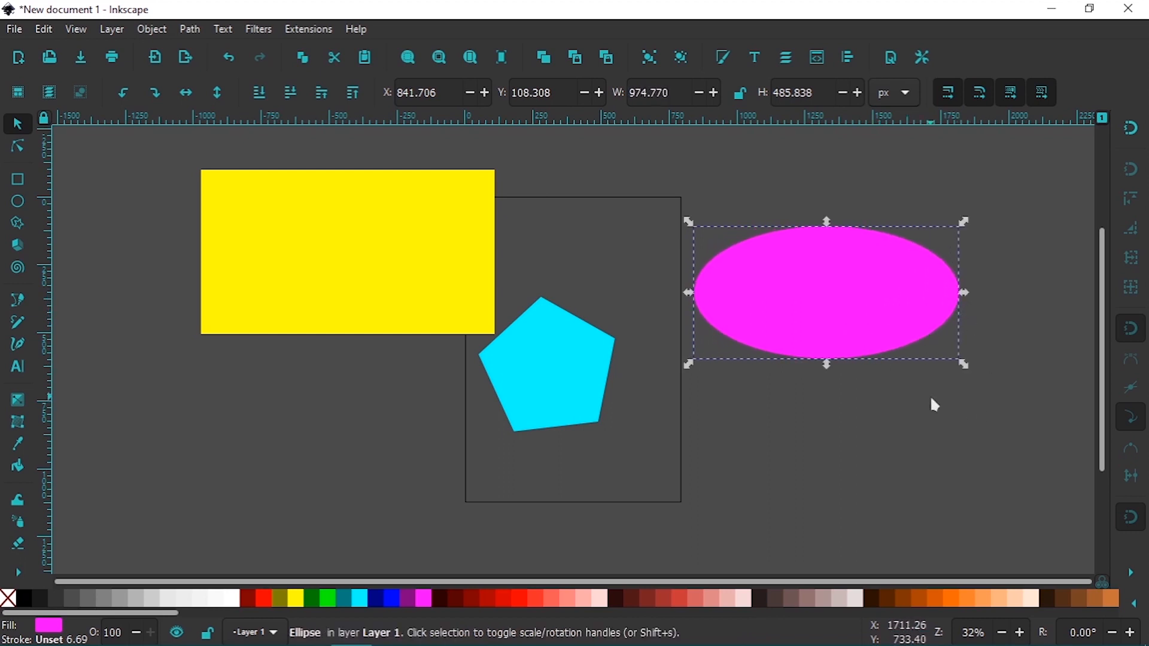
# Increase the ellipse's vertical radius to about 395 px with the Ellipse tool and move it with the Selector to about X 1030, Y 12 px
pyautogui.press('e')
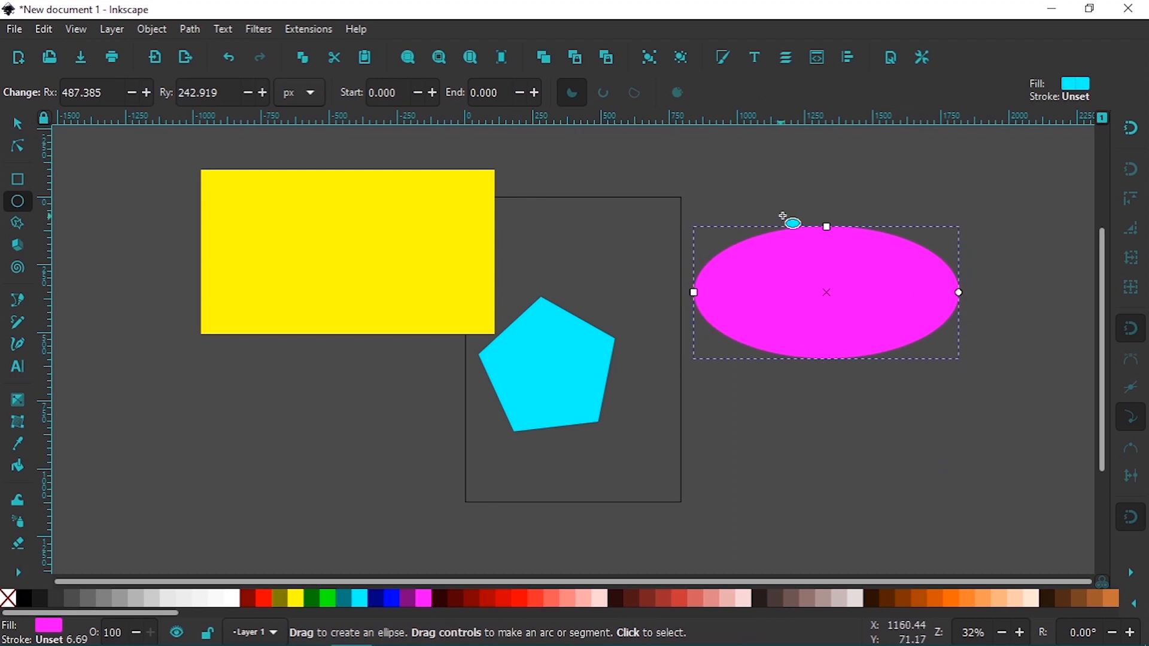
pyautogui.moveTo(826, 225); pyautogui.dragTo(815, 184)
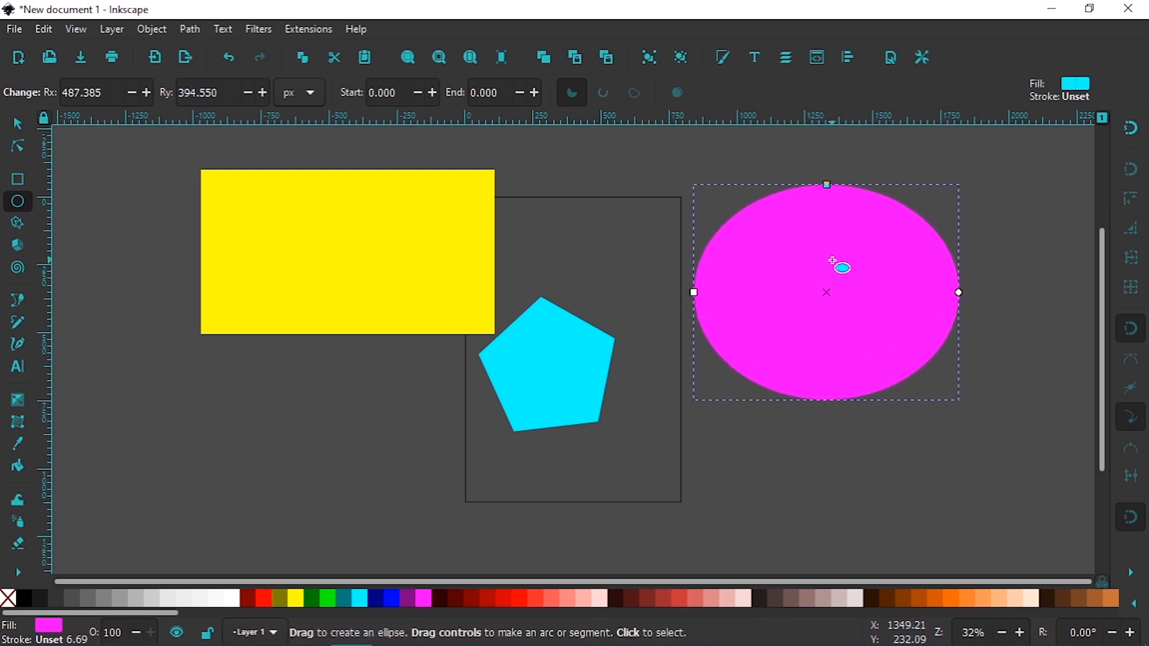
pyautogui.press('s')
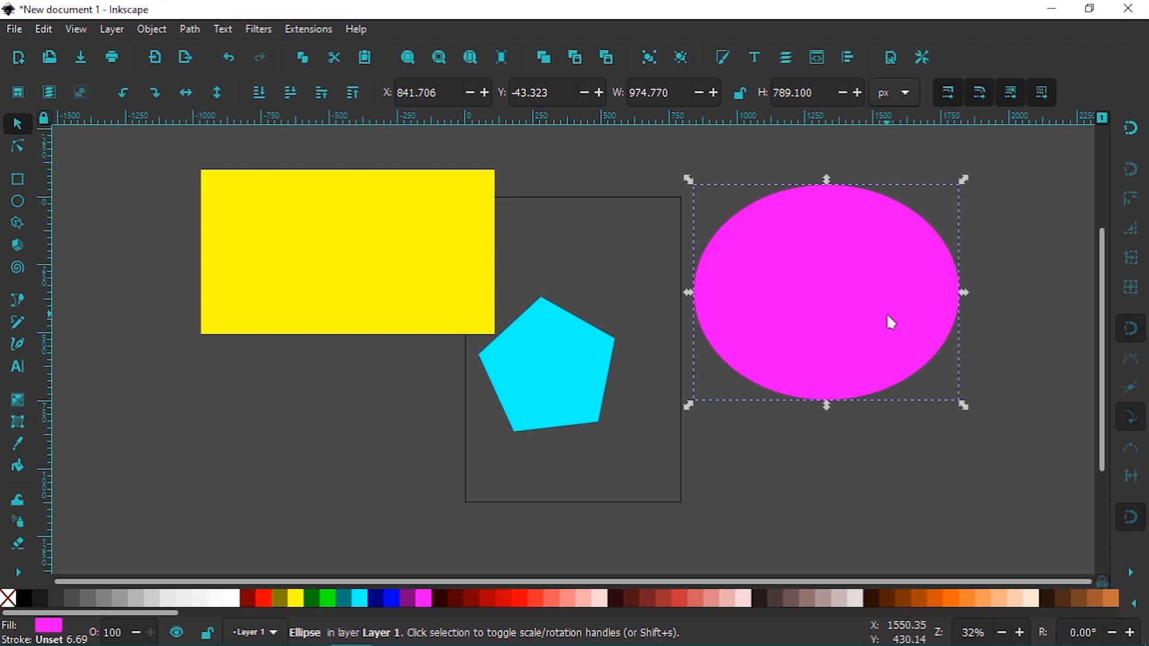
pyautogui.moveTo(889, 322); pyautogui.dragTo(923, 341)
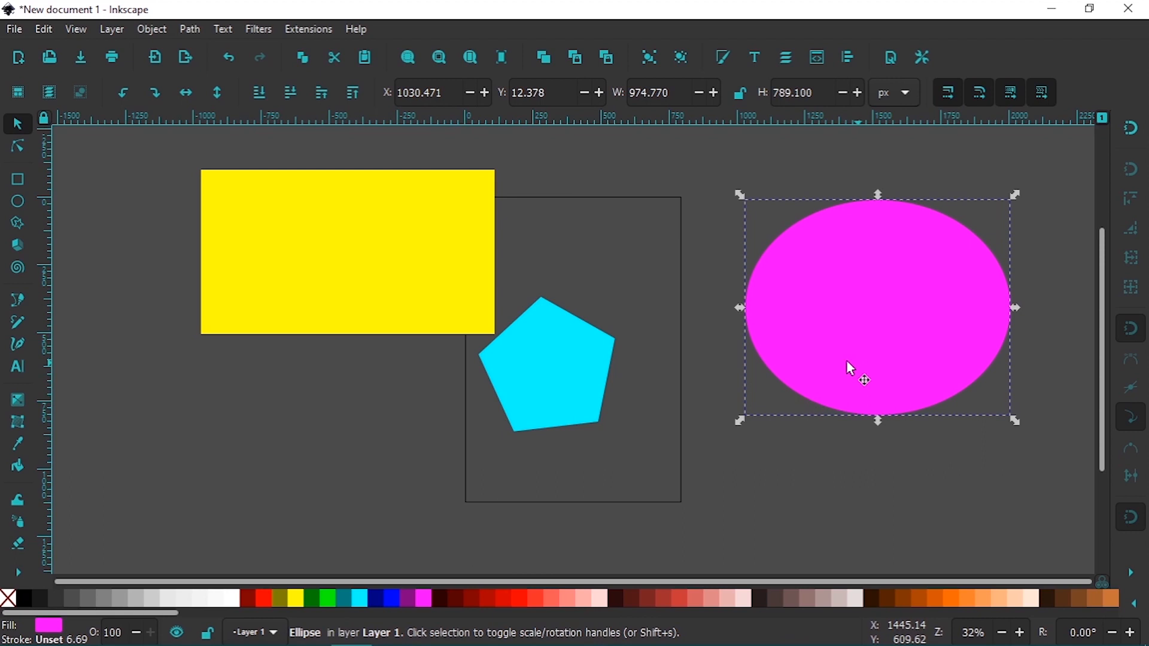
# Rotate the aqua pentagon, move its rotation center to the middle of the shape, and rotate it again around that point
pyautogui.click(579, 394)
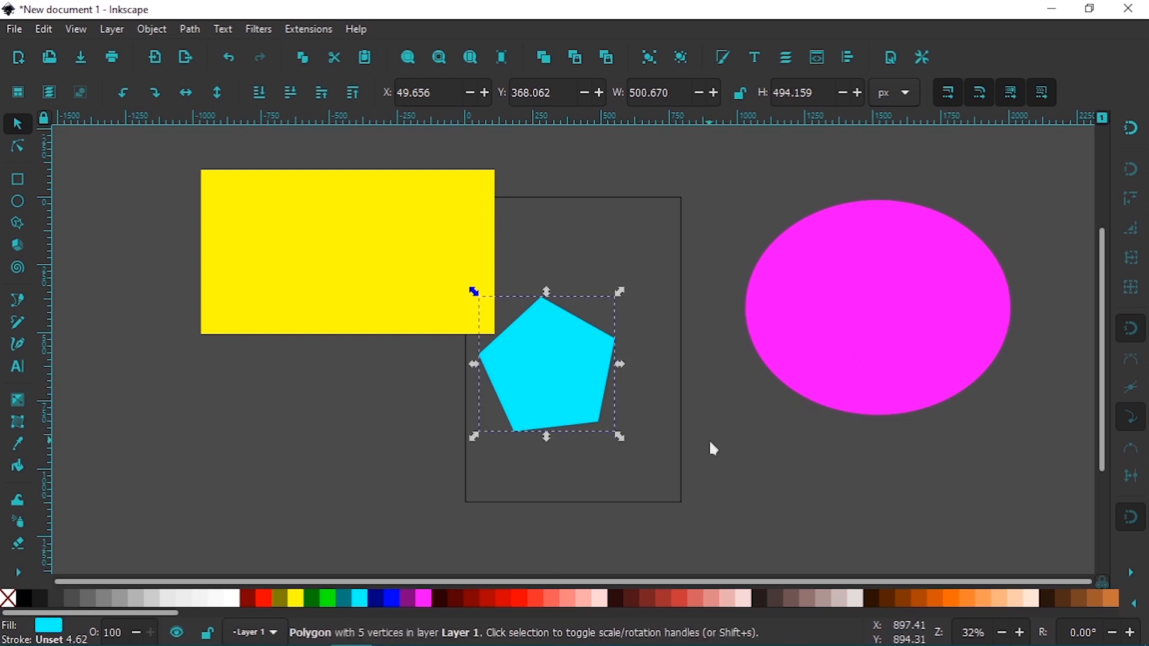
pyautogui.click(593, 397)
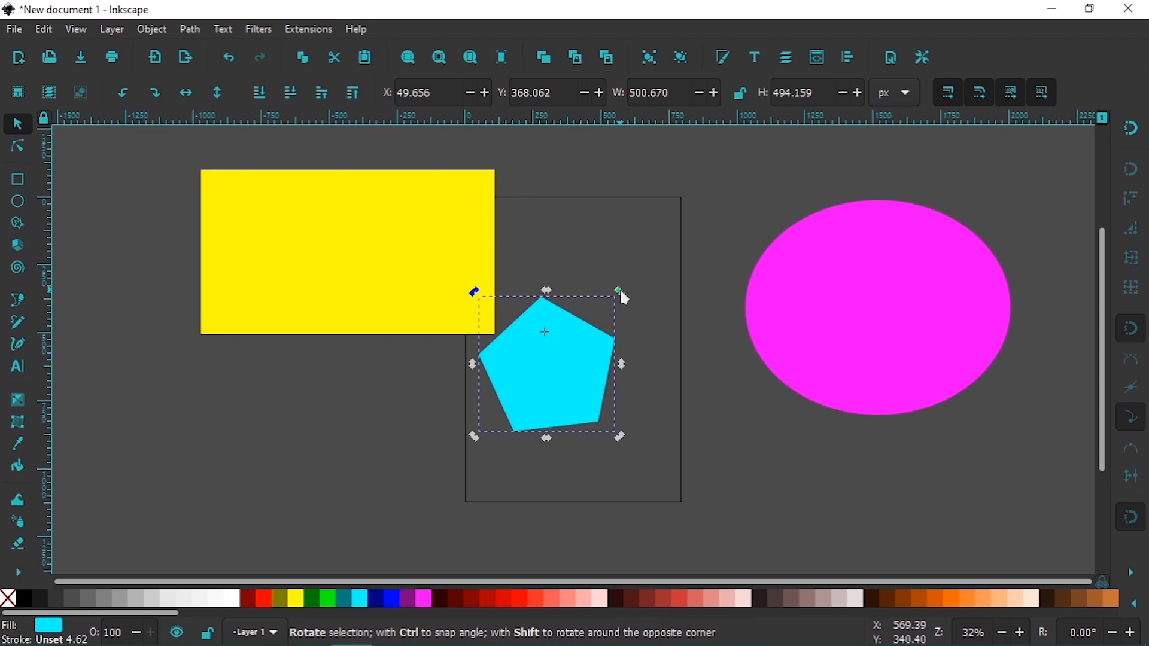
pyautogui.moveTo(620, 292); pyautogui.dragTo(565, 308)
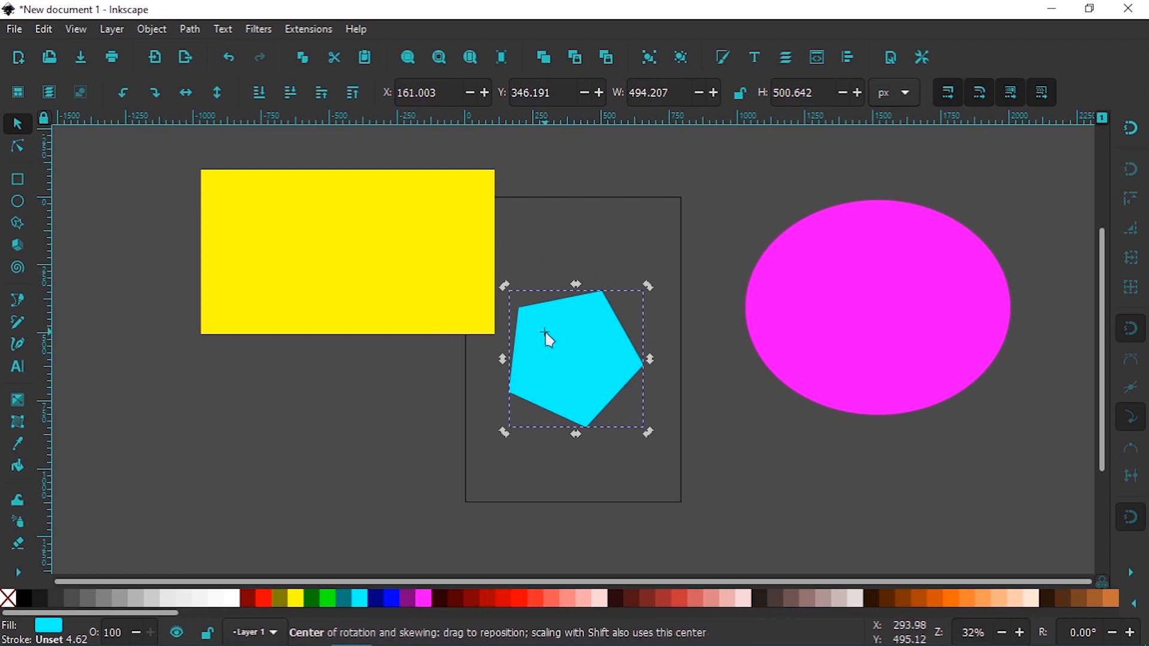
pyautogui.moveTo(546, 334); pyautogui.dragTo(575, 357)
pyautogui.moveTo(647, 283); pyautogui.dragTo(630, 360)
pyautogui.rightClick(575, 361)
pyautogui.press('Escape')
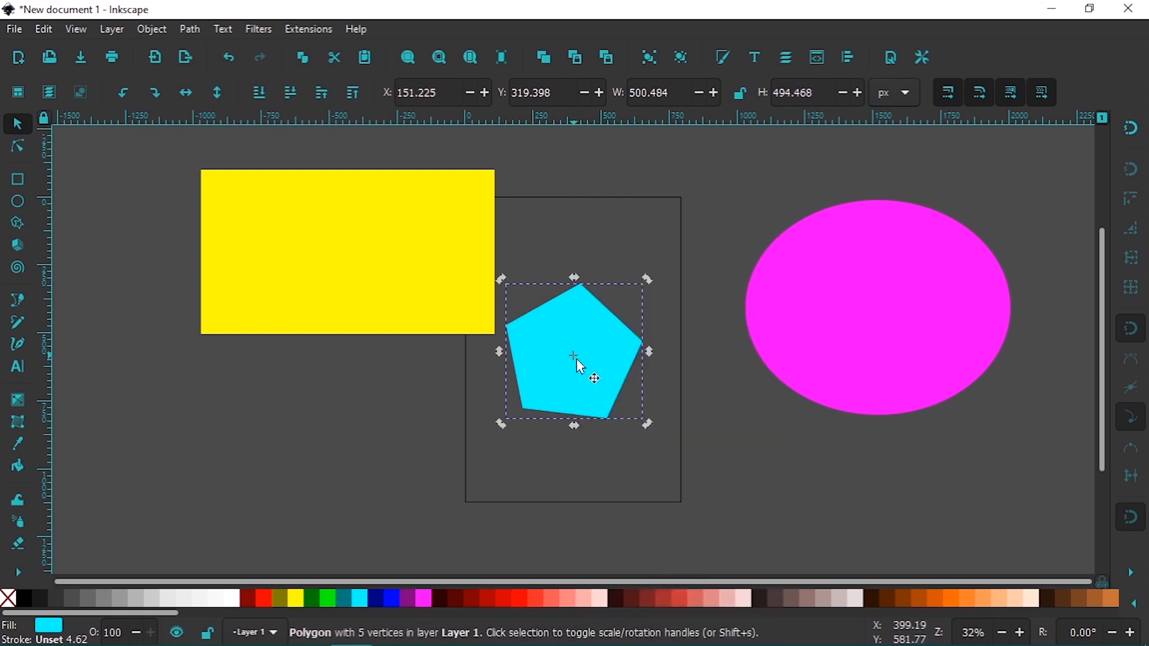
pyautogui.rightClick(587, 371)
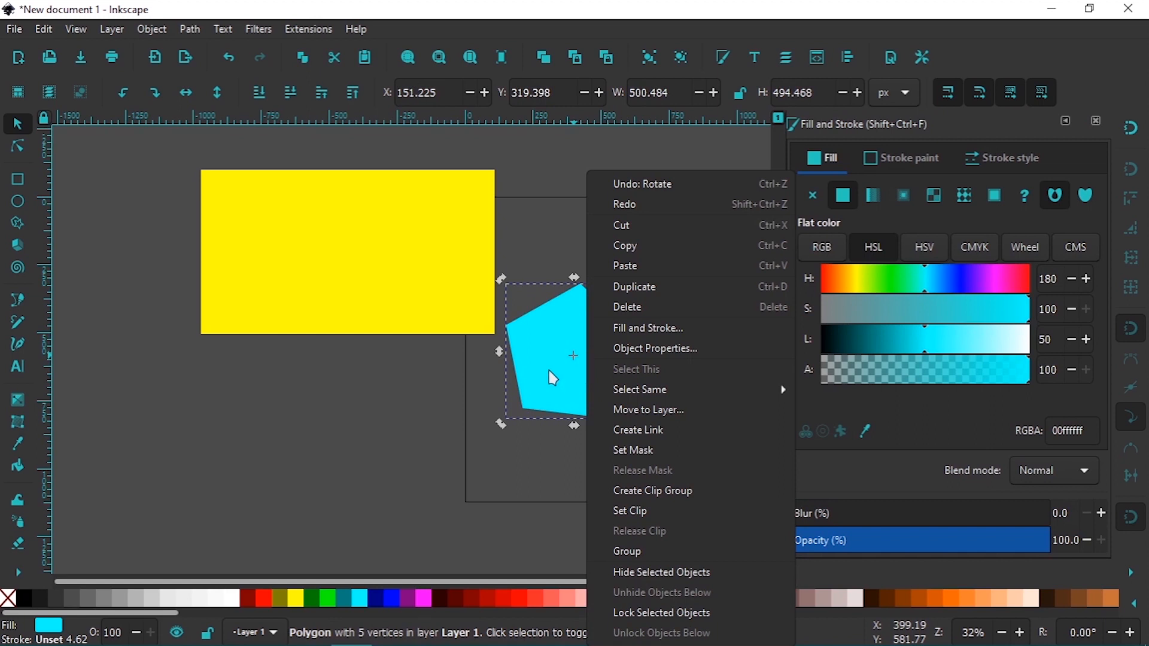
pyautogui.click(451, 509)
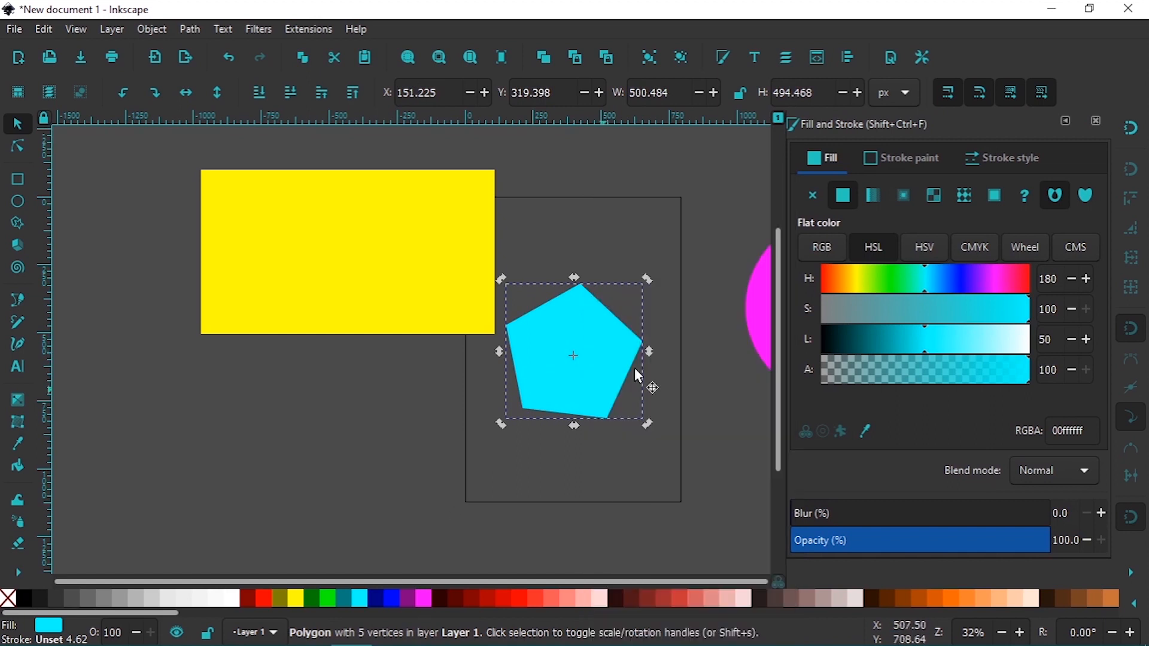
pyautogui.click(1098, 122)
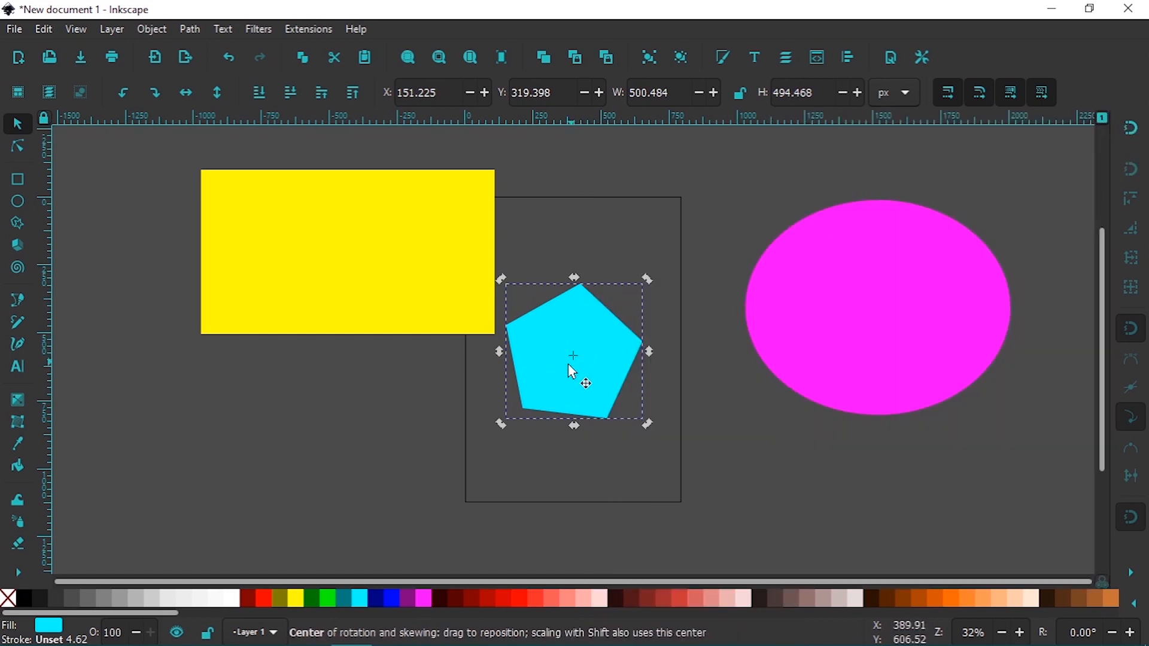
# Shift the pentagon's rotation center toward its lower edge and rotate the shape around it
pyautogui.moveTo(573, 356); pyautogui.dragTo(586, 392)
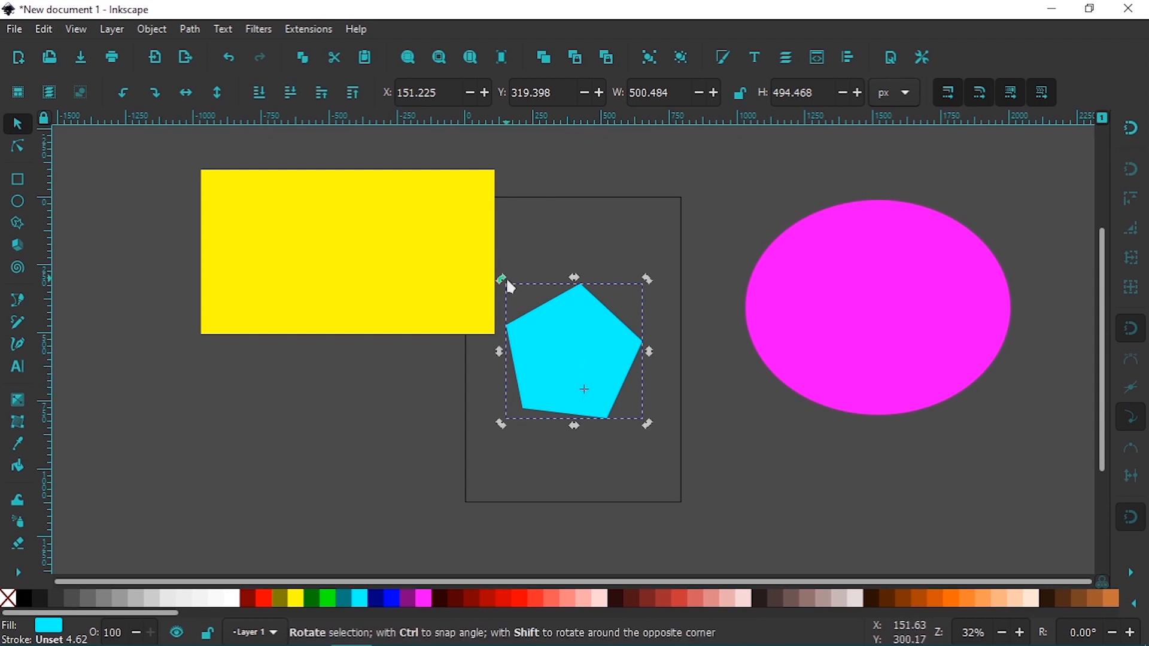
pyautogui.moveTo(503, 279); pyautogui.dragTo(676, 316)
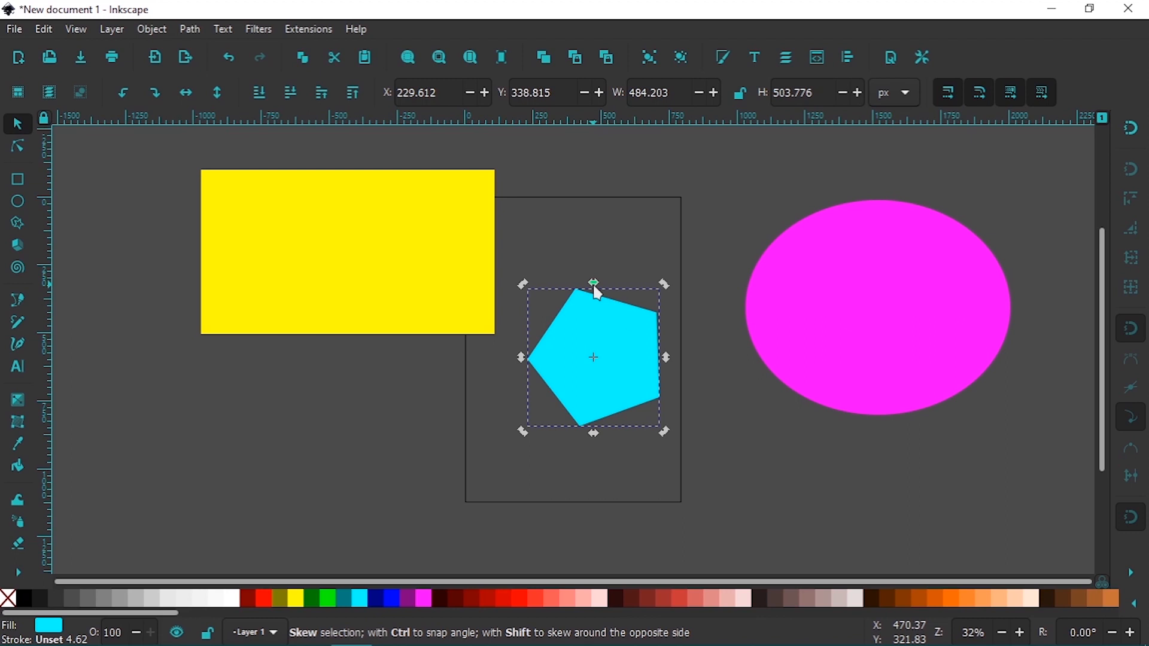
# Skew the pentagon horizontally to about 739 px wide, reselect it with the Star/Polygon tool, and undo the skew
pyautogui.moveTo(597, 293); pyautogui.dragTo(669, 351)
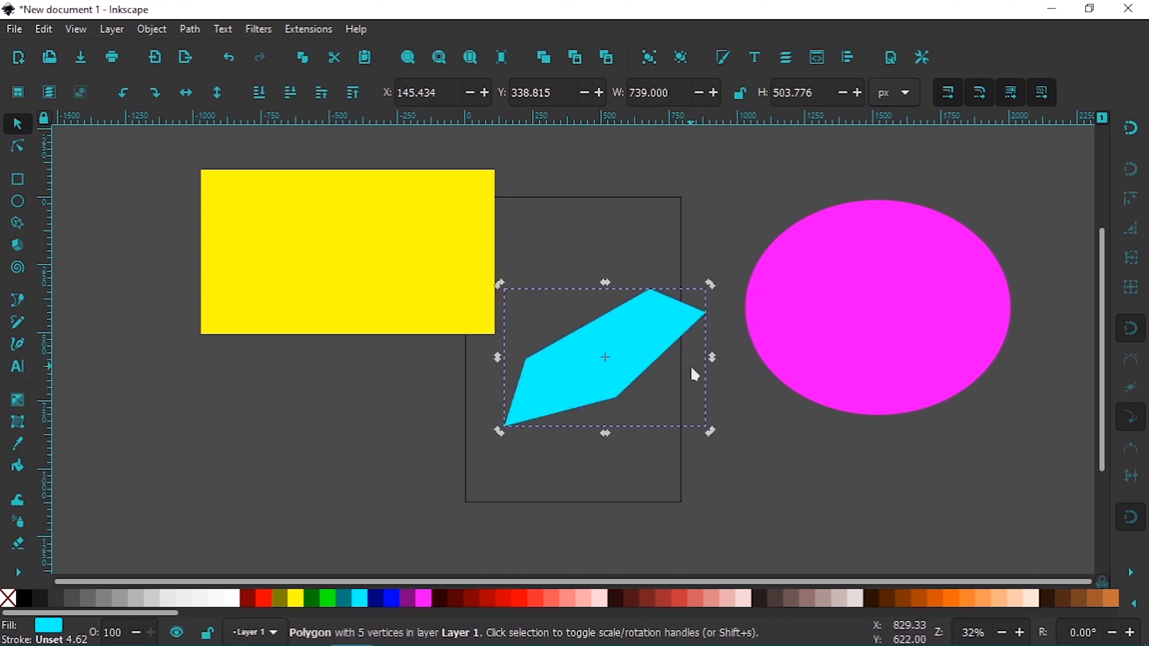
pyautogui.click(817, 440)
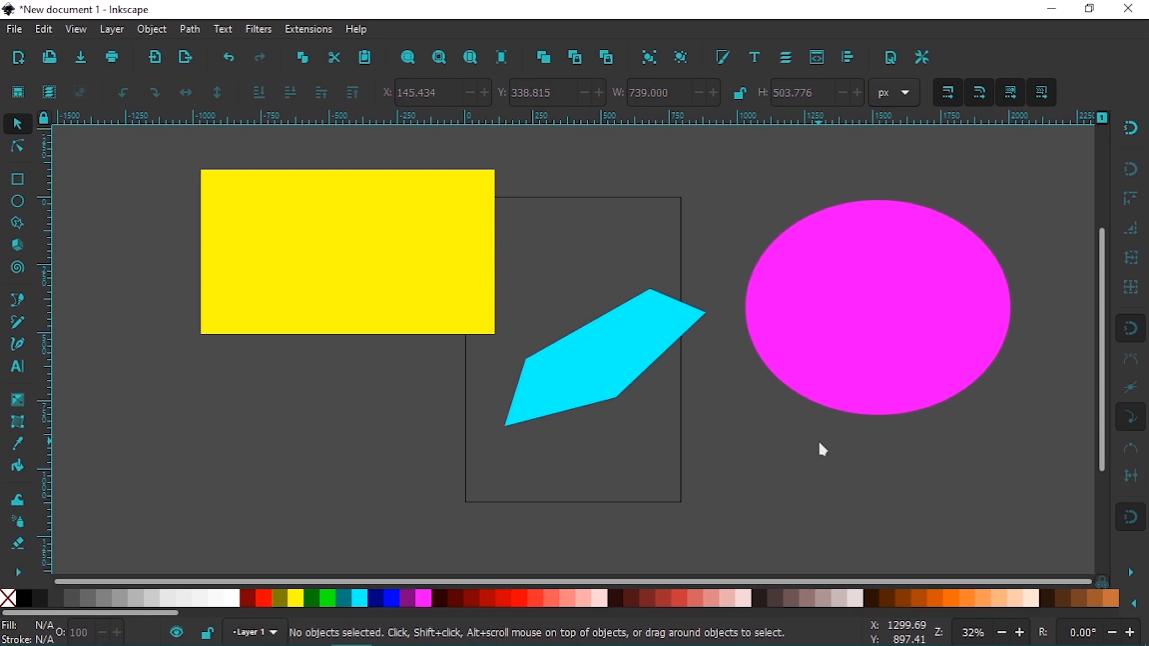
pyautogui.click(21, 225)
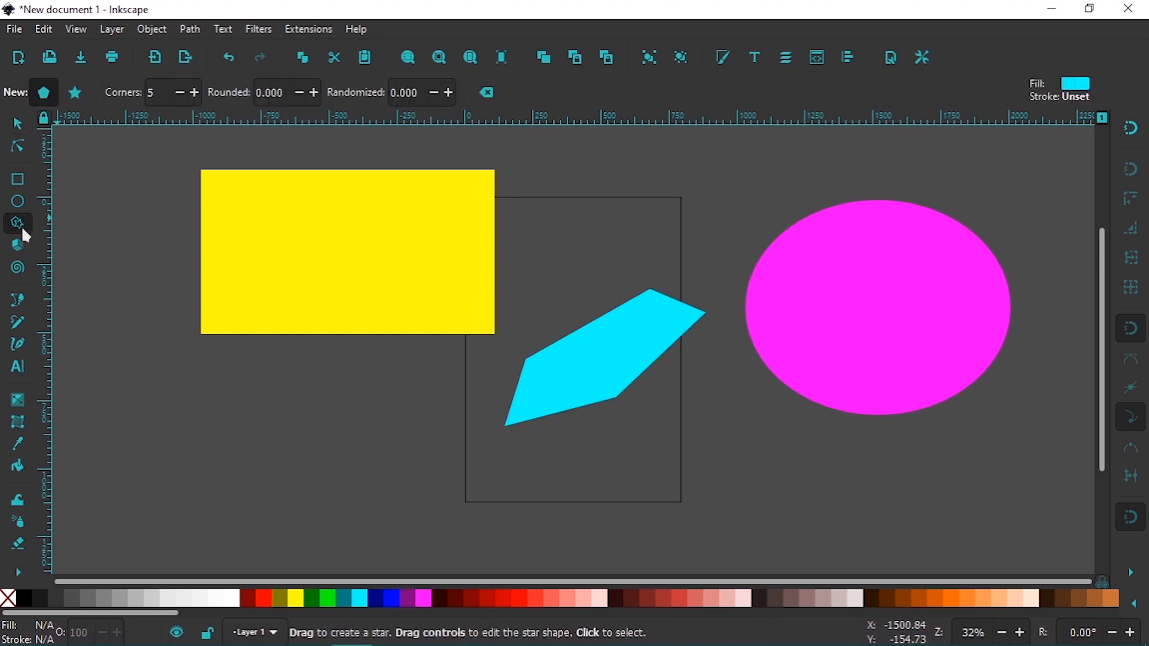
pyautogui.click(563, 365)
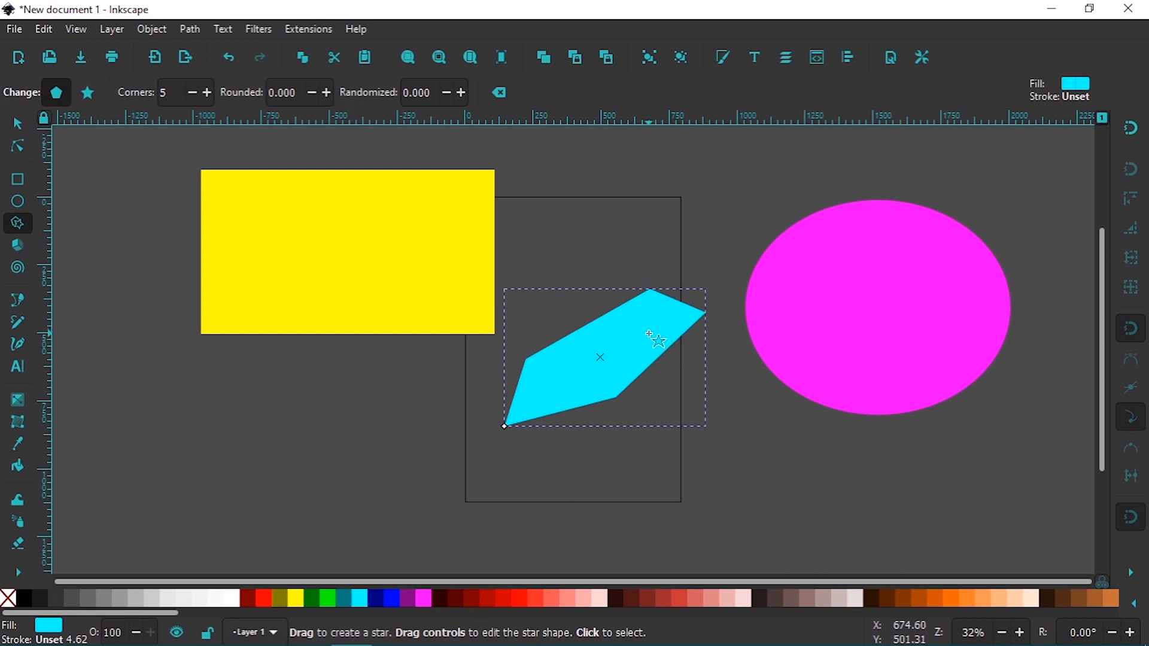
pyautogui.hotkey('ctrl', 'z')
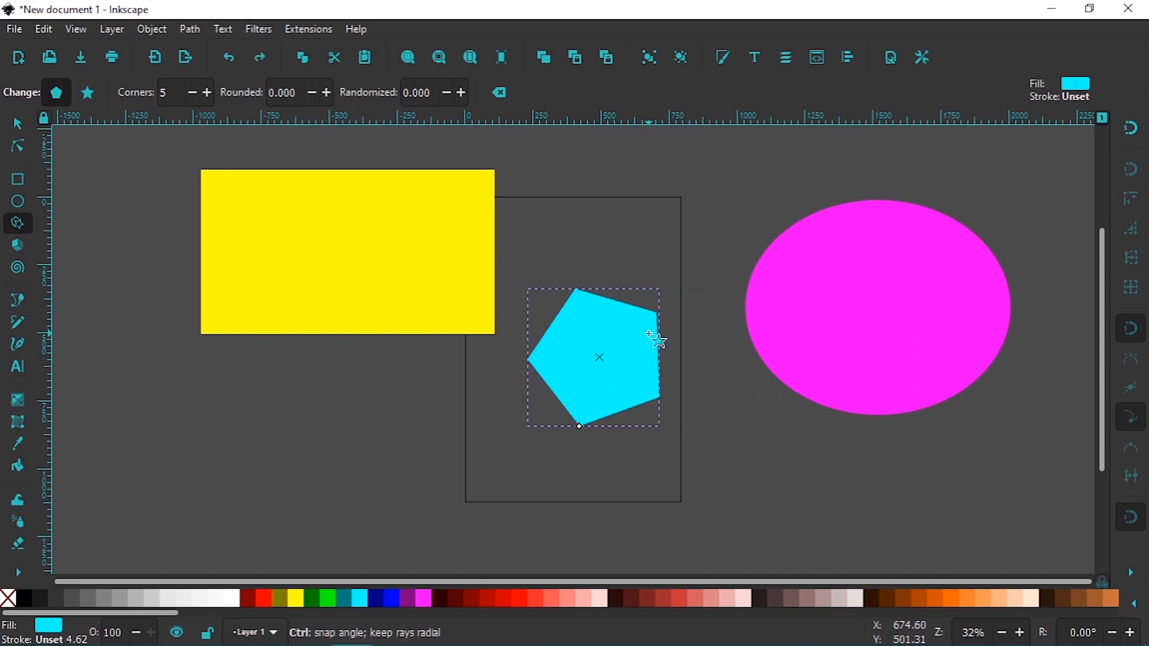
# Move the yellow rectangle with the Selector tool to about X -1046, Y -12 px, and deselect it
pyautogui.click(26, 125)
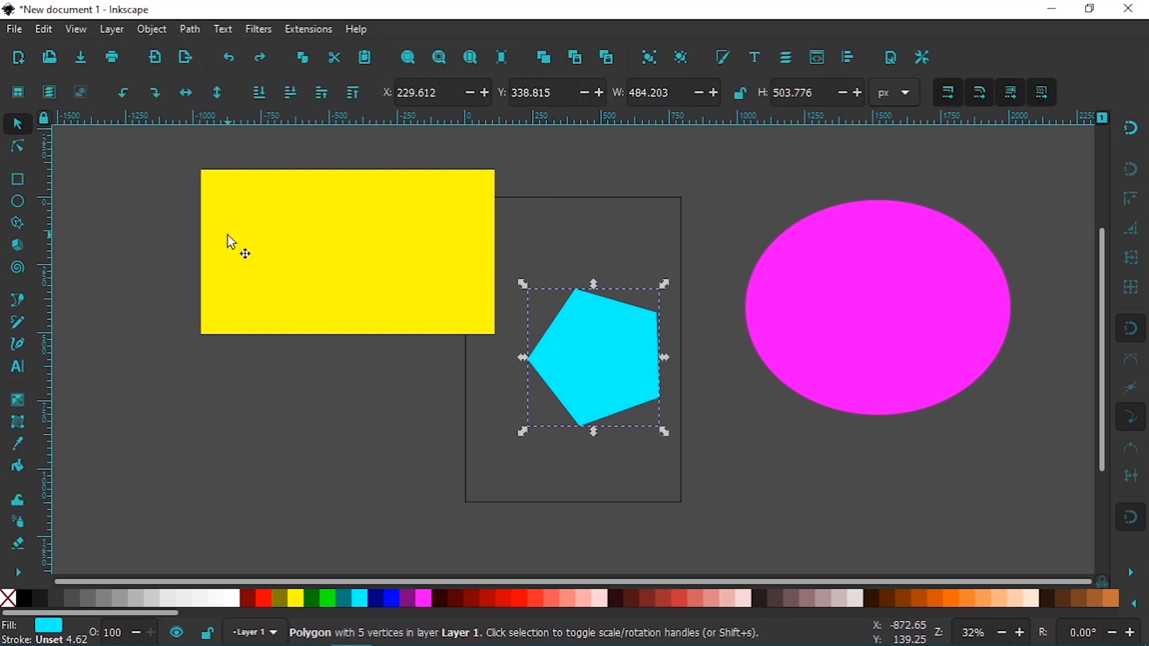
pyautogui.click(436, 353)
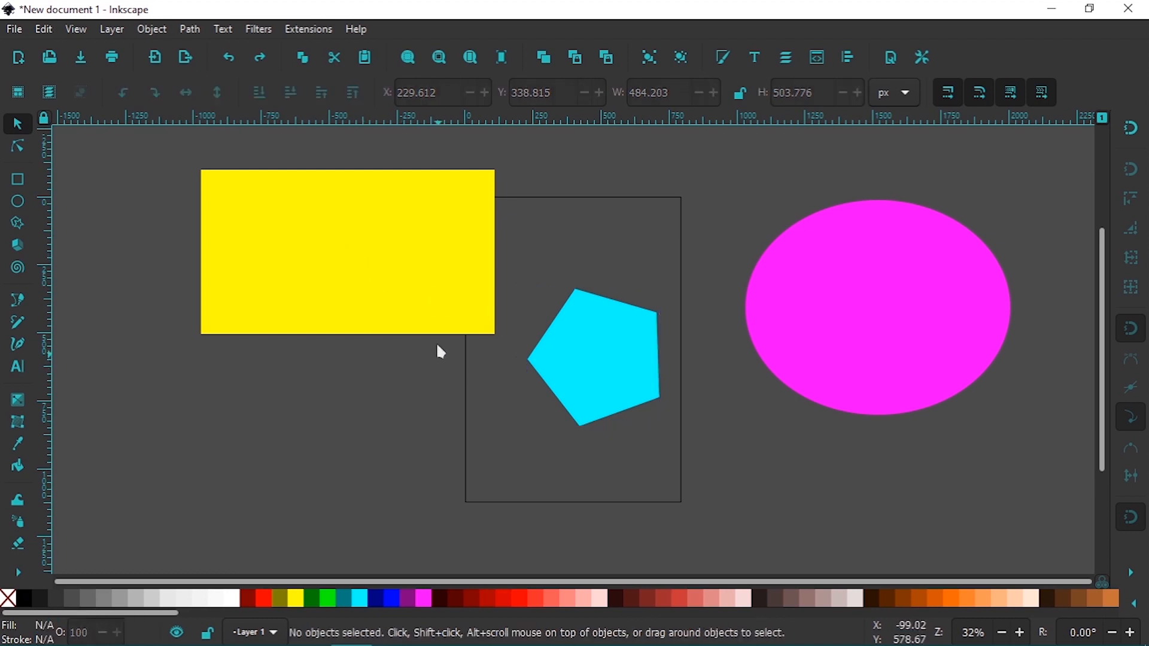
pyautogui.click(428, 280)
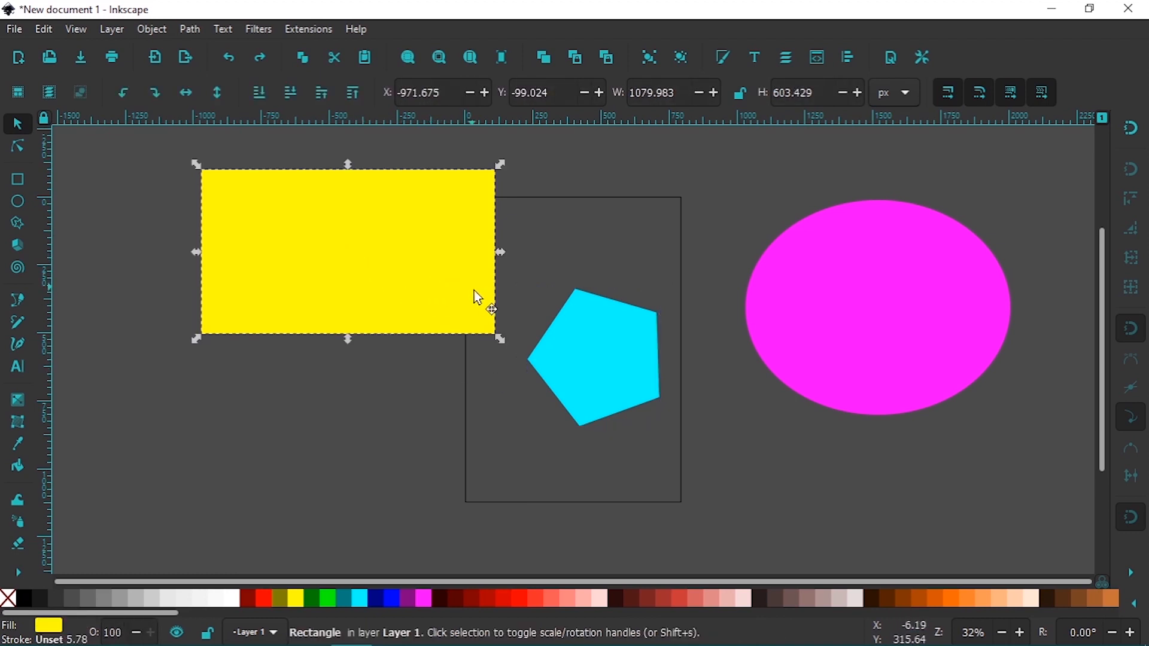
pyautogui.click(431, 310)
pyautogui.click(452, 420)
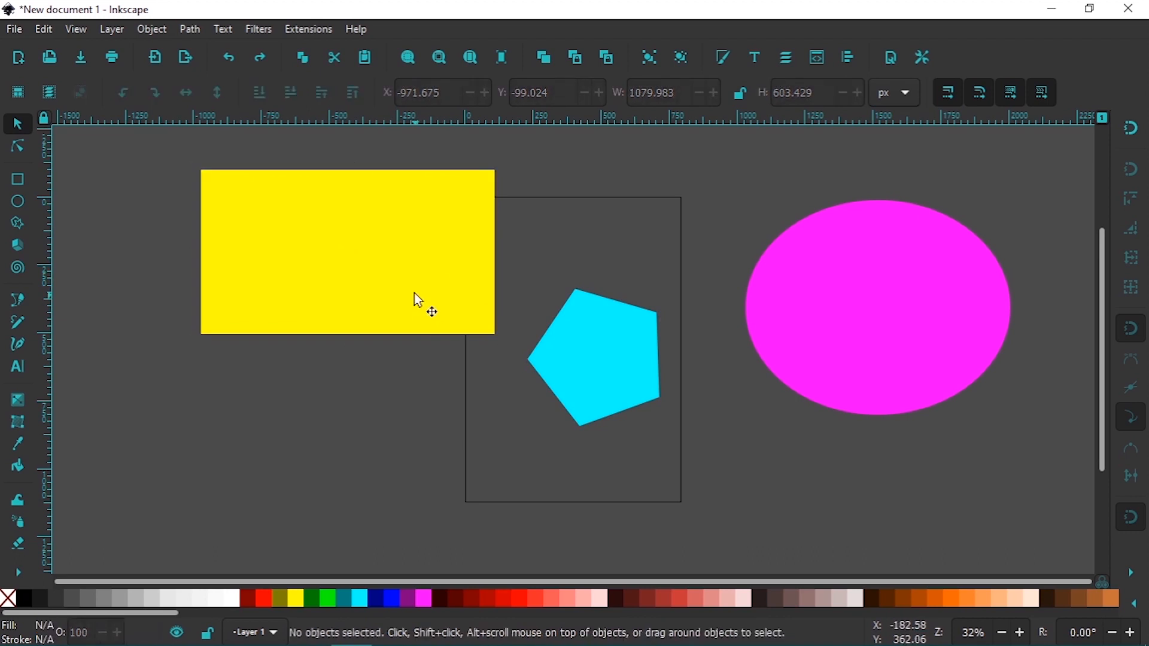
pyautogui.moveTo(413, 284); pyautogui.dragTo(382, 308)
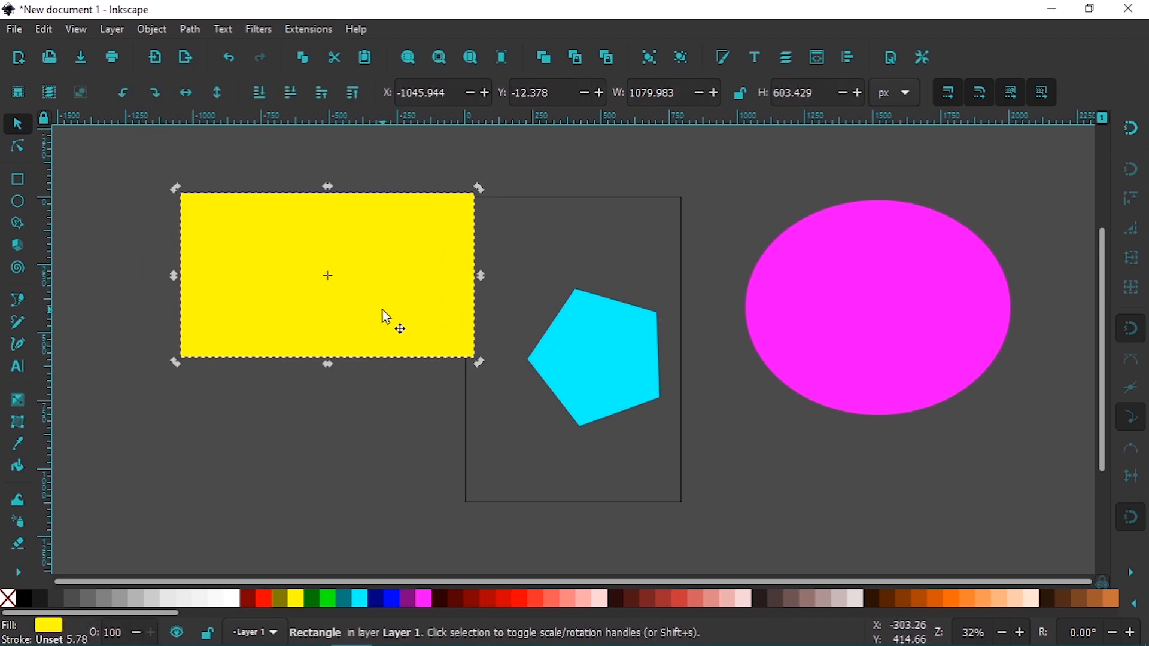
pyautogui.click(455, 398)
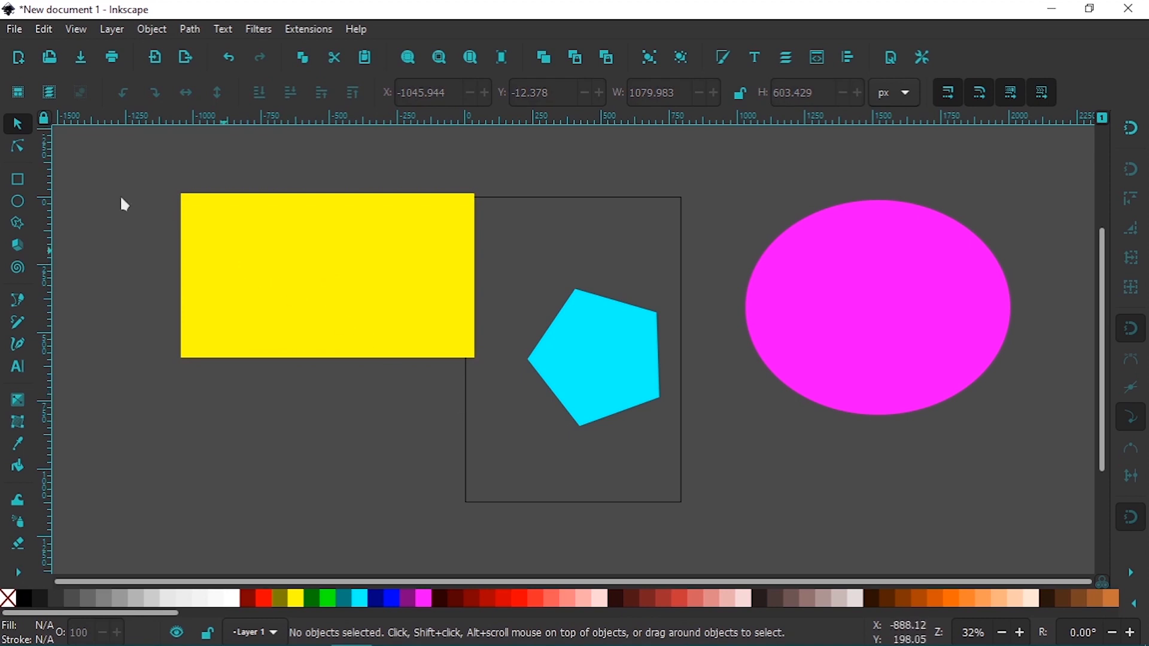
# Select the yellow rectangle with the Node tool and convert it from an object to a path
pyautogui.click(18, 146)
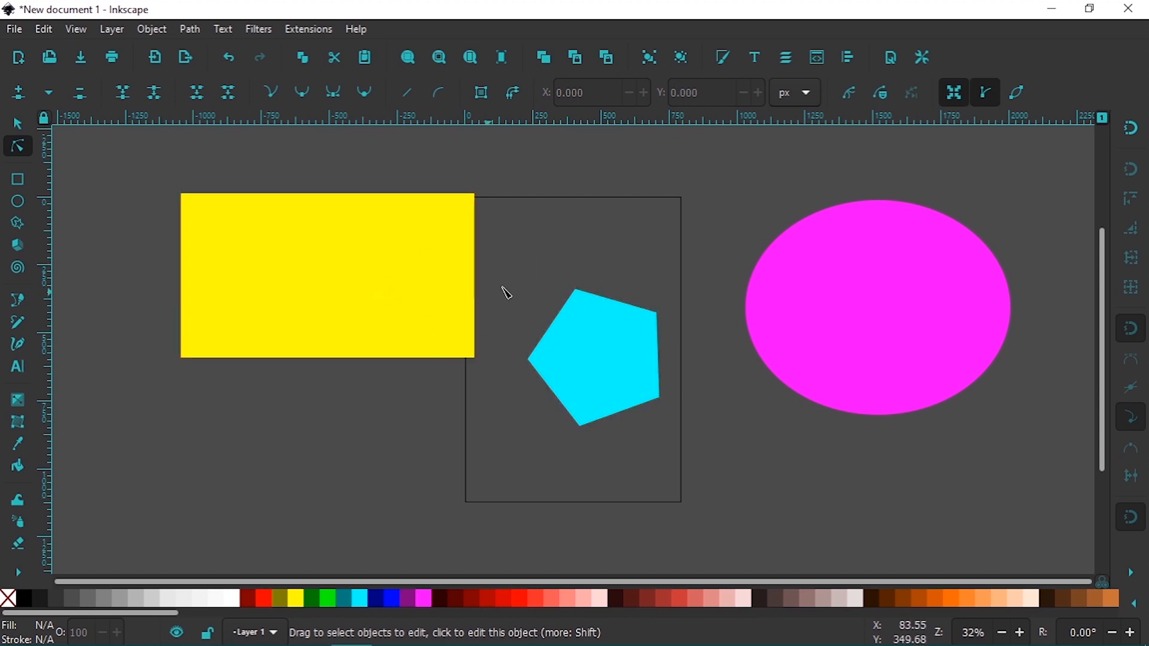
pyautogui.click(430, 259)
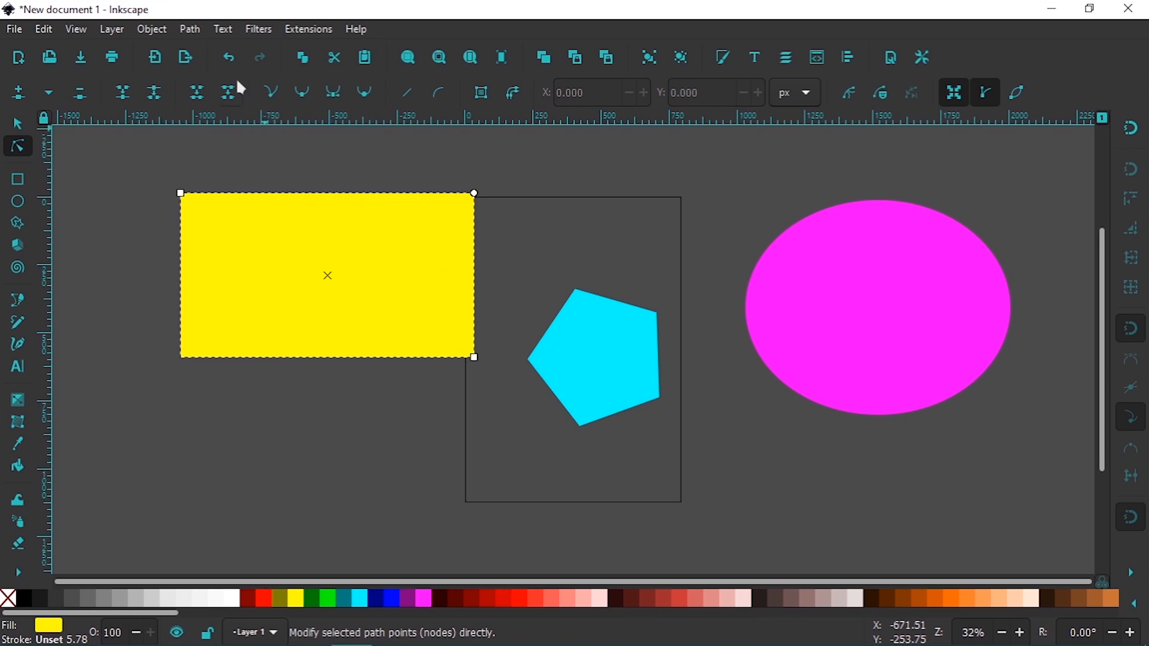
pyautogui.click(193, 30)
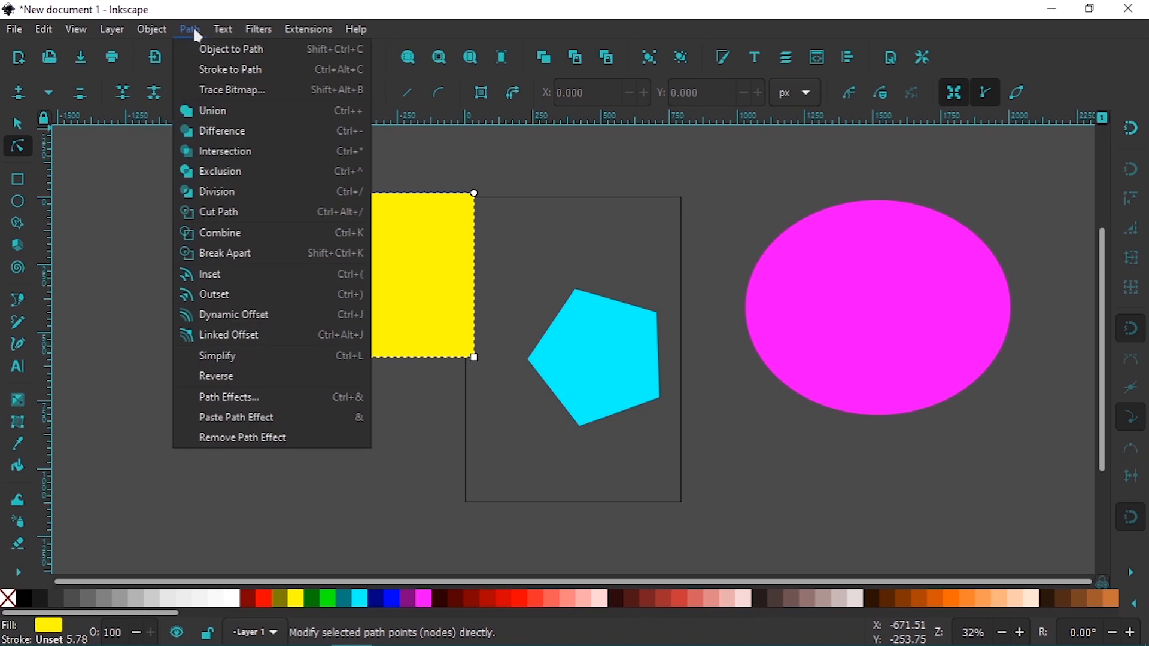
pyautogui.click(215, 52)
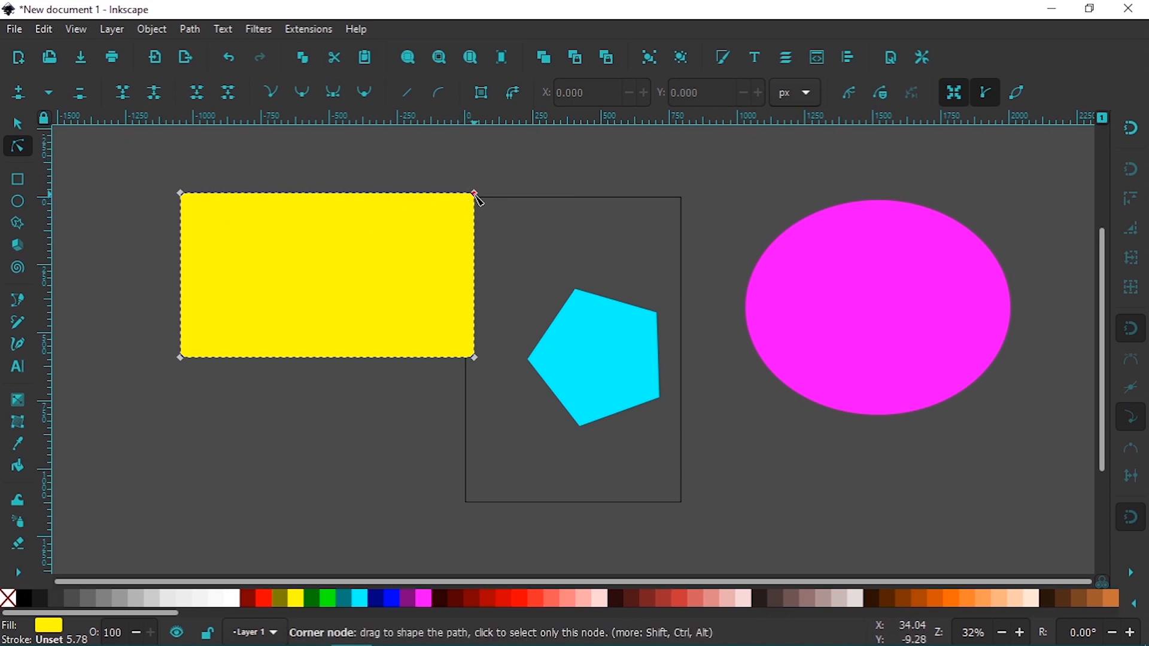
# Move the yellow path's upper-right corner node away and return it to about X 34, Y -12 px
pyautogui.moveTo(476, 197); pyautogui.dragTo(562, 264)
pyautogui.moveTo(578, 214); pyautogui.dragTo(478, 200)
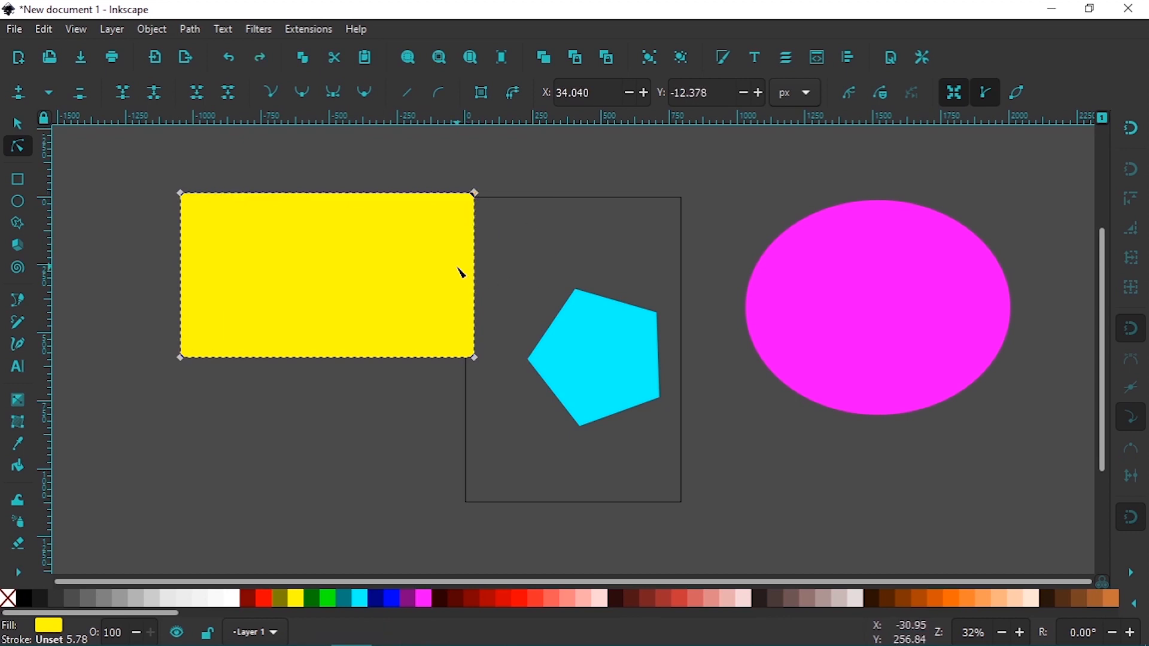
# Move the yellow path's two right corner nodes together to about X 19, Y 487 px, undo the move, and deselect the nodes
pyautogui.moveTo(437, 143); pyautogui.dragTo(509, 409)
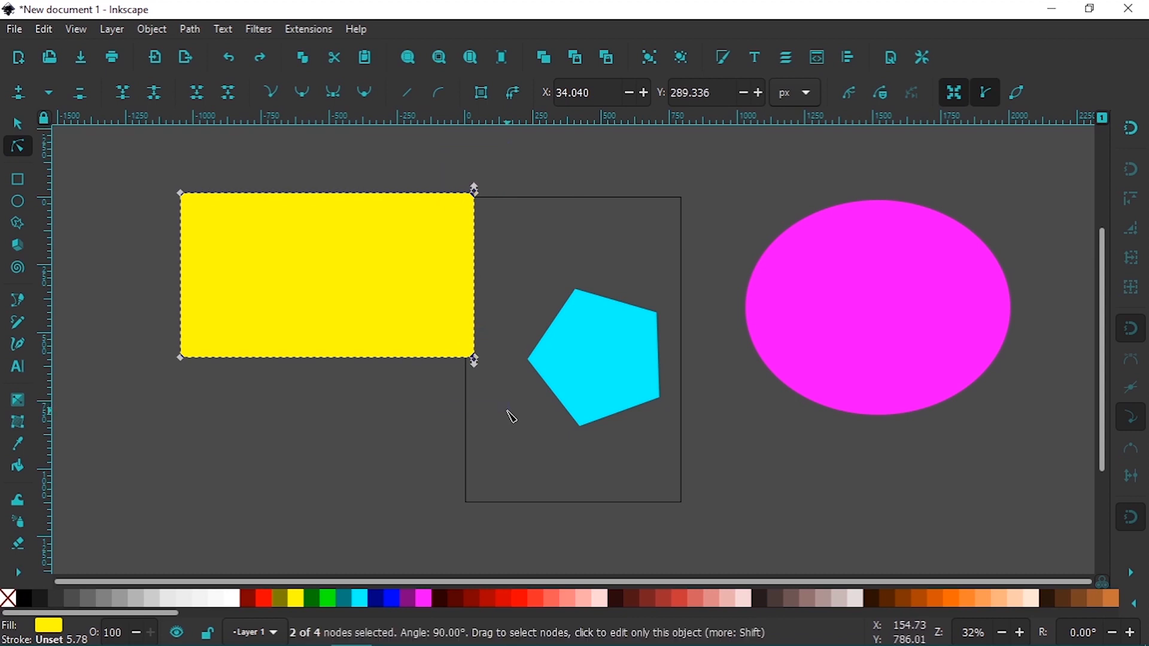
pyautogui.moveTo(477, 361); pyautogui.dragTo(472, 412)
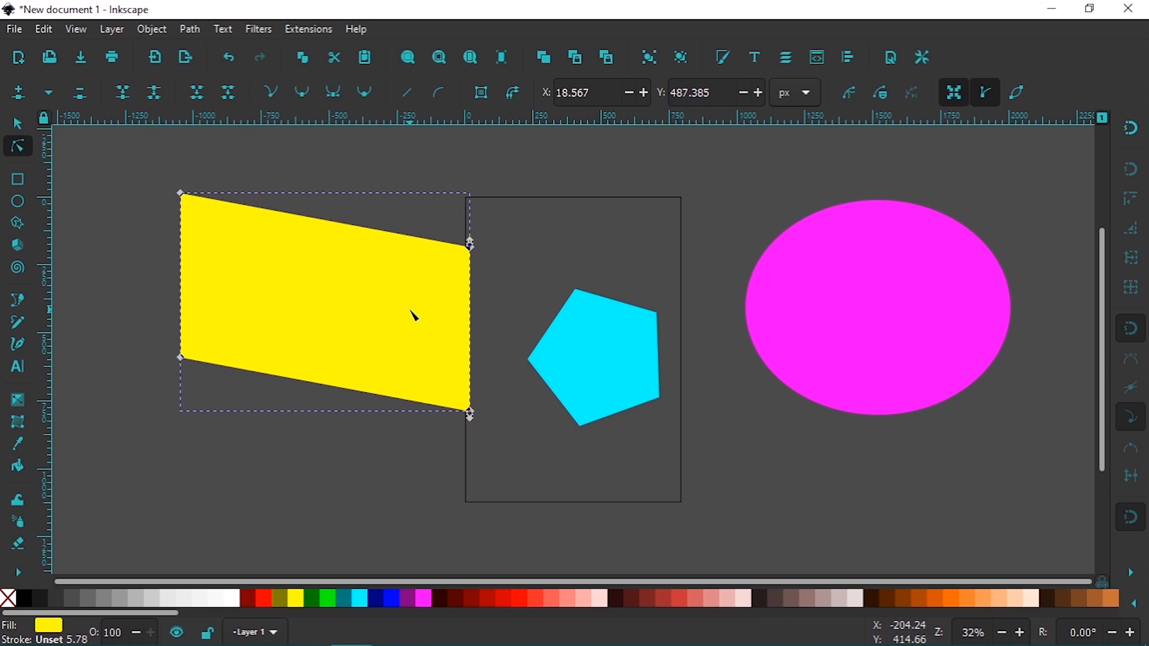
pyautogui.hotkey('ctrl', 'z')
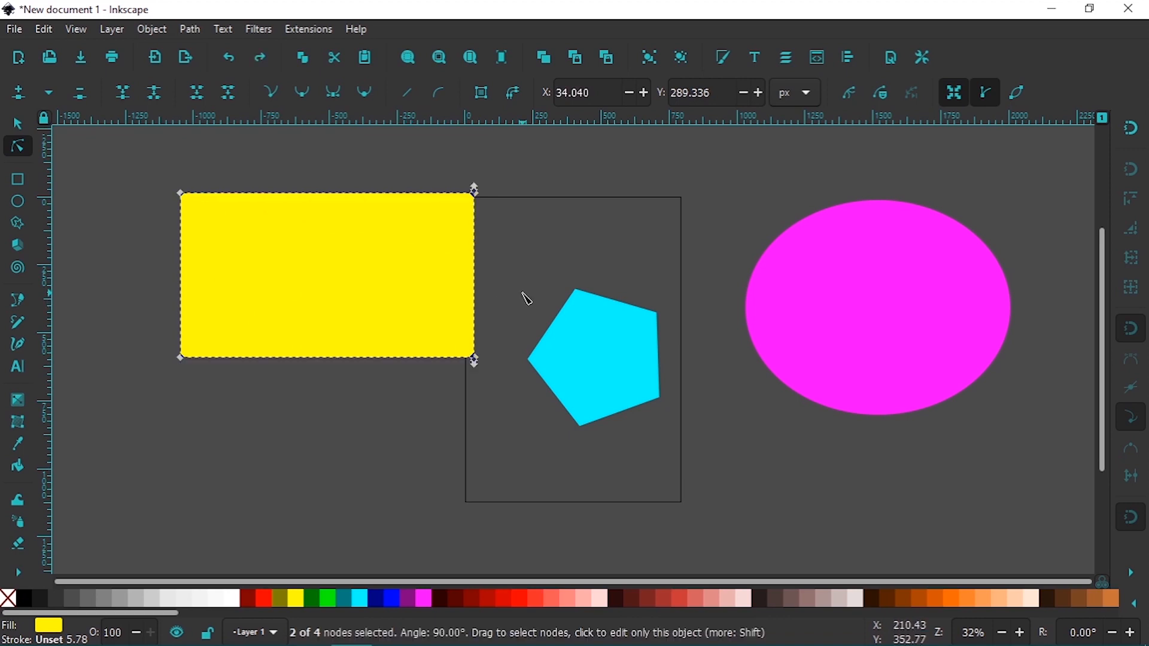
pyautogui.press('Escape')
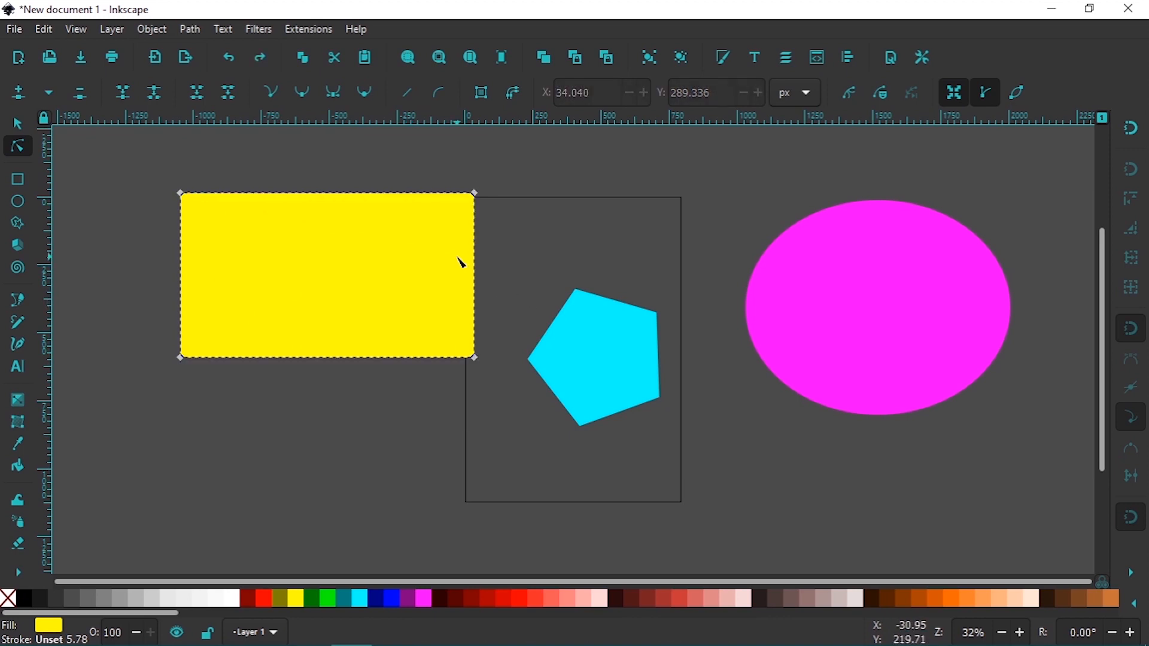
# Convert the magenta ellipse from an object to a path, deselect it, and reselect it with the Node tool
pyautogui.click(822, 363)
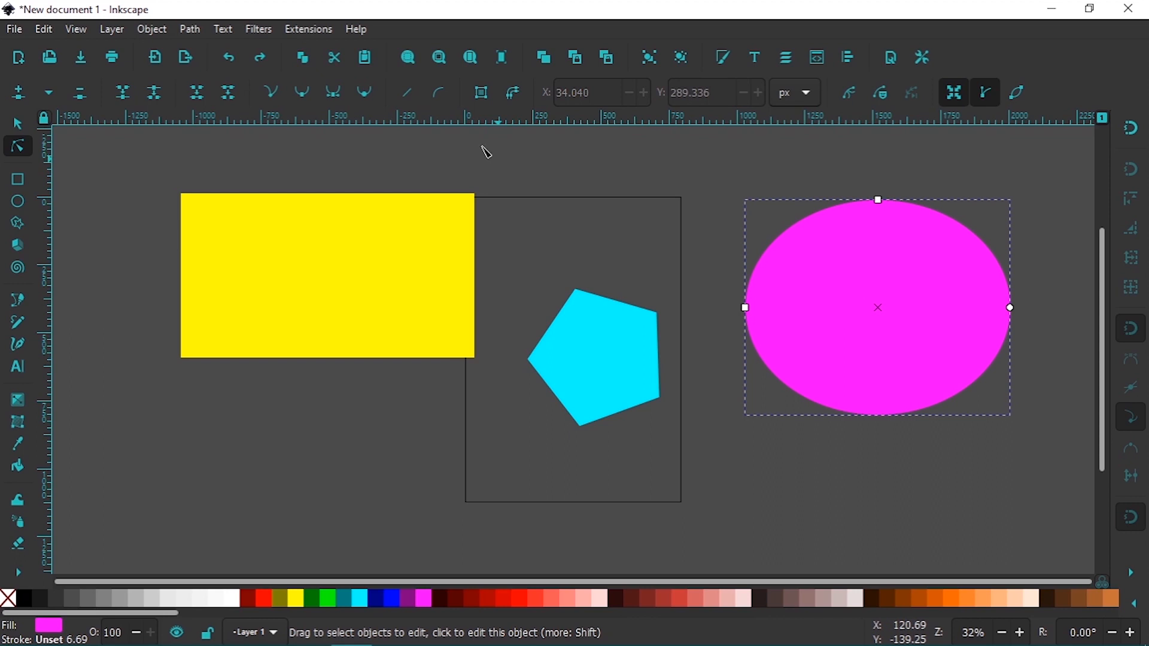
pyautogui.click(189, 29)
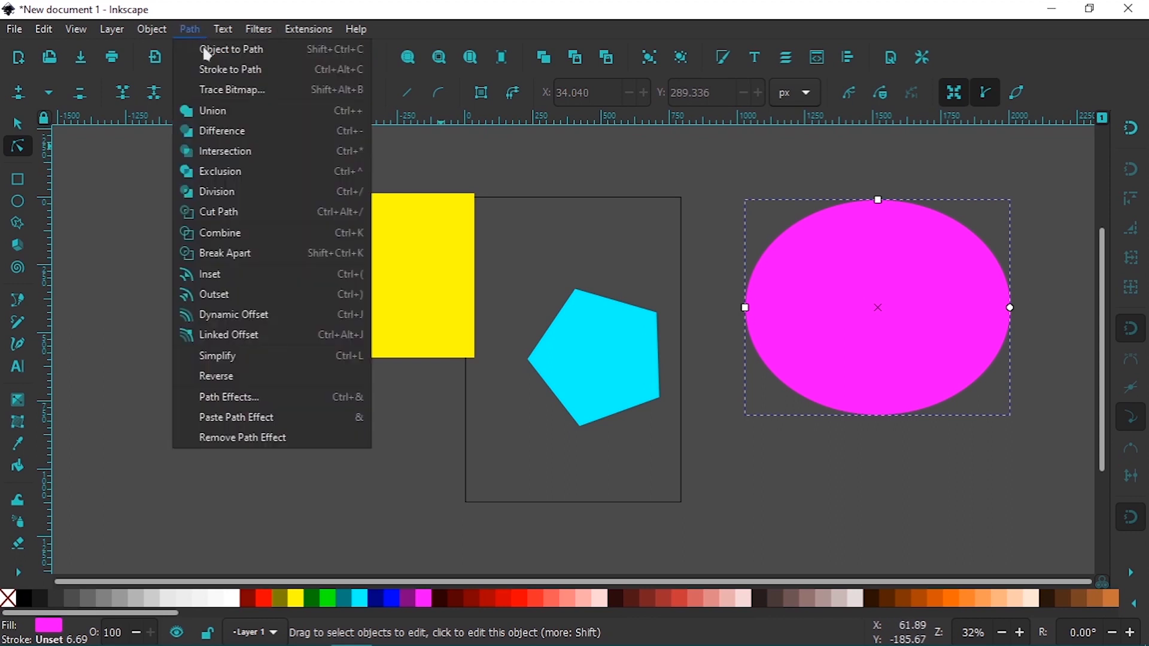
pyautogui.click(207, 56)
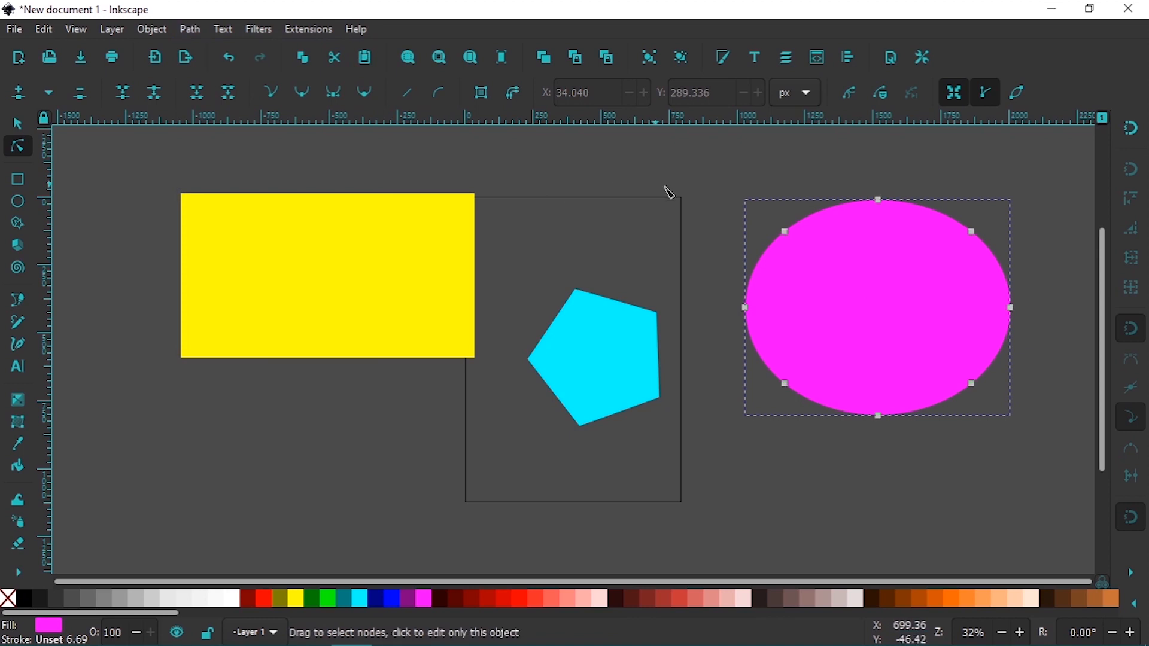
pyautogui.click(989, 205)
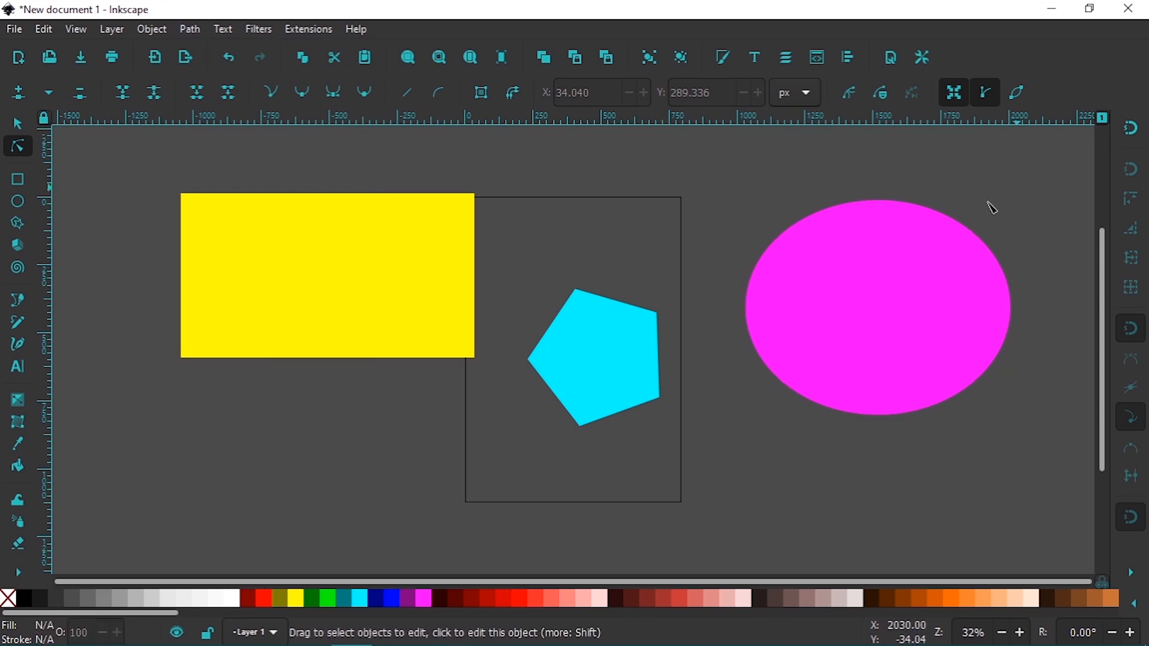
pyautogui.click(901, 259)
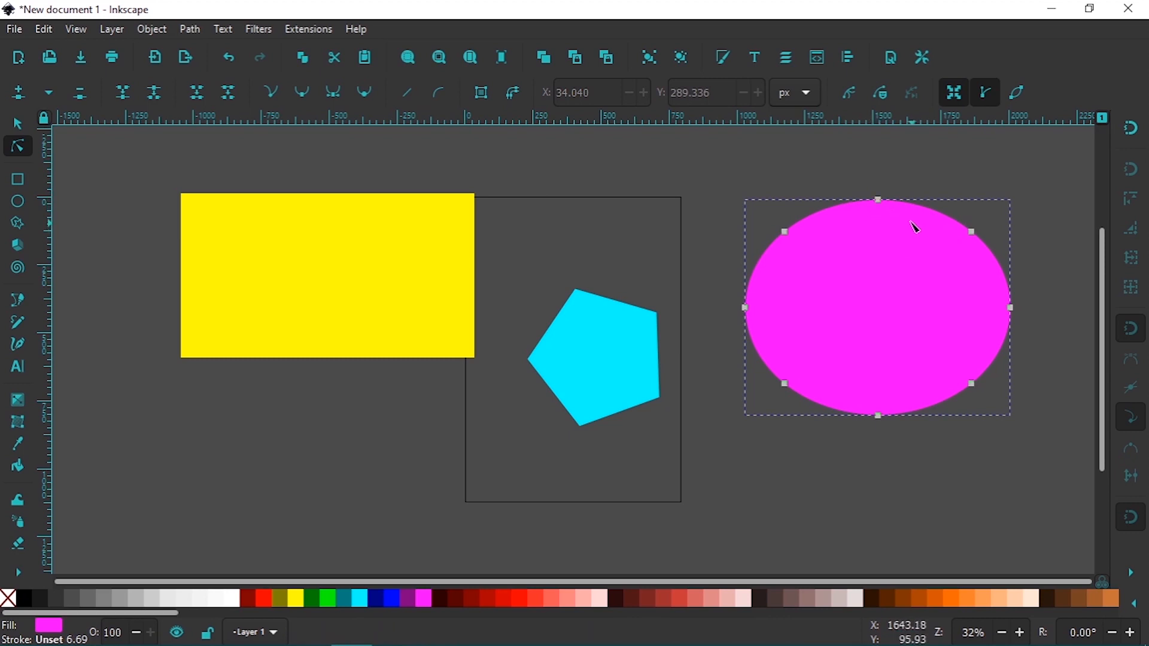
# Select the magenta path's top node, swing the upper-right node's outer handle upward to dent the curve, and return it to restore the ellipse
pyautogui.click(879, 201)
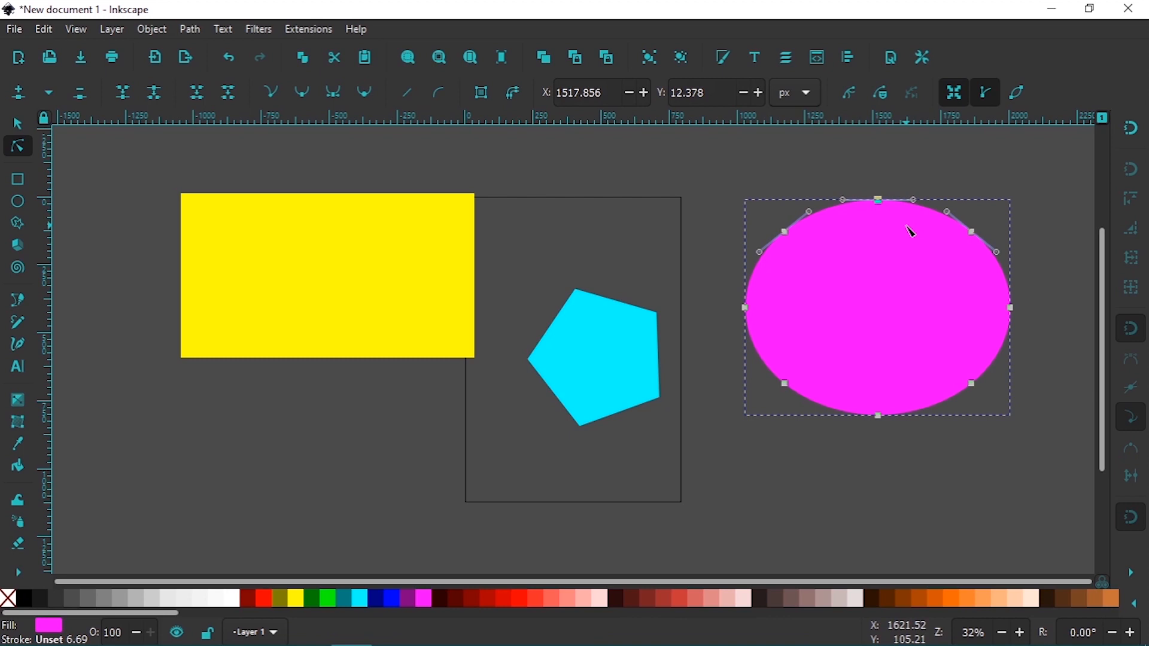
pyautogui.press('3')
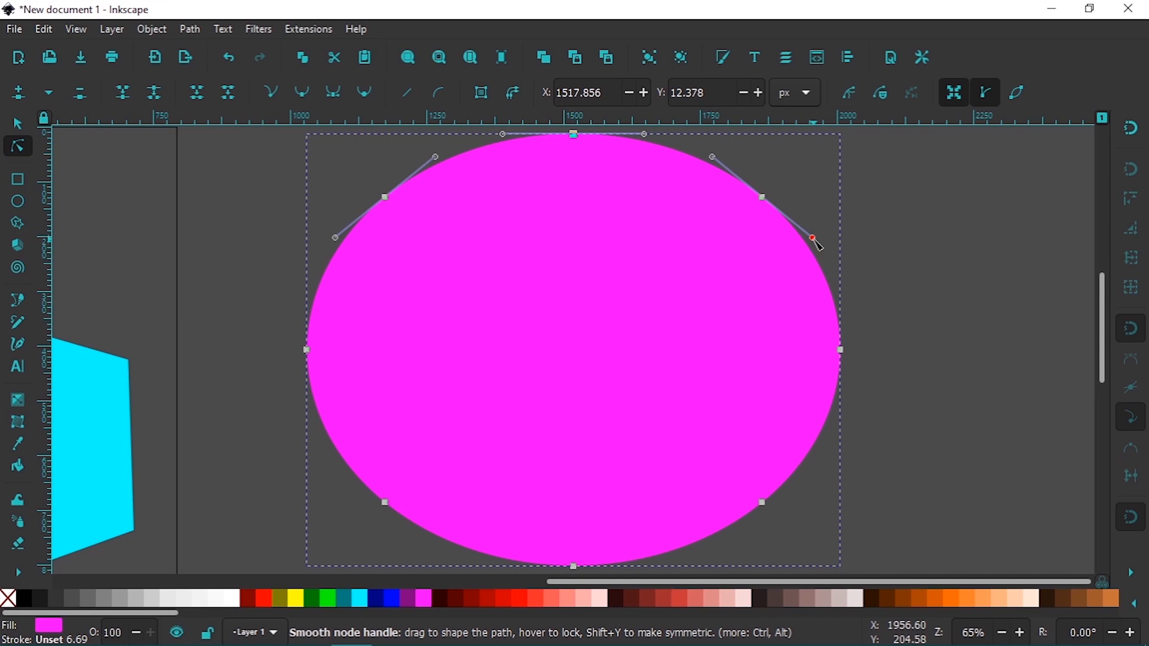
pyautogui.moveTo(740, 255); pyautogui.dragTo(785, 189)
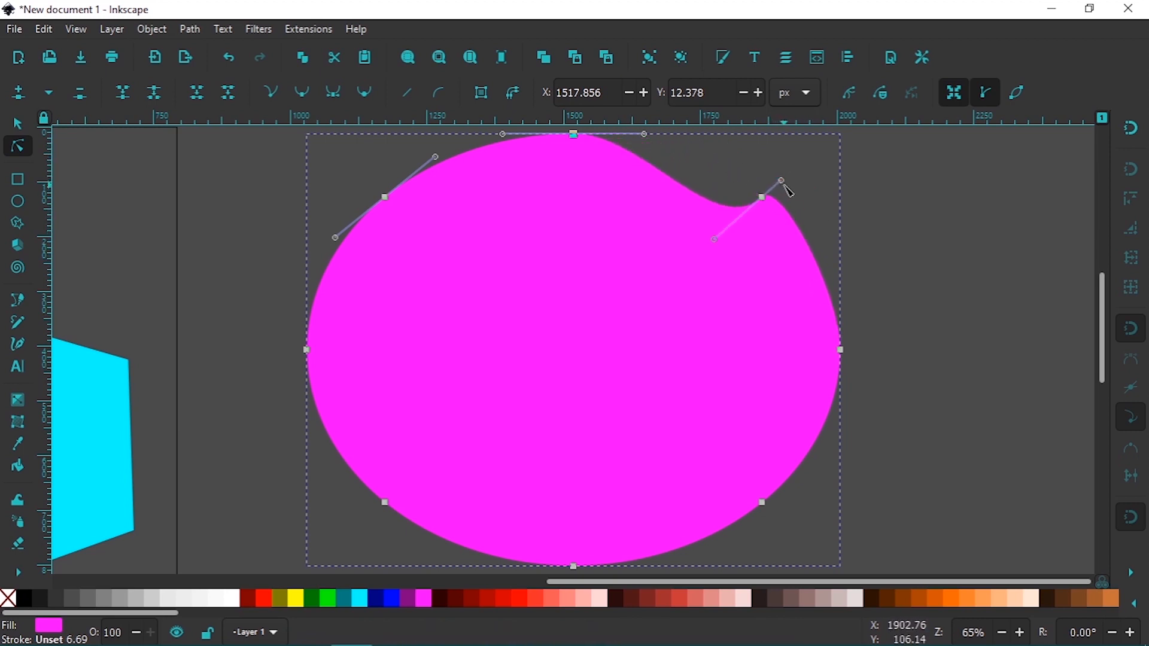
pyautogui.moveTo(785, 185); pyautogui.dragTo(813, 244)
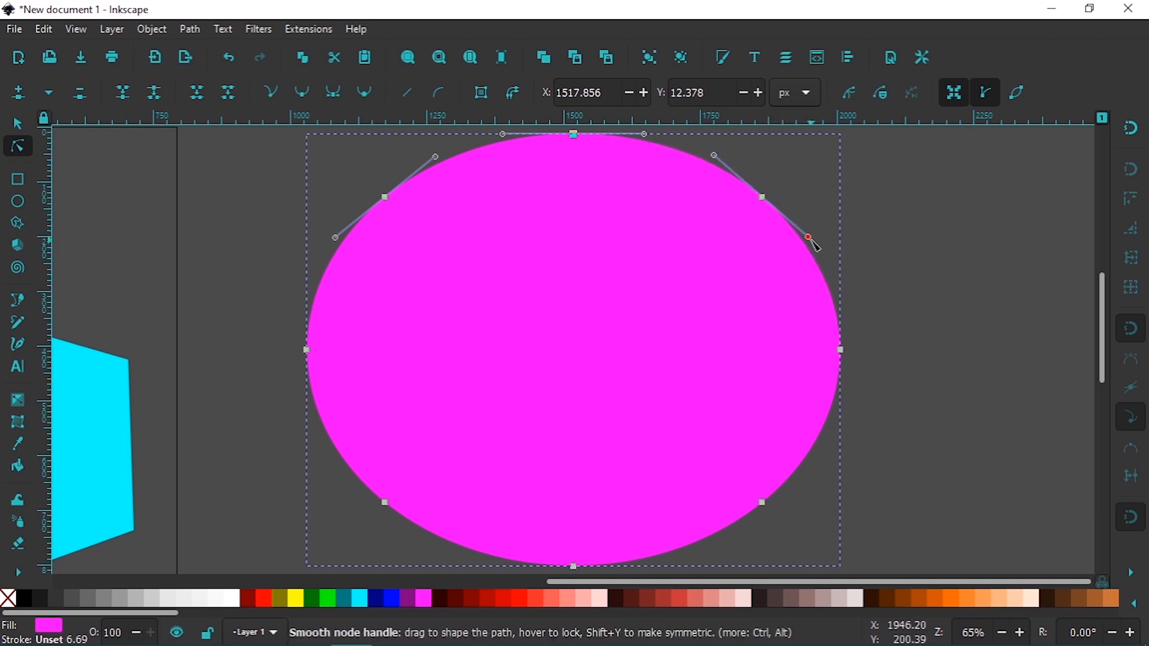
# Shorten and tilt the upper handle of the magenta path's lower-right node to flatten the curve there, and deselect the path with the Selector tool
pyautogui.click(763, 504)
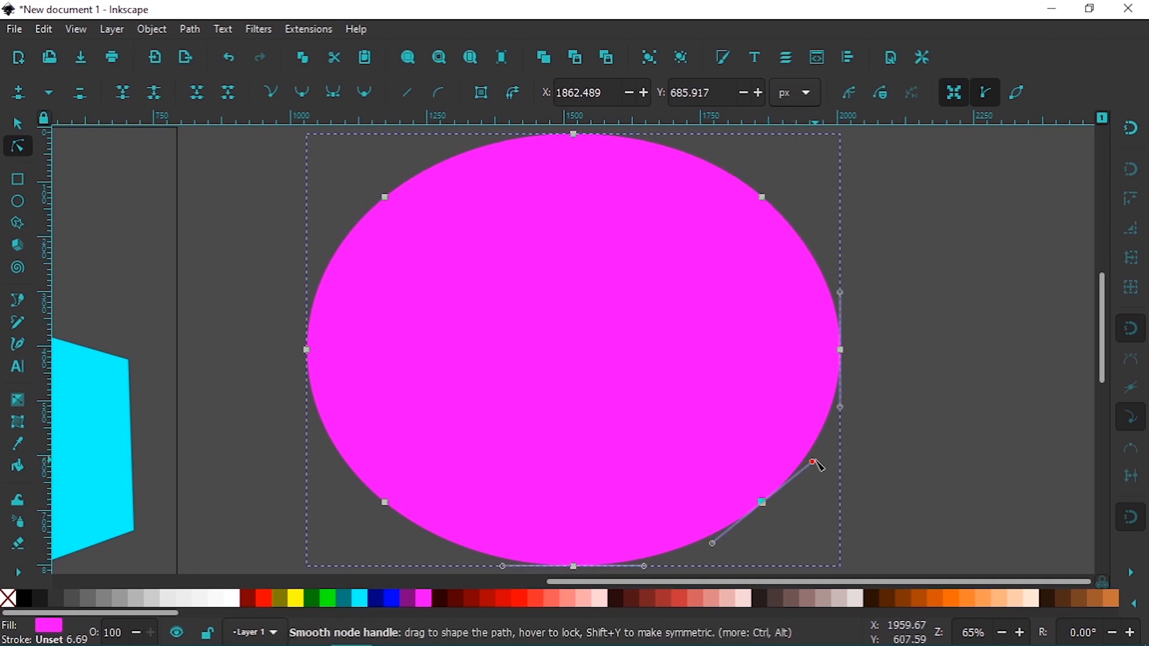
pyautogui.moveTo(814, 465); pyautogui.dragTo(790, 492)
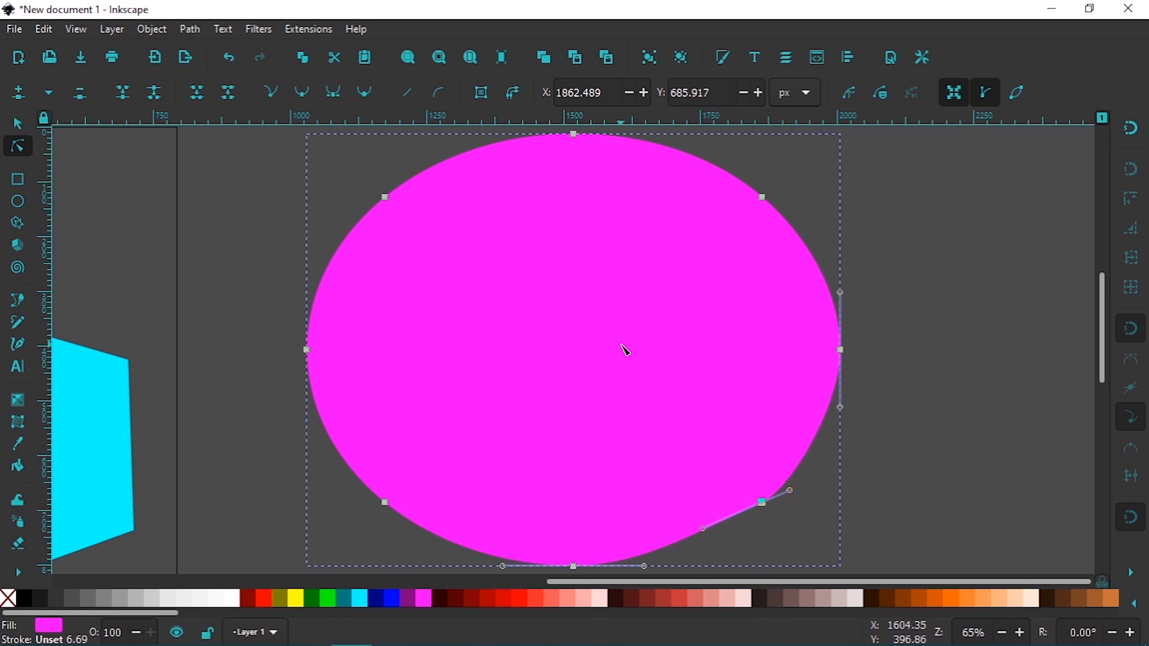
pyautogui.click(21, 127)
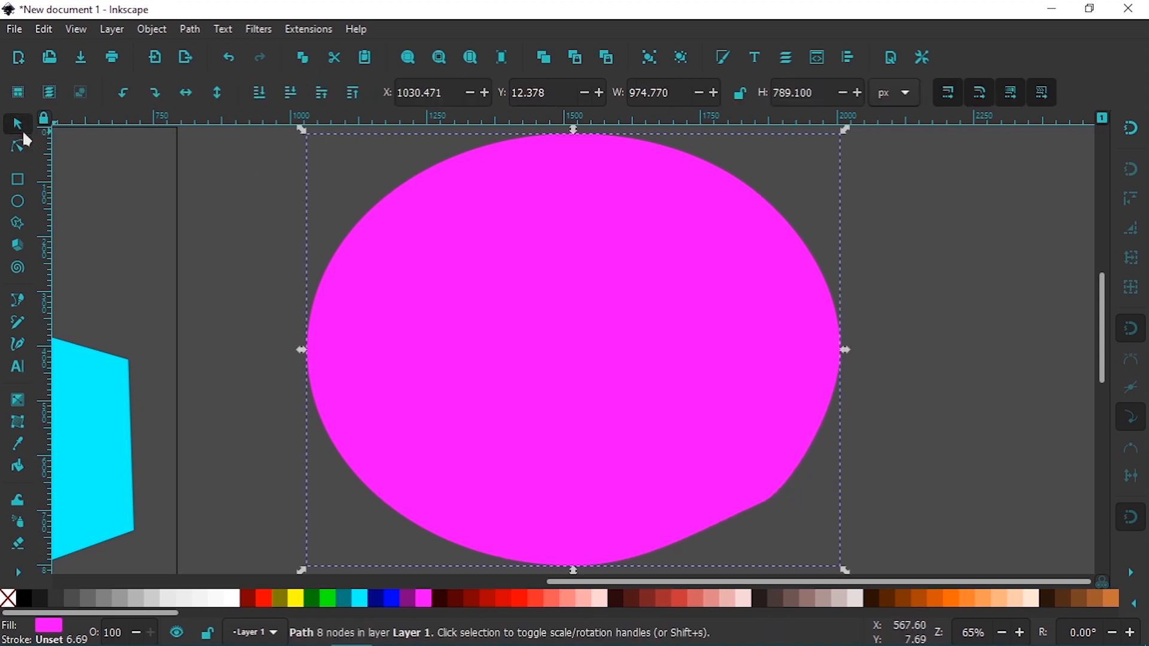
pyautogui.click(969, 352)
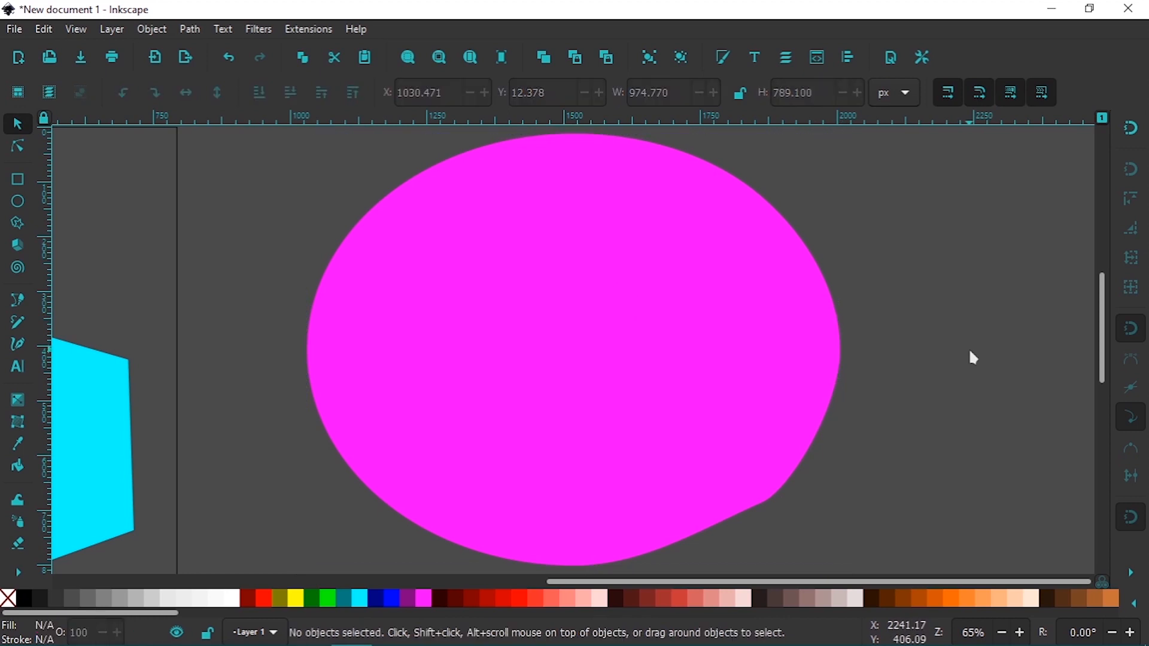
pyautogui.press('5')
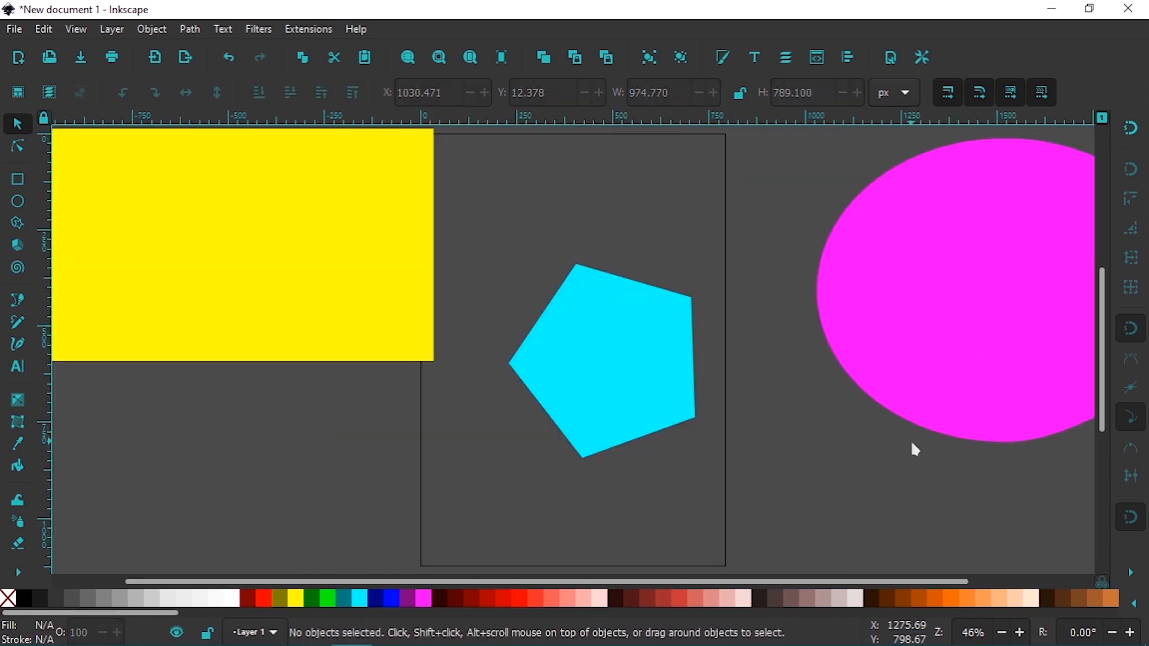
pyautogui.press('-')
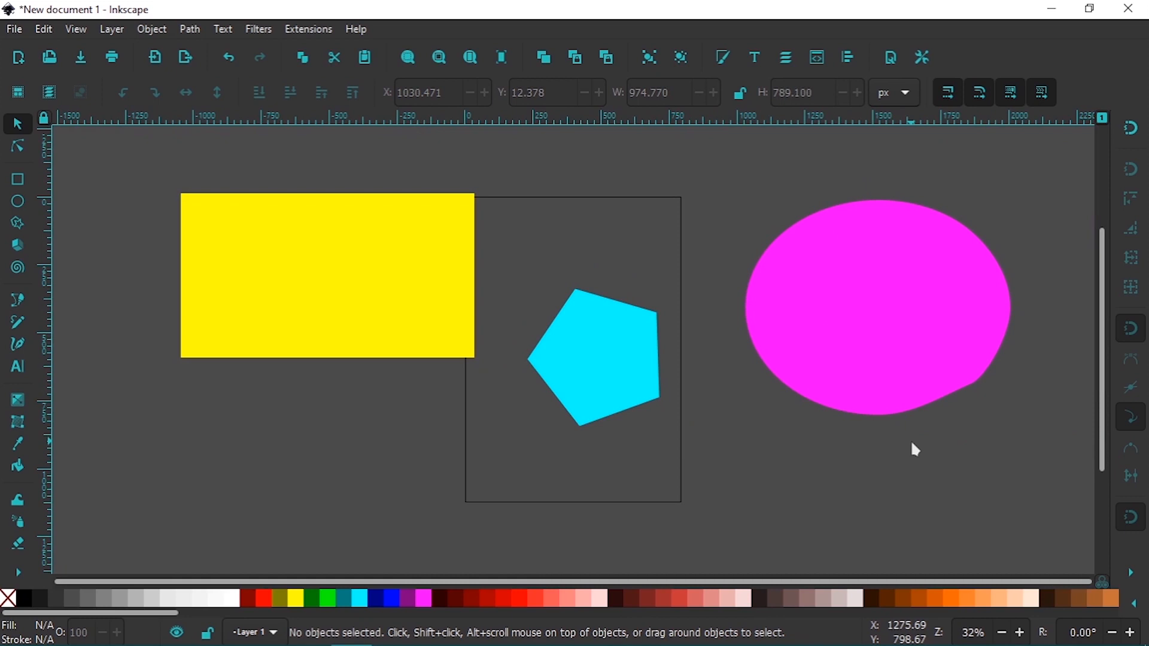